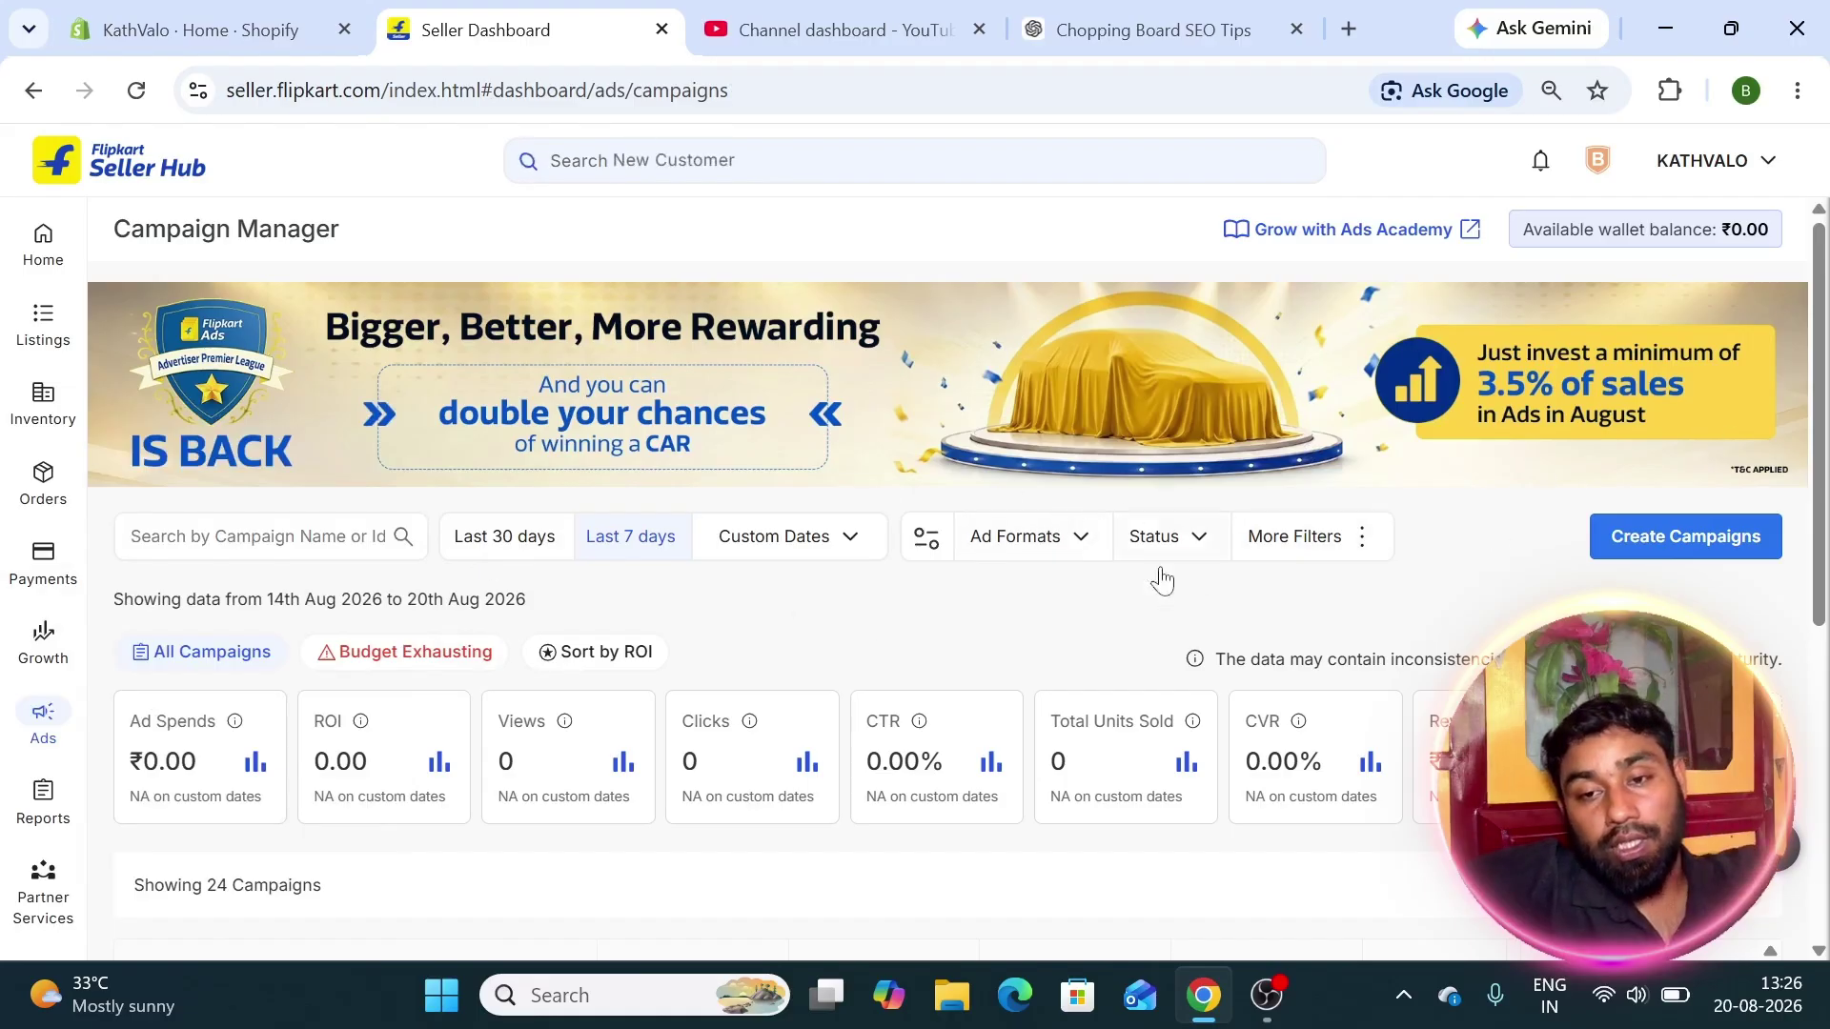
Start a new custom campaign of the Product Listing Ads type.
{"action": "scroll", "coordinate": [1134, 564], "scroll_direction": "down", "scroll_amount": 3}
{"action": "scroll", "coordinate": [1143, 560], "scroll_direction": "up", "scroll_amount": 2}
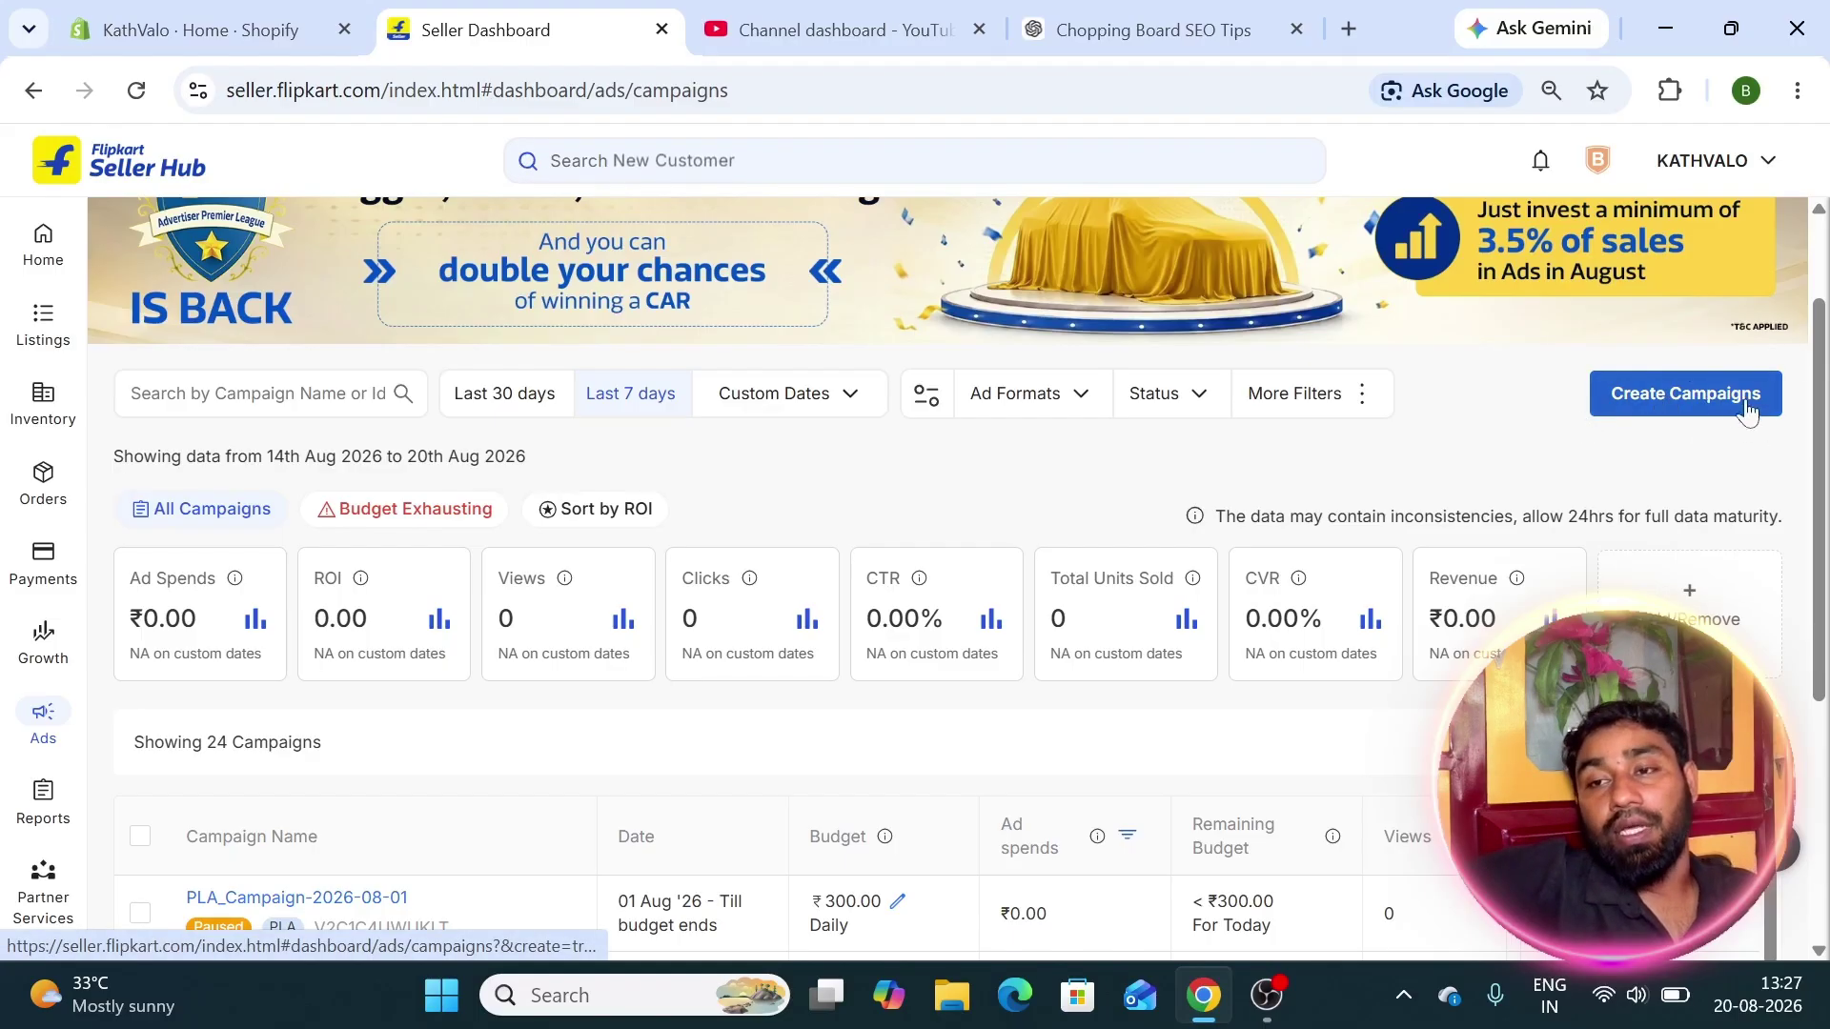
{"action": "left_click", "coordinate": [1676, 399]}
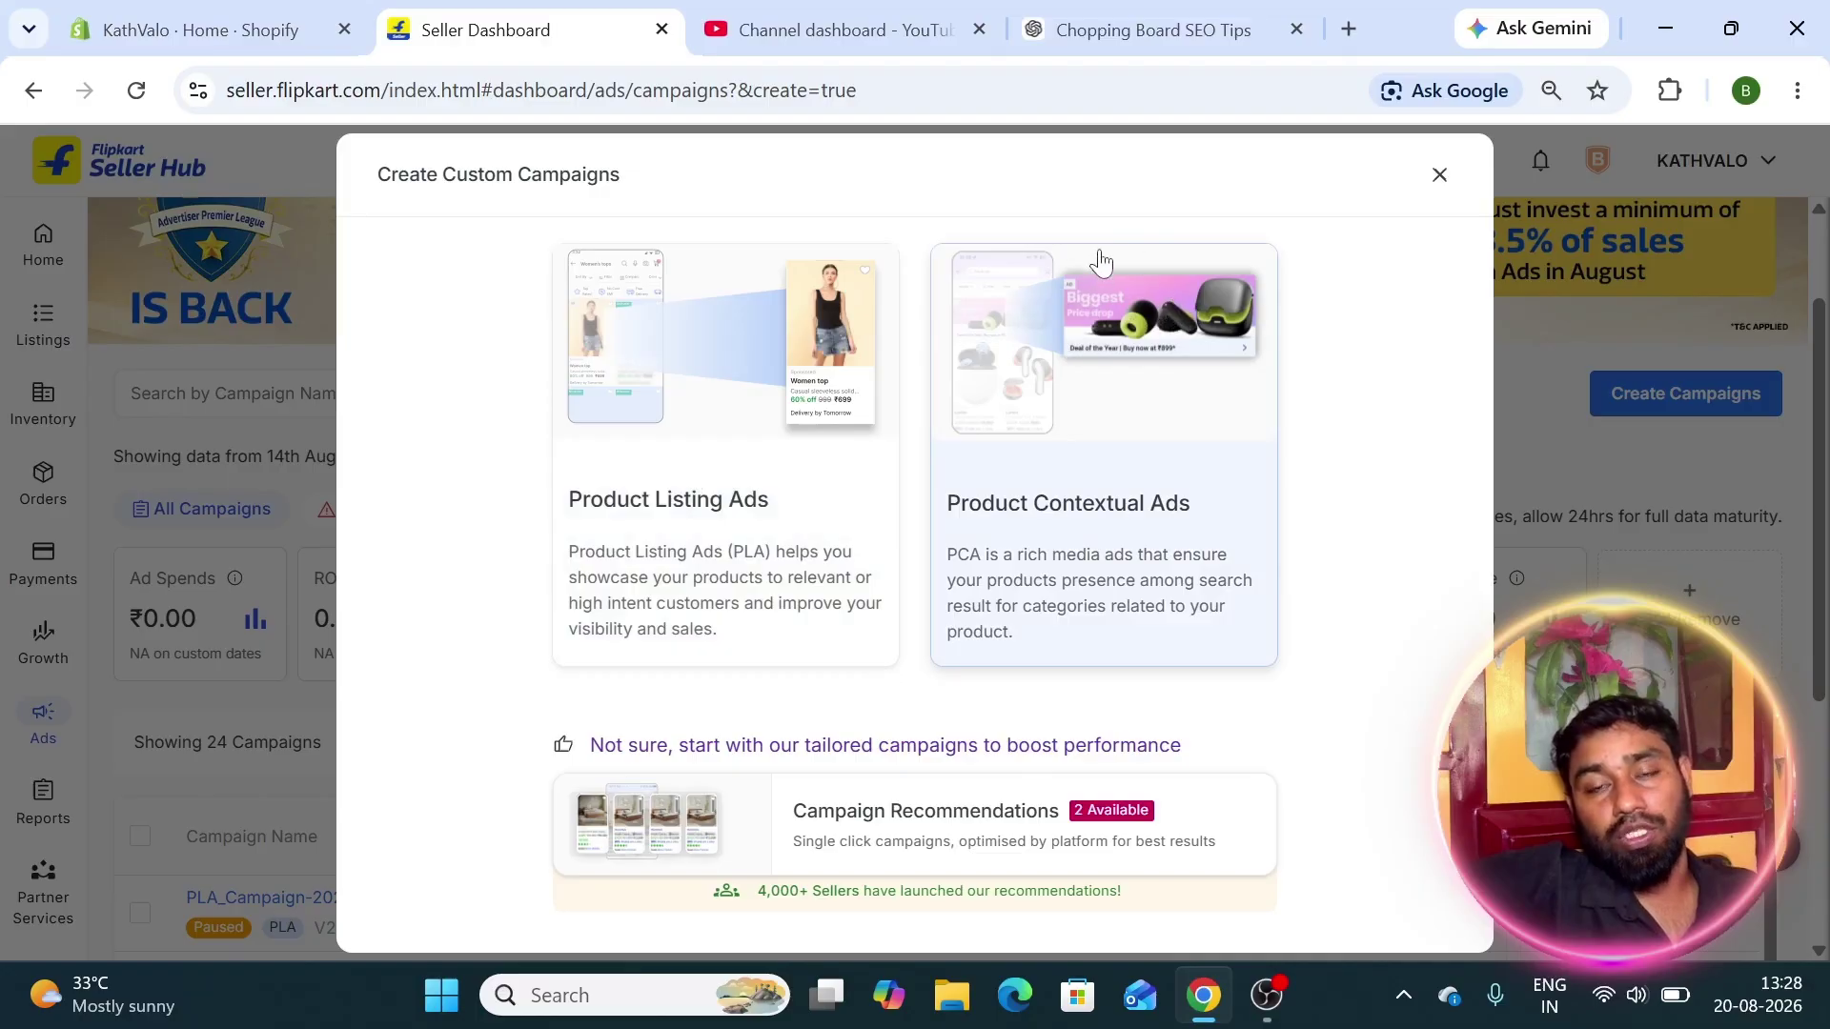
{"action": "left_click", "coordinate": [751, 408]}
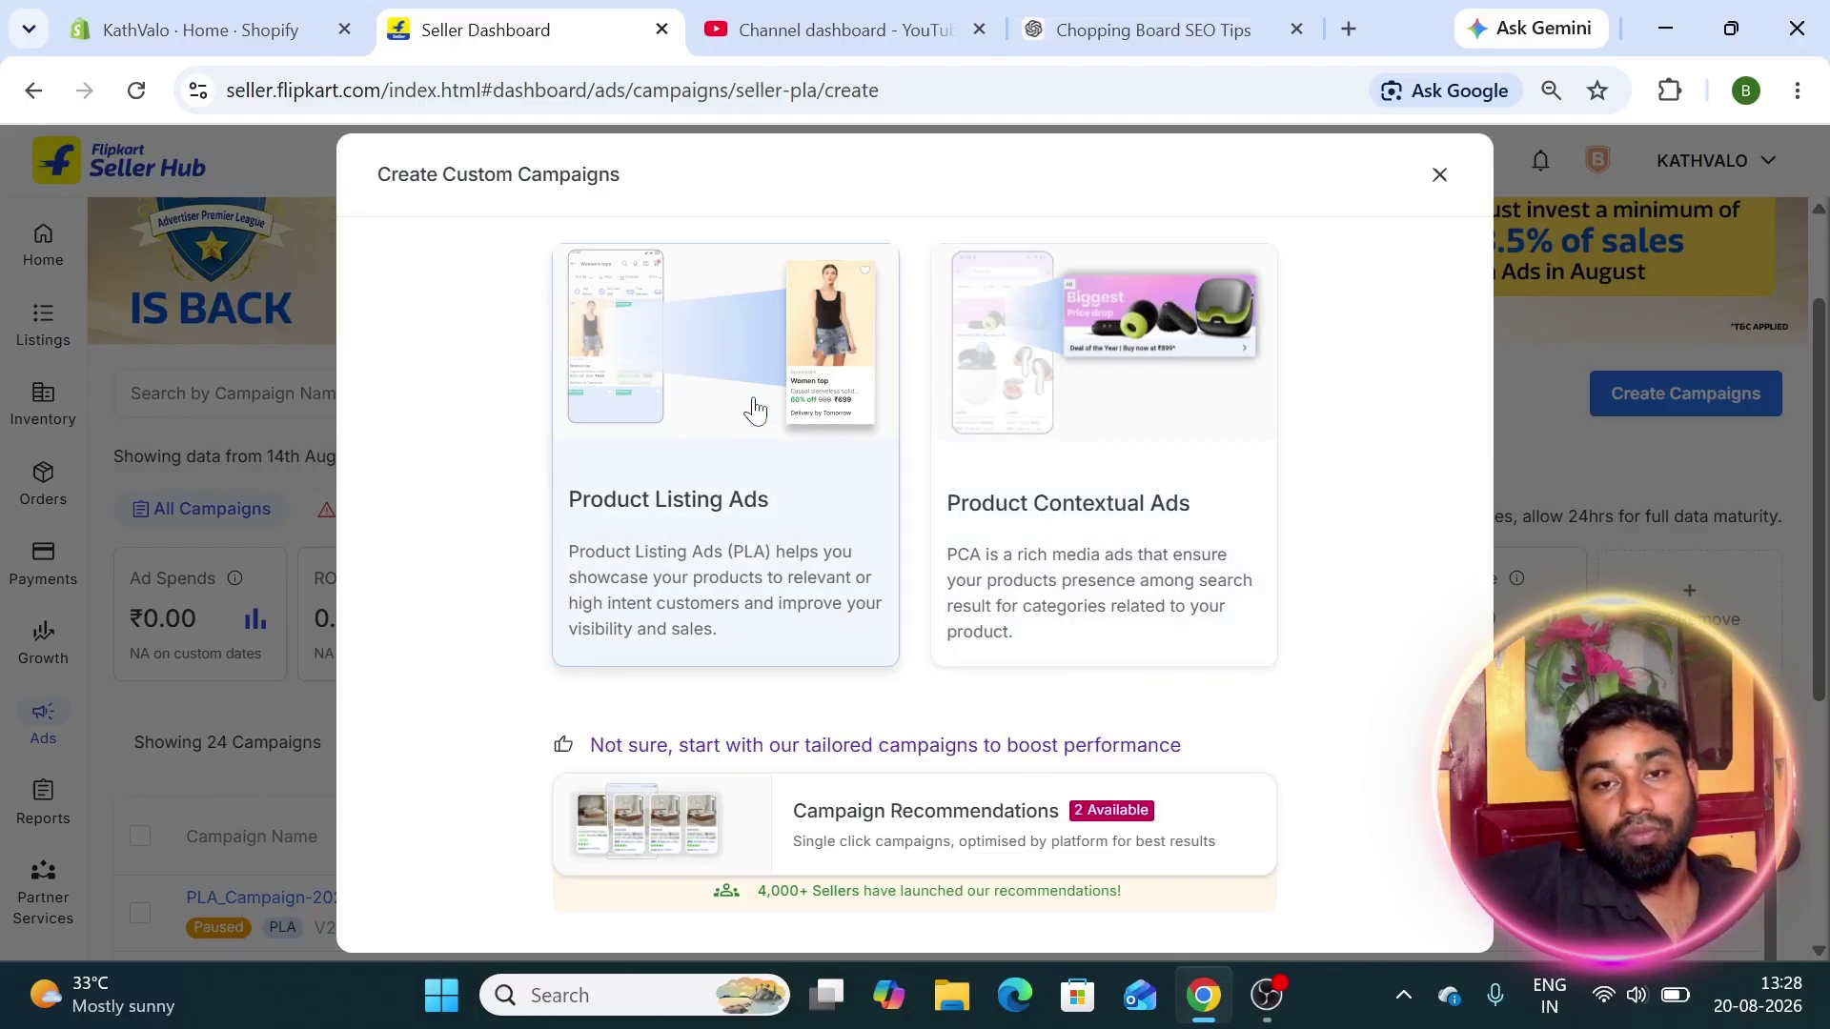
{"action": "scroll", "coordinate": [910, 410], "scroll_direction": "down", "scroll_amount": 1}
{"action": "scroll", "coordinate": [829, 410], "scroll_direction": "up", "scroll_amount": 1}
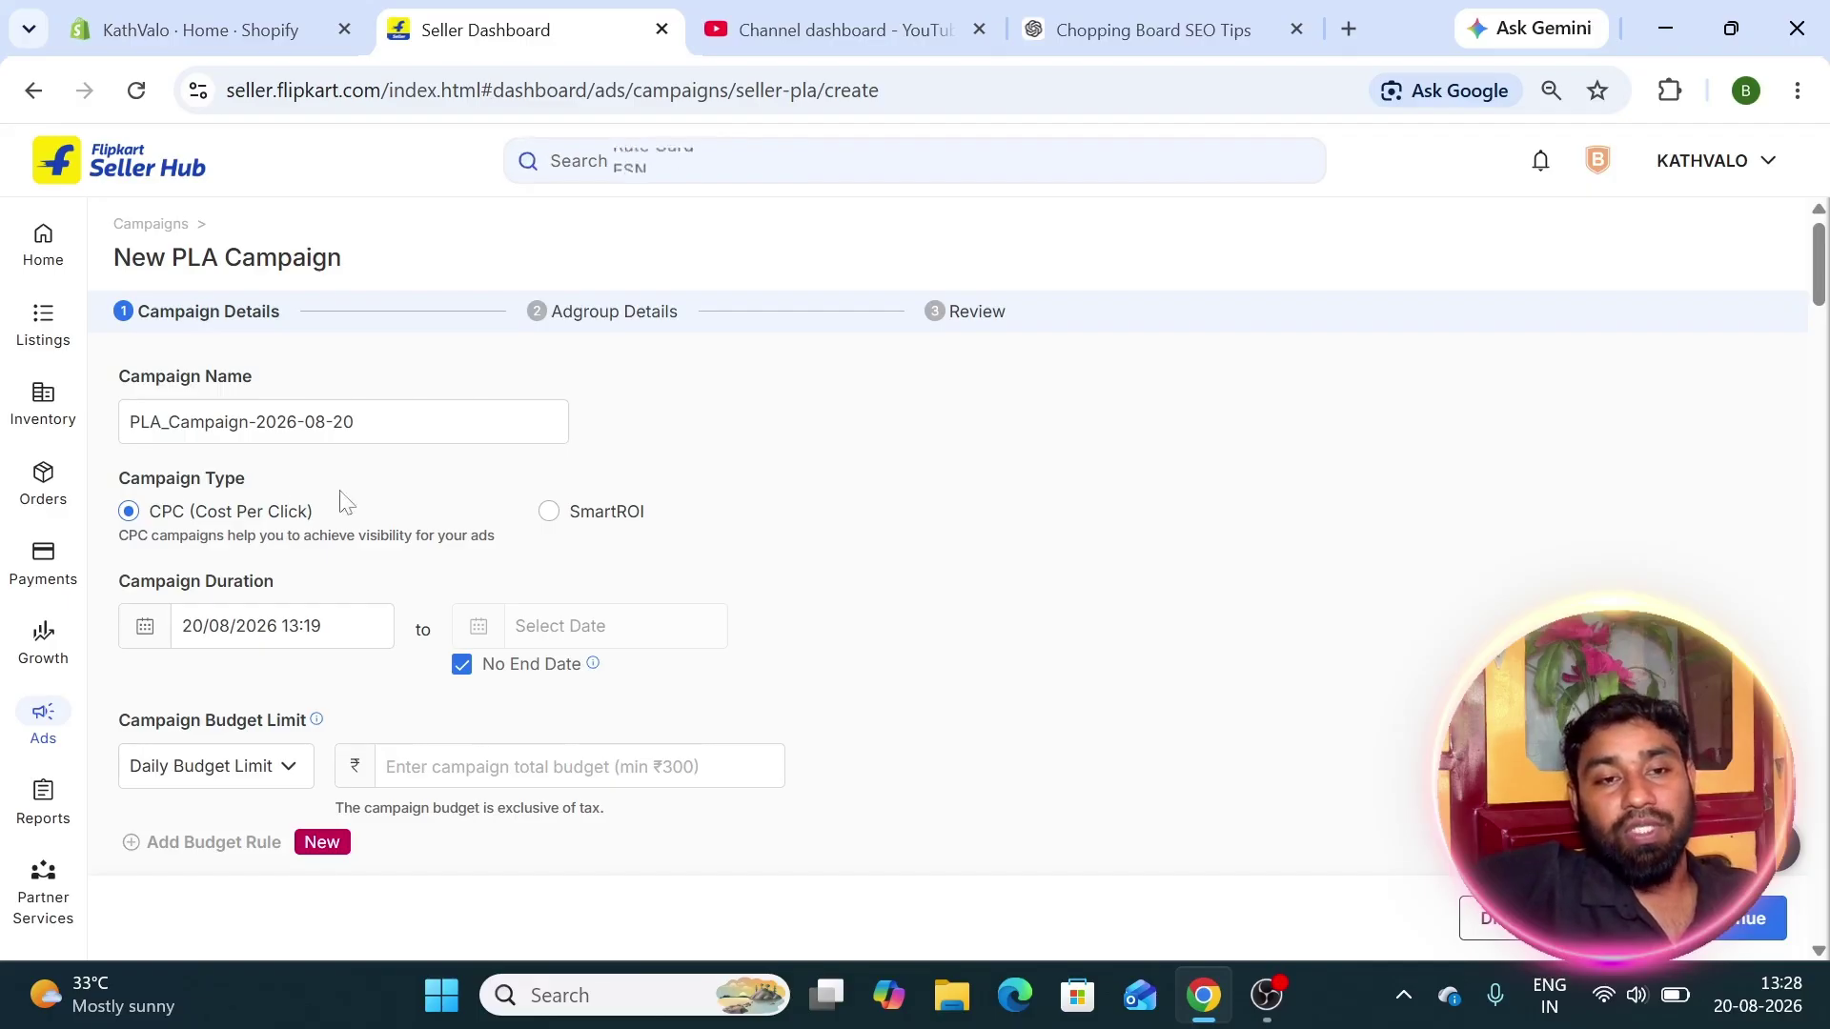
Choose the Kath valo Premium Wooden Chopping Board with SKU ID Dan001 as the product to advertise.
{"action": "scroll", "coordinate": [396, 375], "scroll_direction": "down", "scroll_amount": 3}
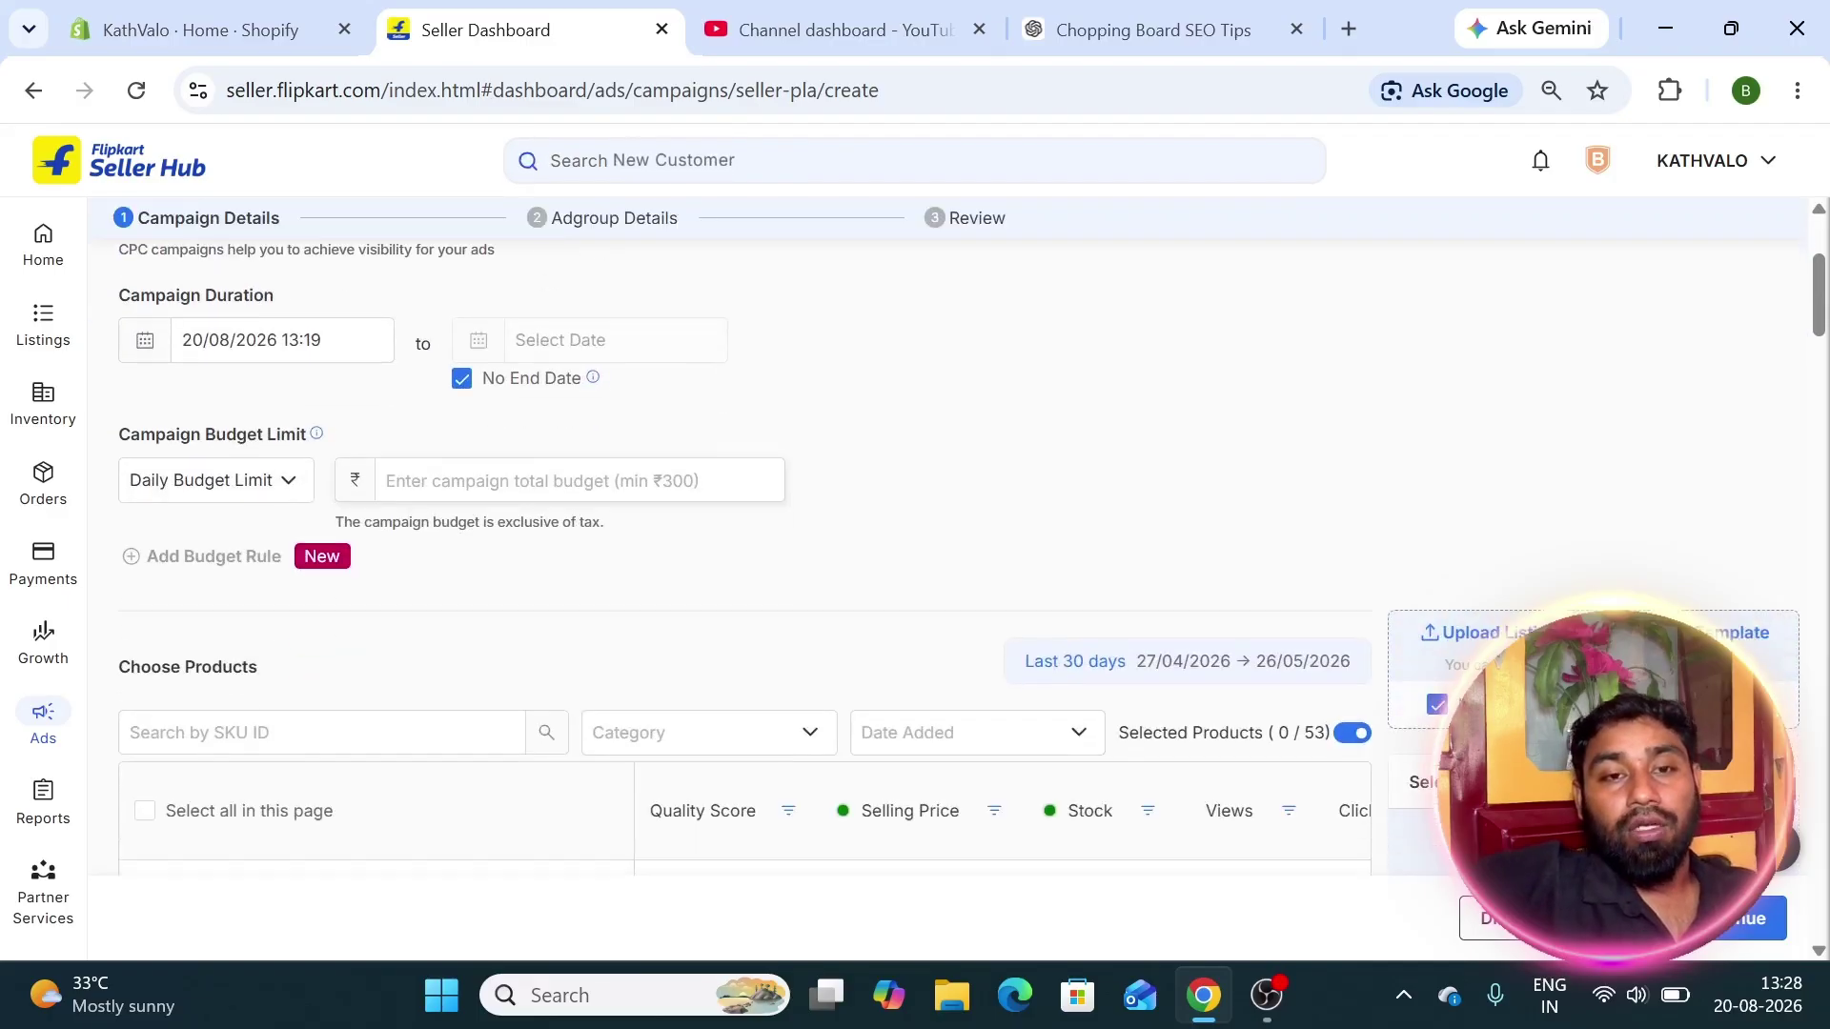
{"action": "scroll", "coordinate": [294, 409], "scroll_direction": "up", "scroll_amount": 1}
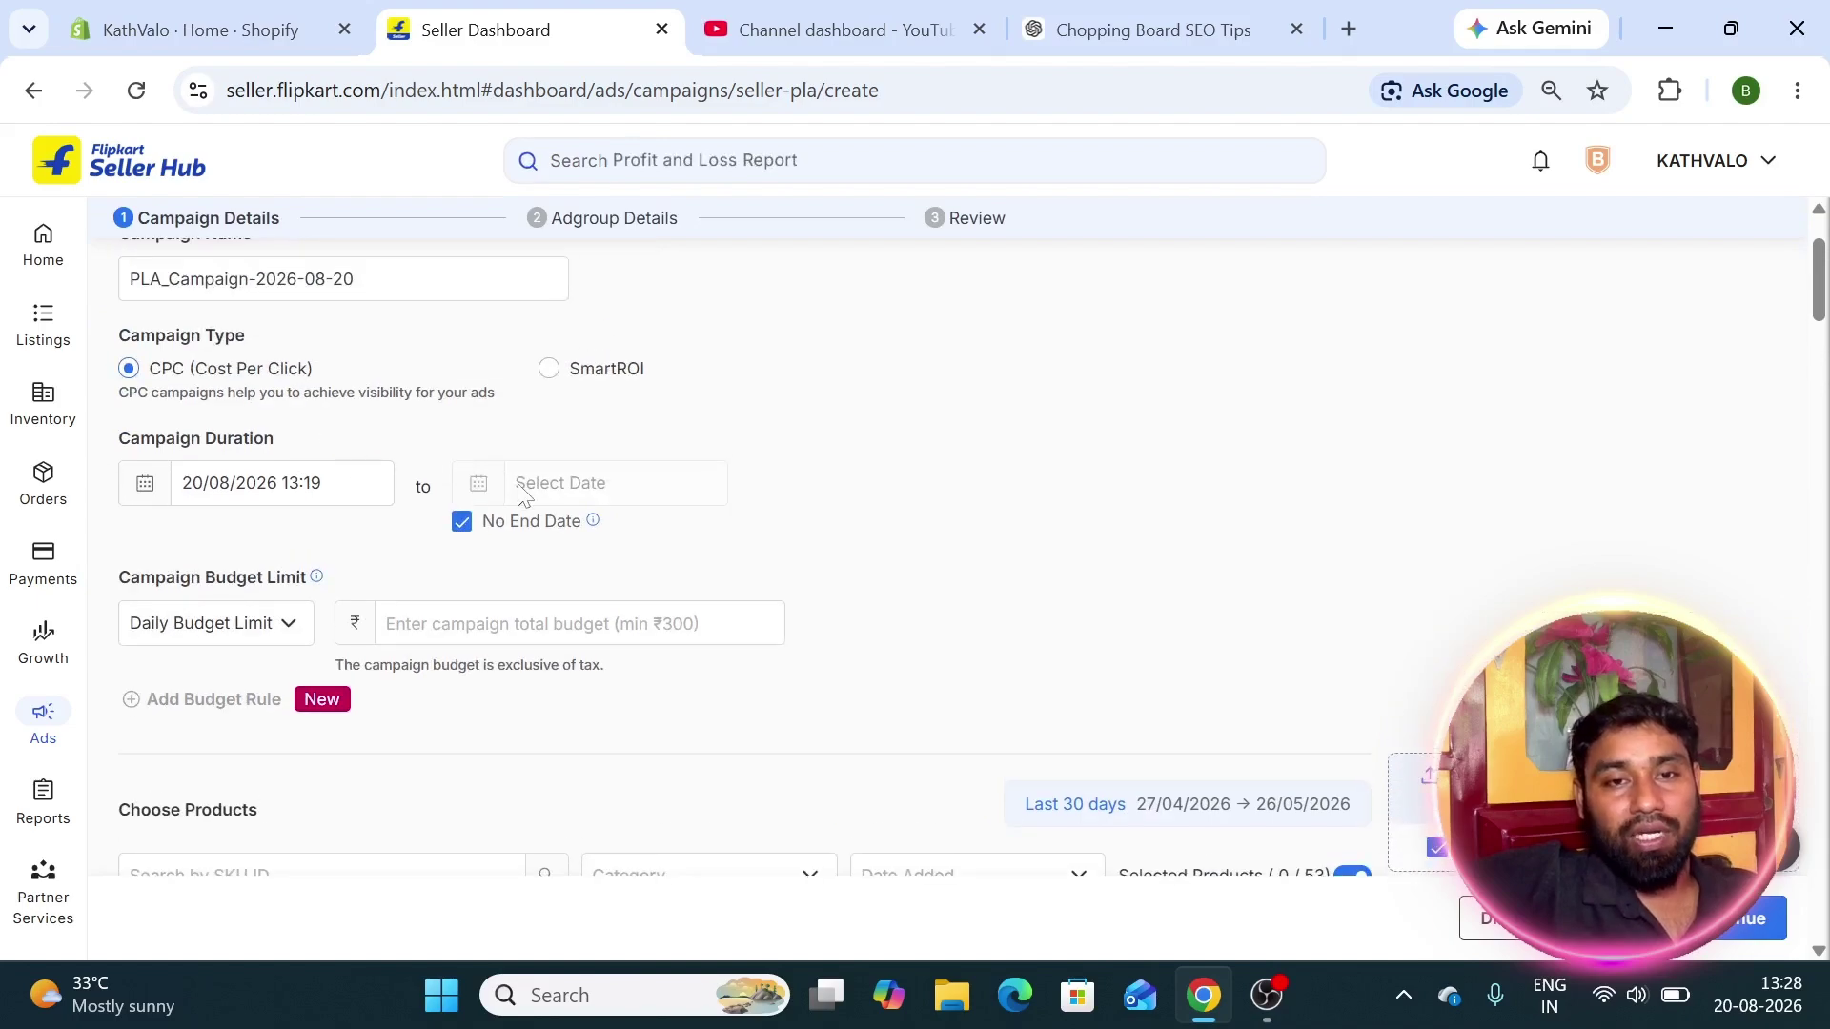
{"action": "scroll", "coordinate": [523, 543], "scroll_direction": "down", "scroll_amount": 1}
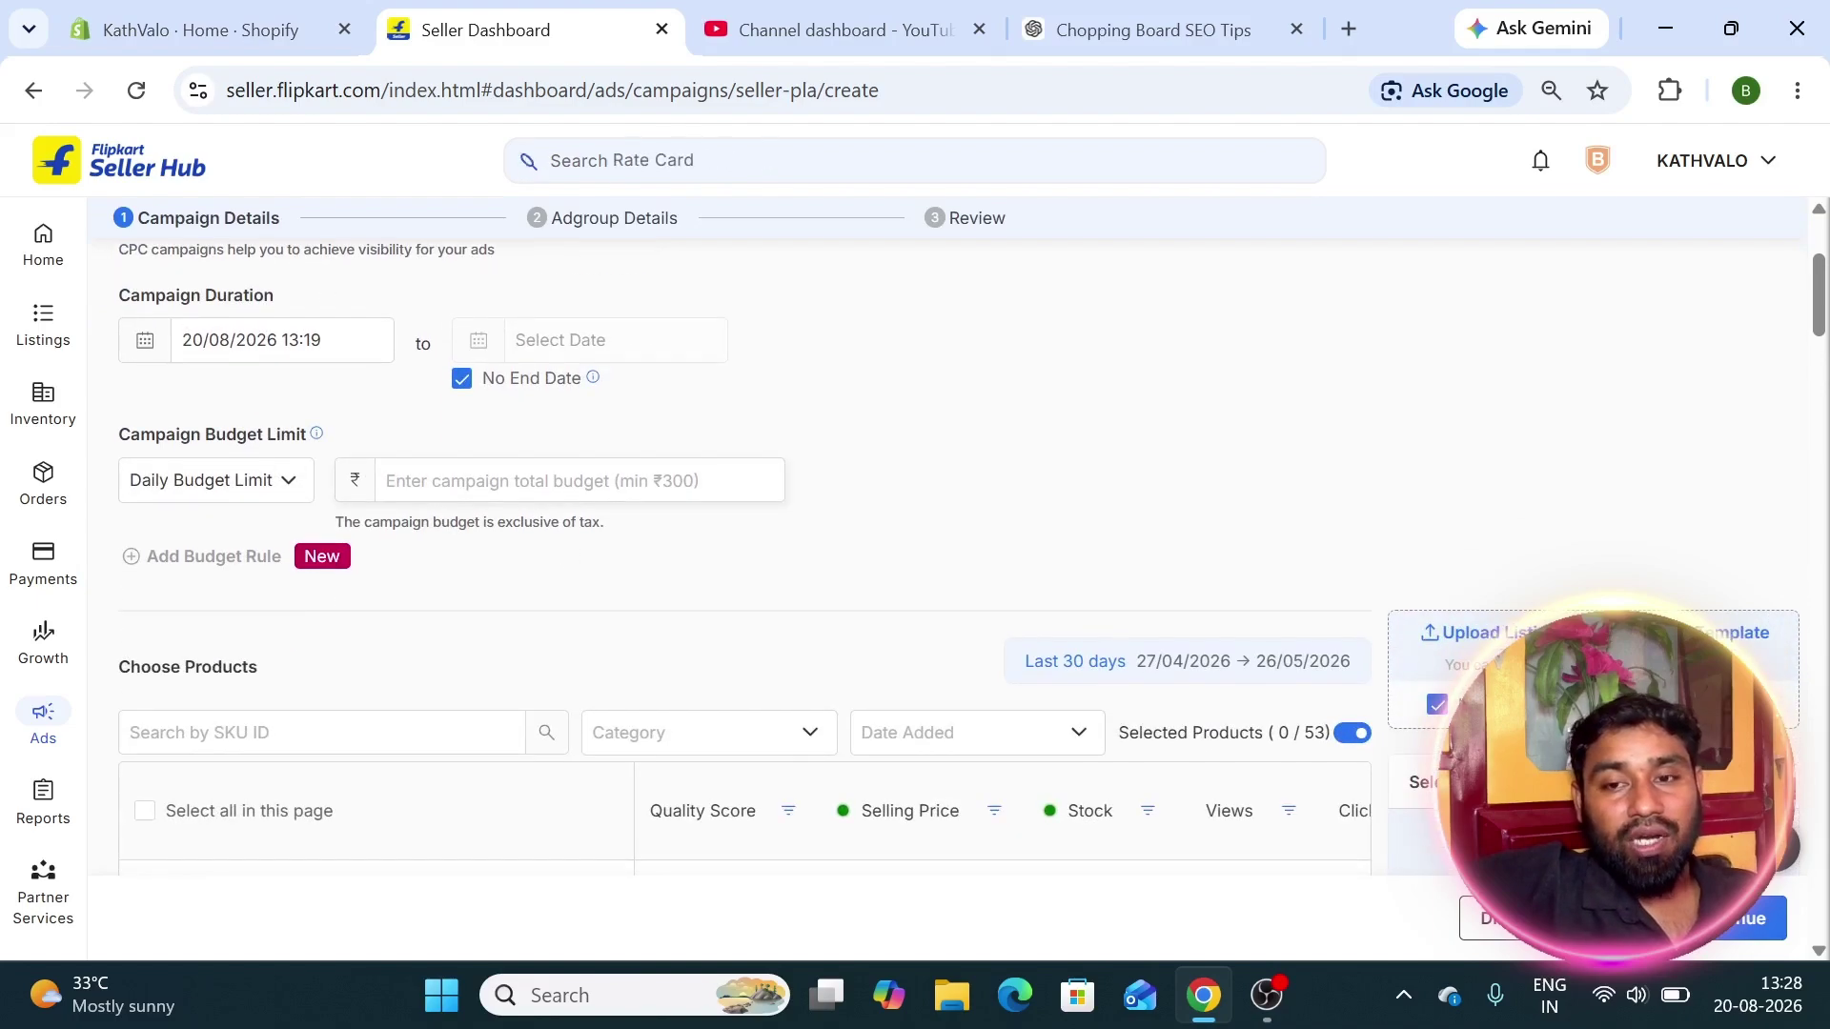
{"action": "scroll", "coordinate": [740, 543], "scroll_direction": "down", "scroll_amount": 8}
{"action": "scroll", "coordinate": [740, 429], "scroll_direction": "up", "scroll_amount": 5}
{"action": "scroll", "coordinate": [741, 545], "scroll_direction": "down", "scroll_amount": 3}
{"action": "scroll", "coordinate": [667, 548], "scroll_direction": "up", "scroll_amount": 2}
{"action": "scroll", "coordinate": [625, 548], "scroll_direction": "down", "scroll_amount": 2}
{"action": "scroll", "coordinate": [572, 519], "scroll_direction": "up", "scroll_amount": 2}
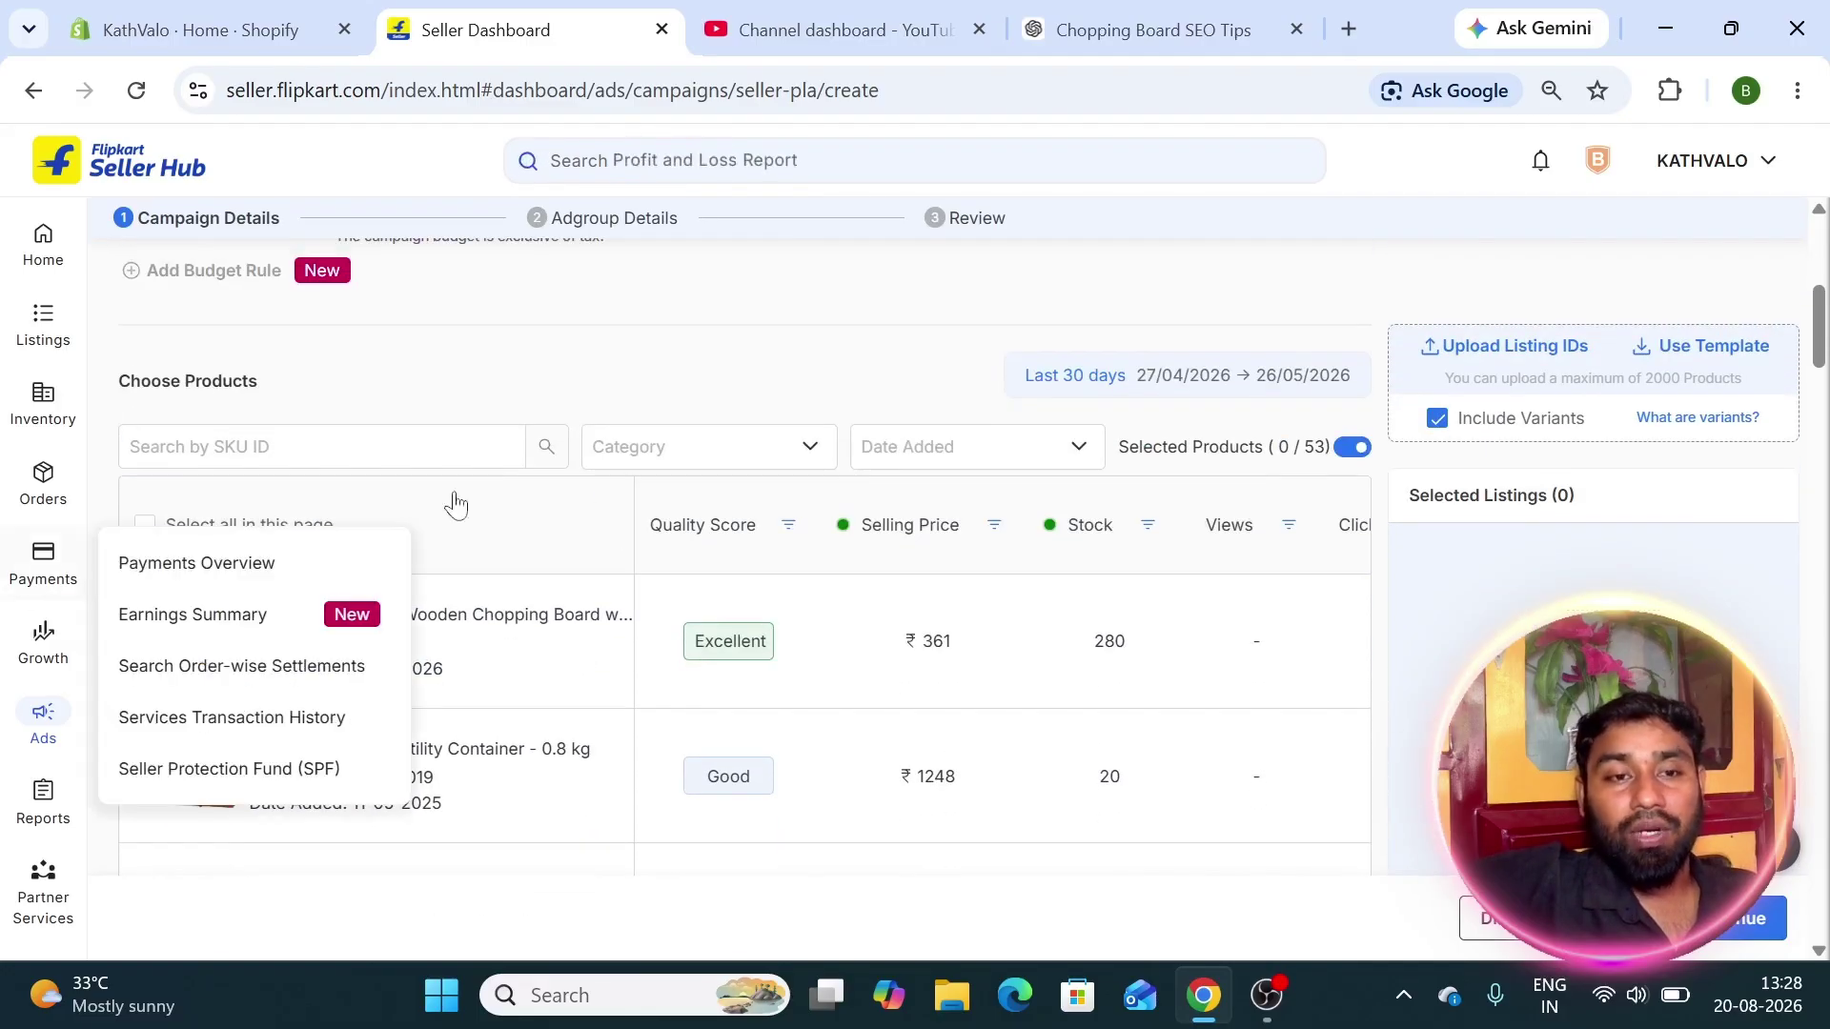
{"action": "scroll", "coordinate": [776, 548], "scroll_direction": "down", "scroll_amount": 3}
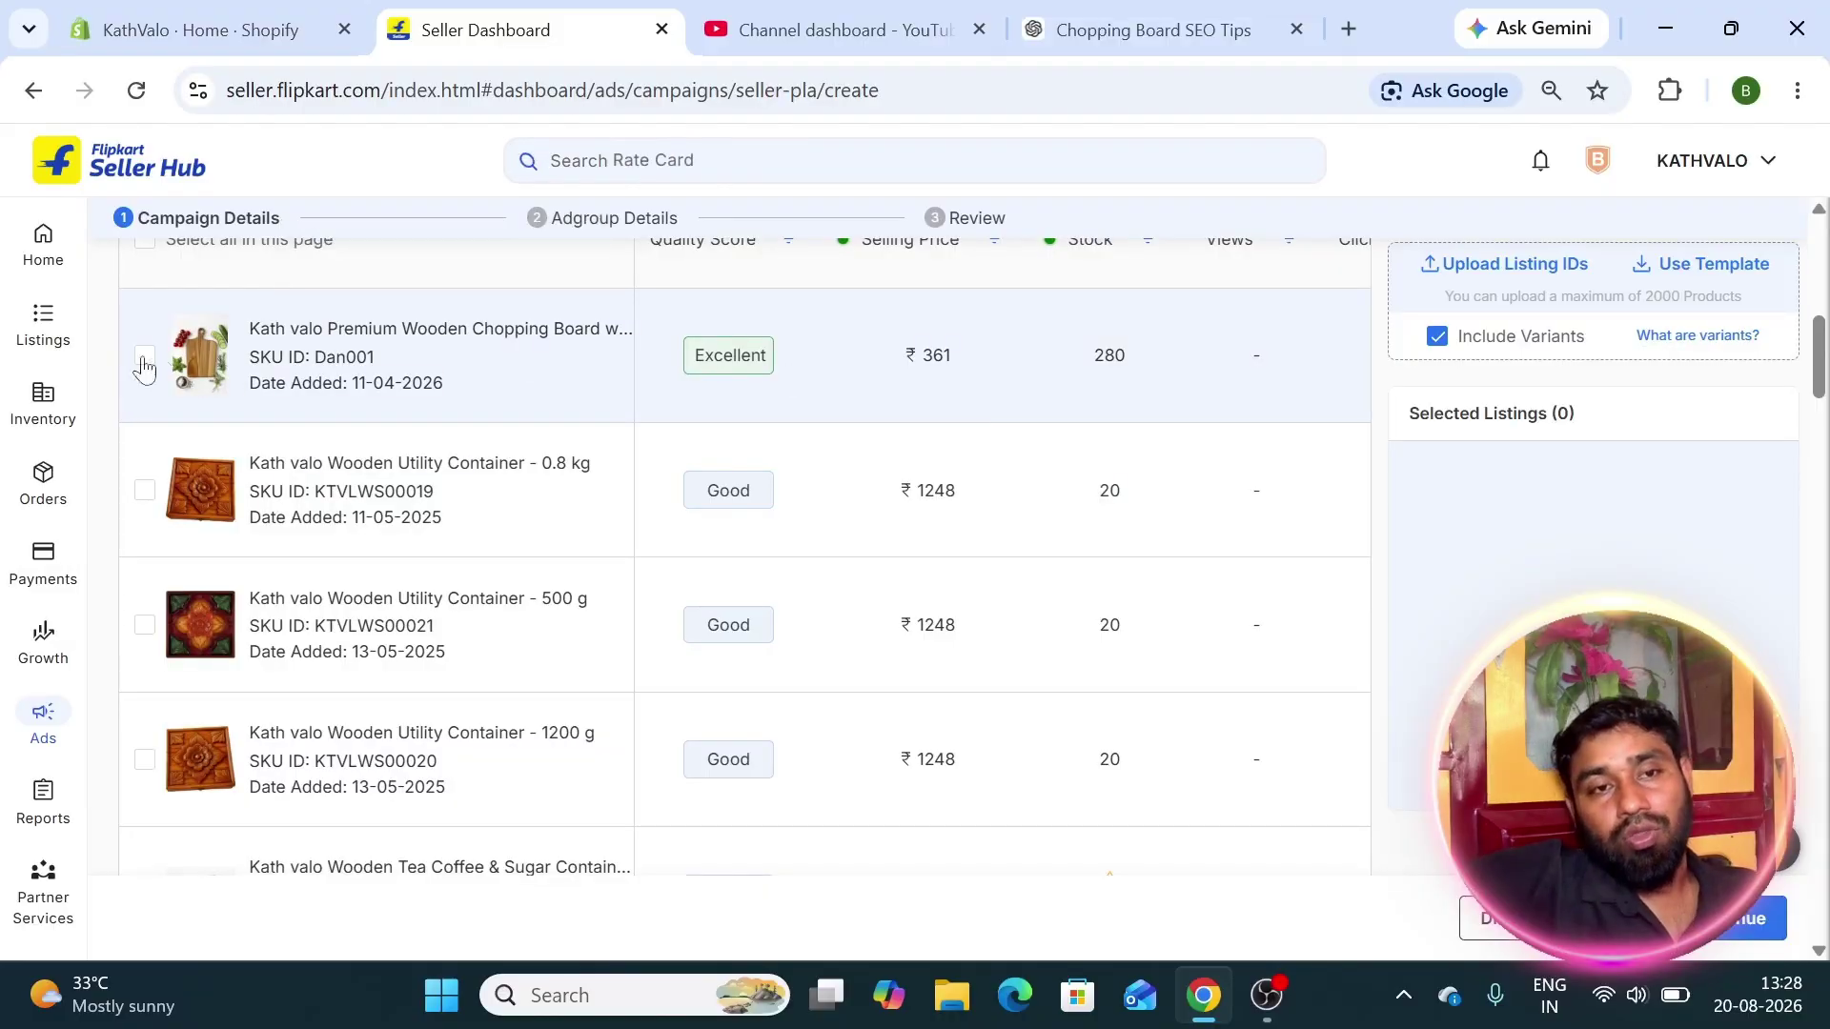
{"action": "left_click", "coordinate": [145, 360]}
Look through the other products' quality scores, prices and stock, and check the selected listing.
{"action": "scroll", "coordinate": [768, 437], "scroll_direction": "down", "scroll_amount": 8}
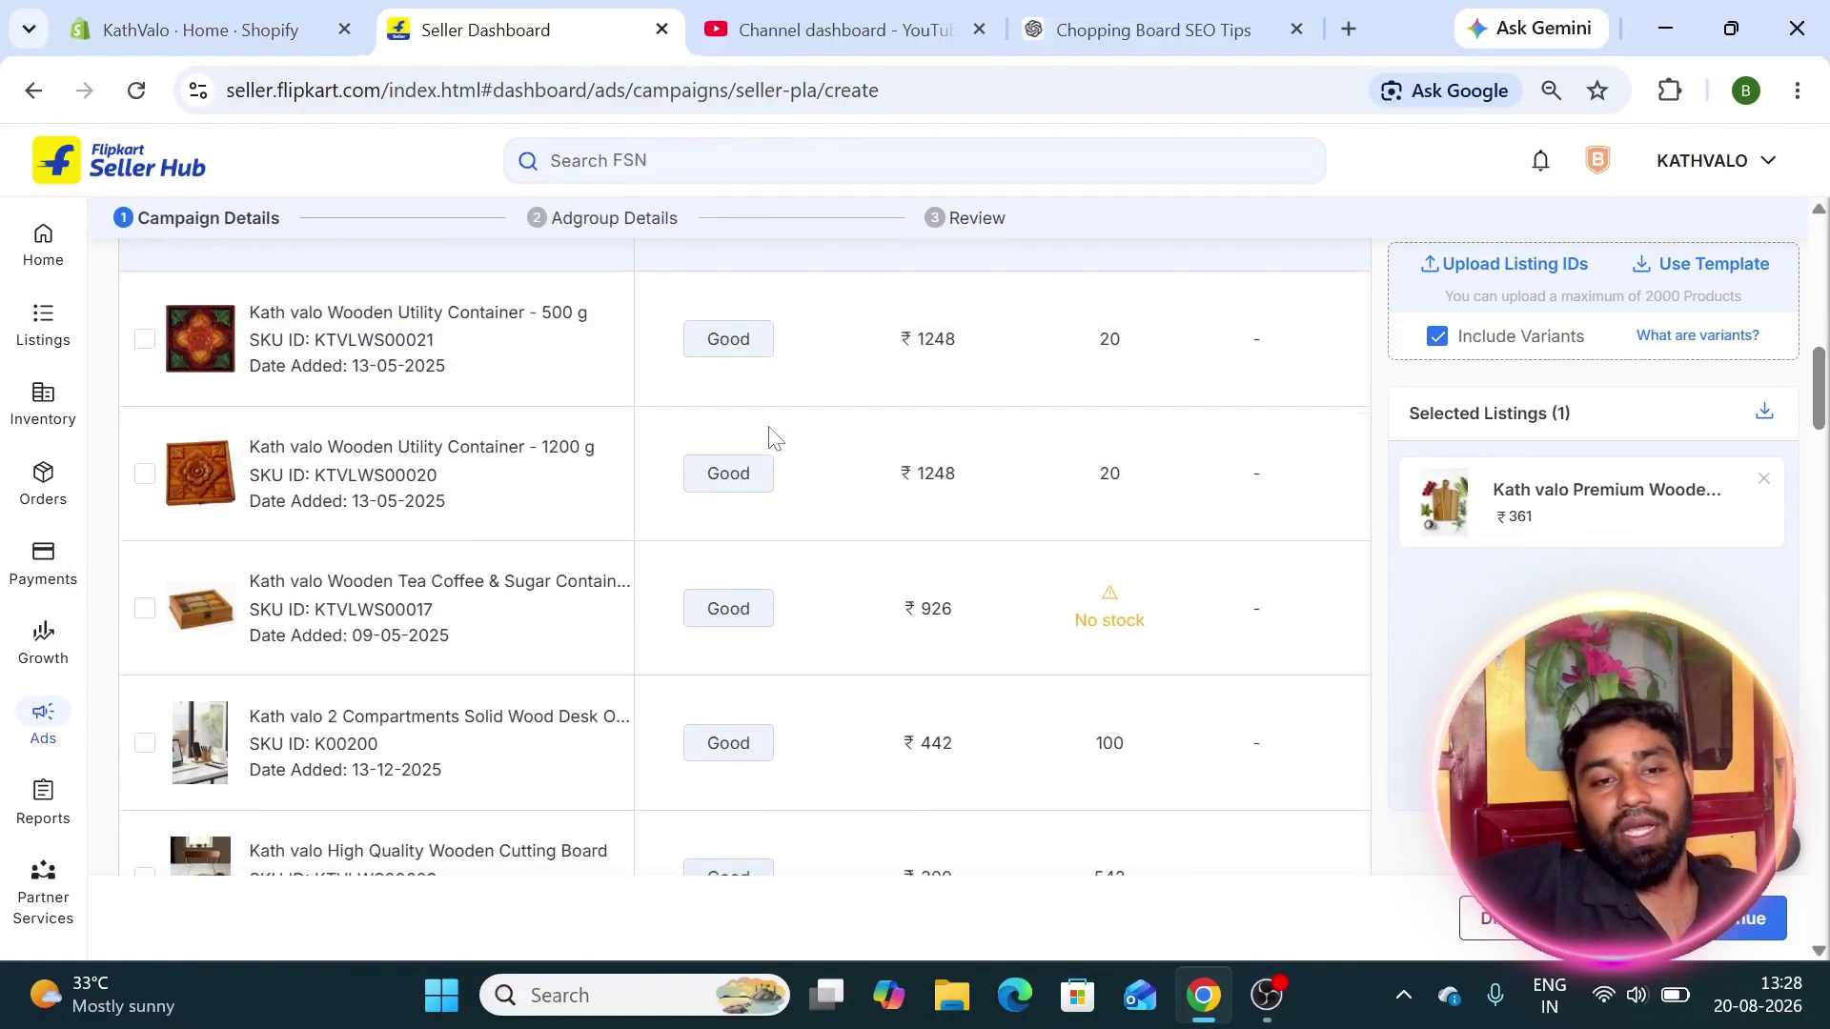
{"action": "scroll", "coordinate": [768, 437], "scroll_direction": "down", "scroll_amount": 10}
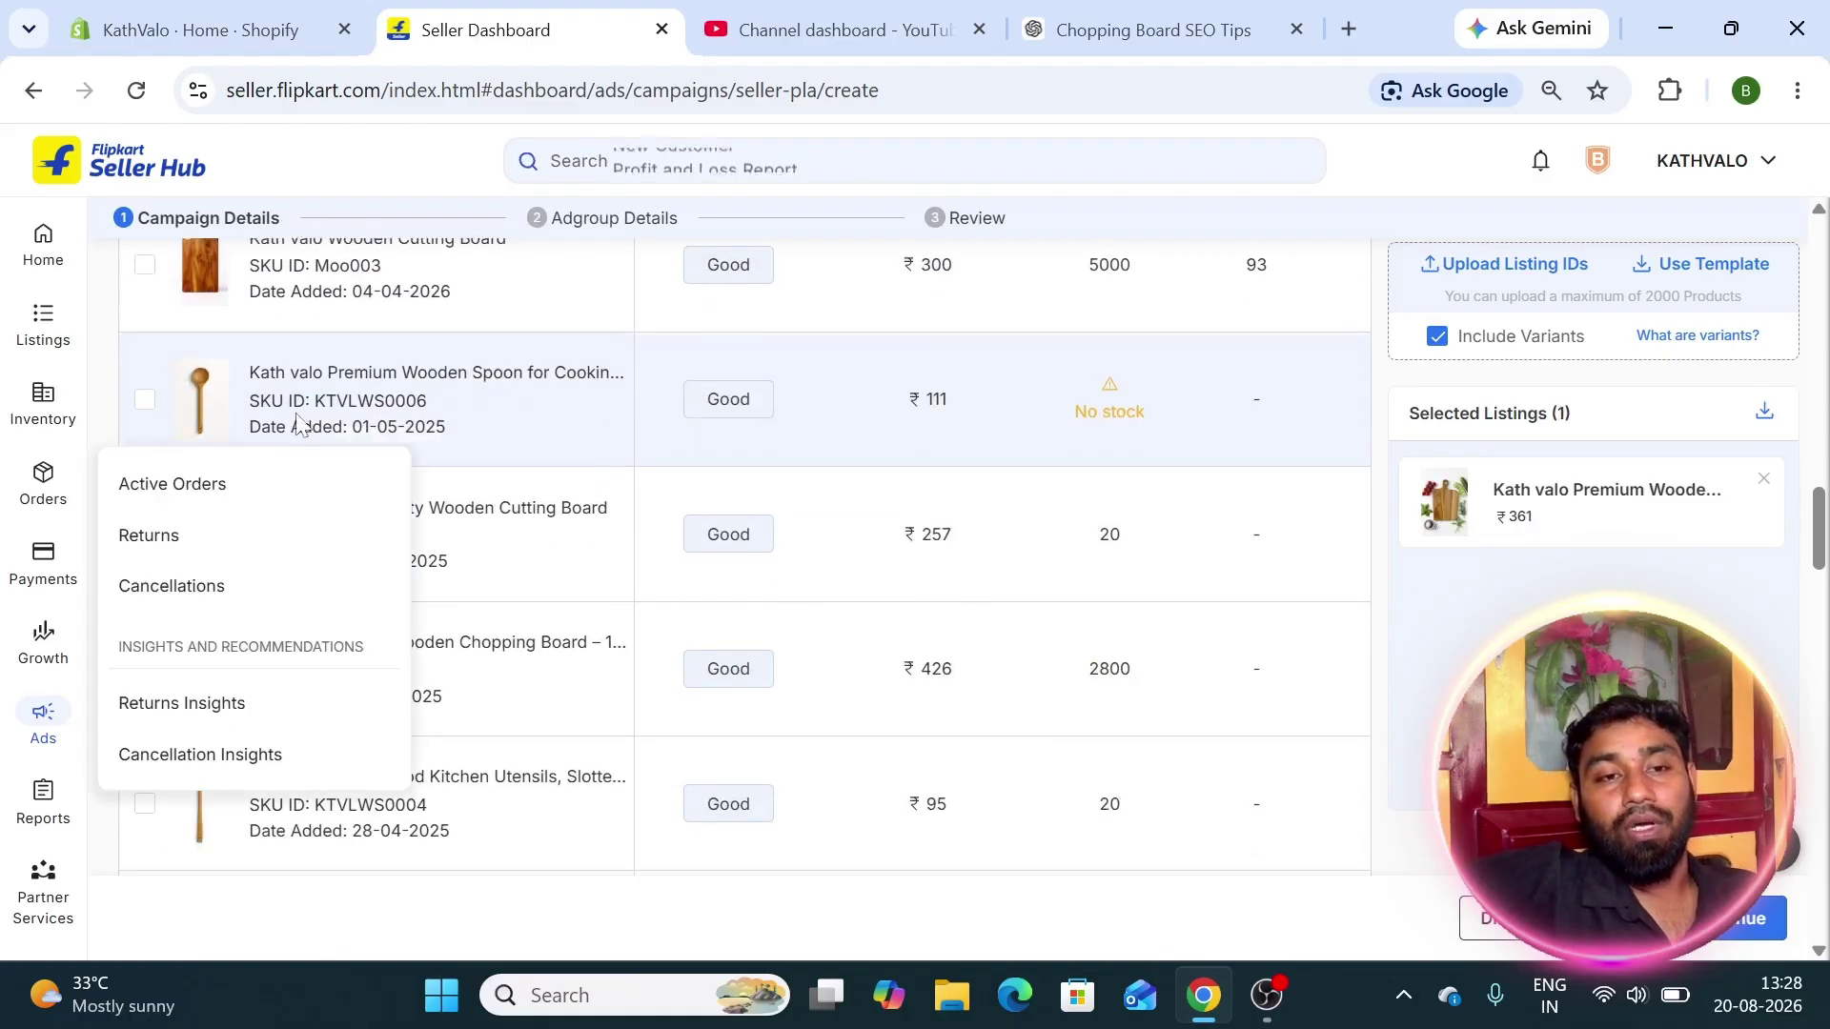
{"action": "scroll", "coordinate": [553, 458], "scroll_direction": "down", "scroll_amount": 10}
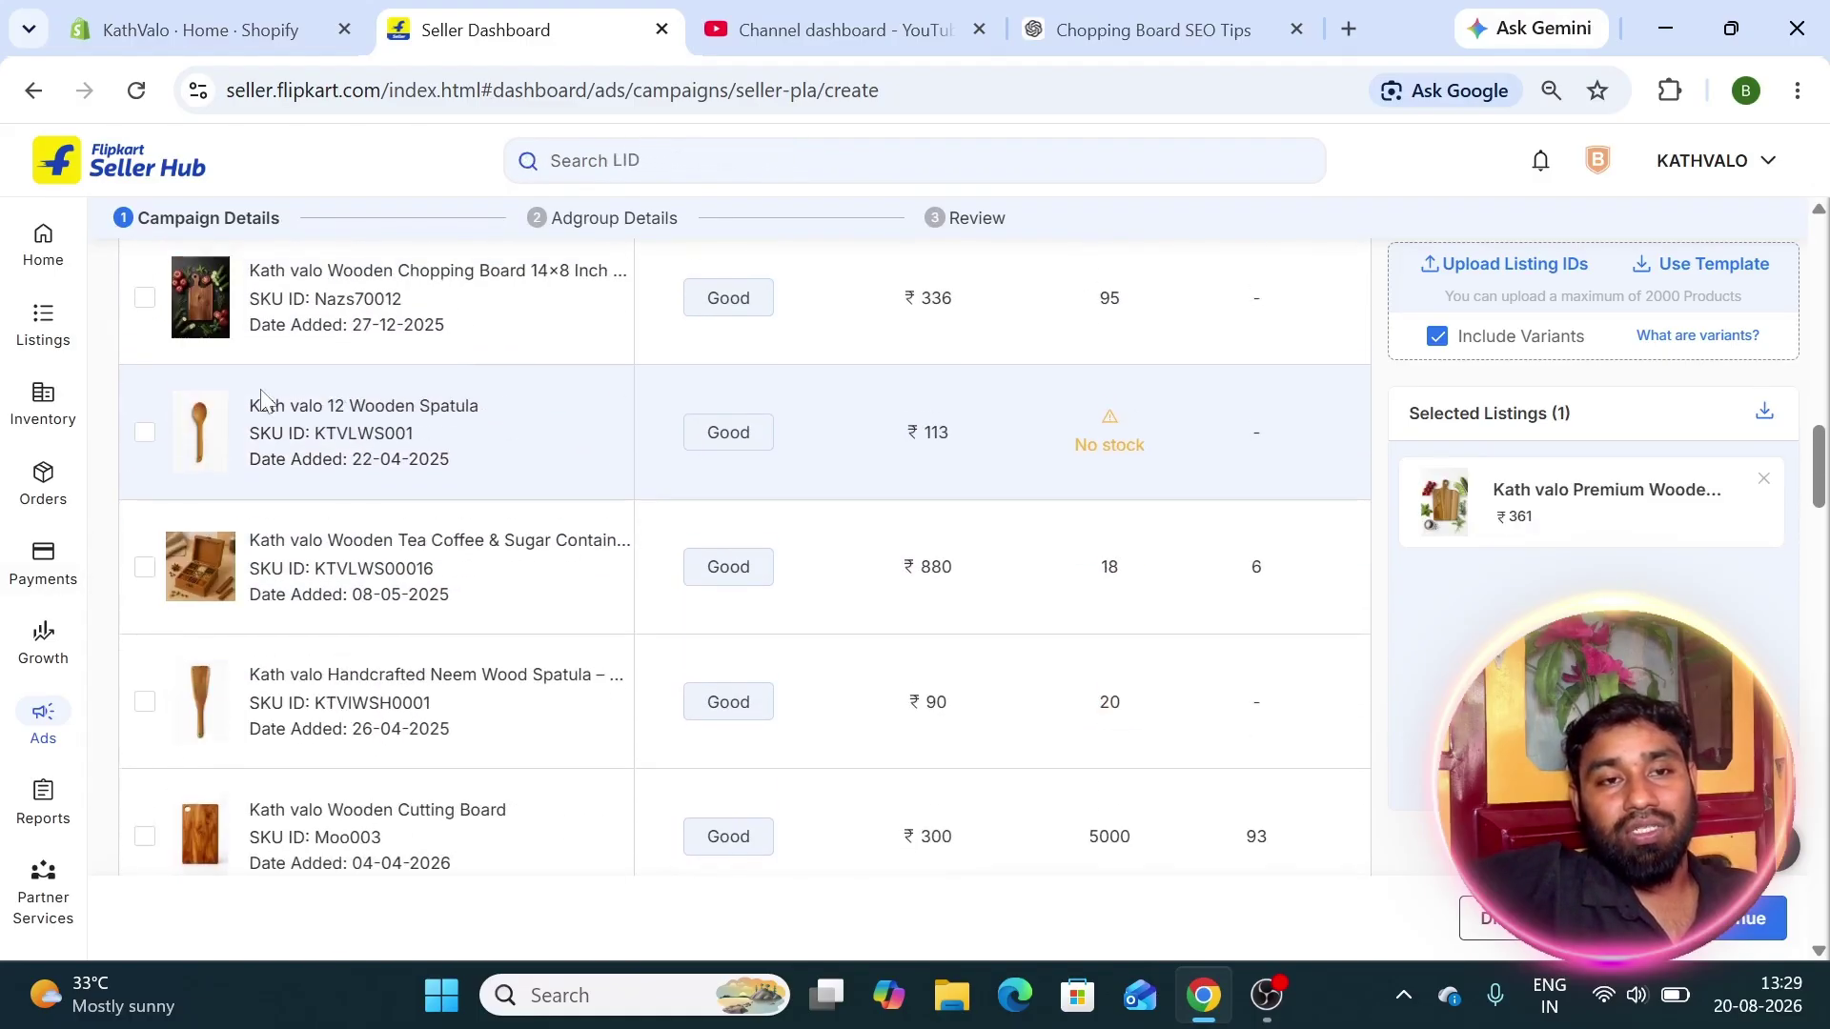
{"action": "scroll", "coordinate": [265, 400], "scroll_direction": "up", "scroll_amount": 6}
{"action": "scroll", "coordinate": [775, 584], "scroll_direction": "down", "scroll_amount": 5}
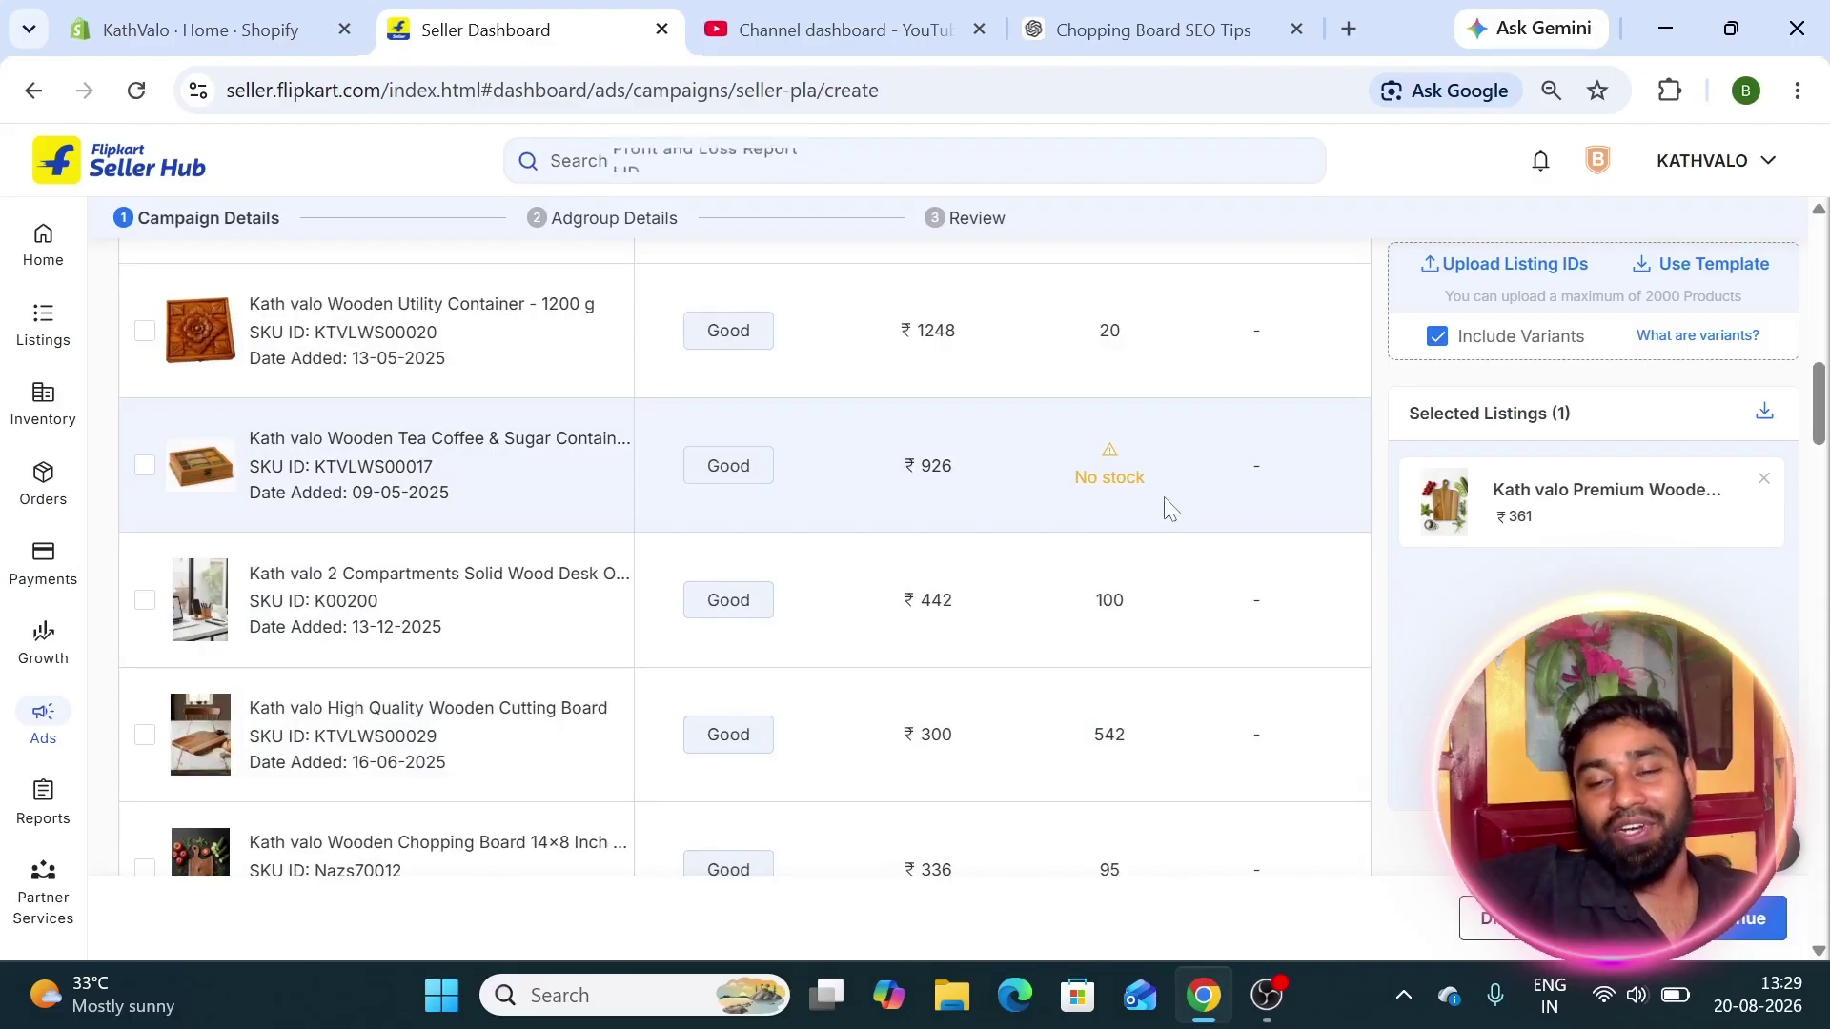
{"action": "scroll", "coordinate": [956, 464], "scroll_direction": "up", "scroll_amount": 3}
{"action": "scroll", "coordinate": [449, 432], "scroll_direction": "up", "scroll_amount": 5}
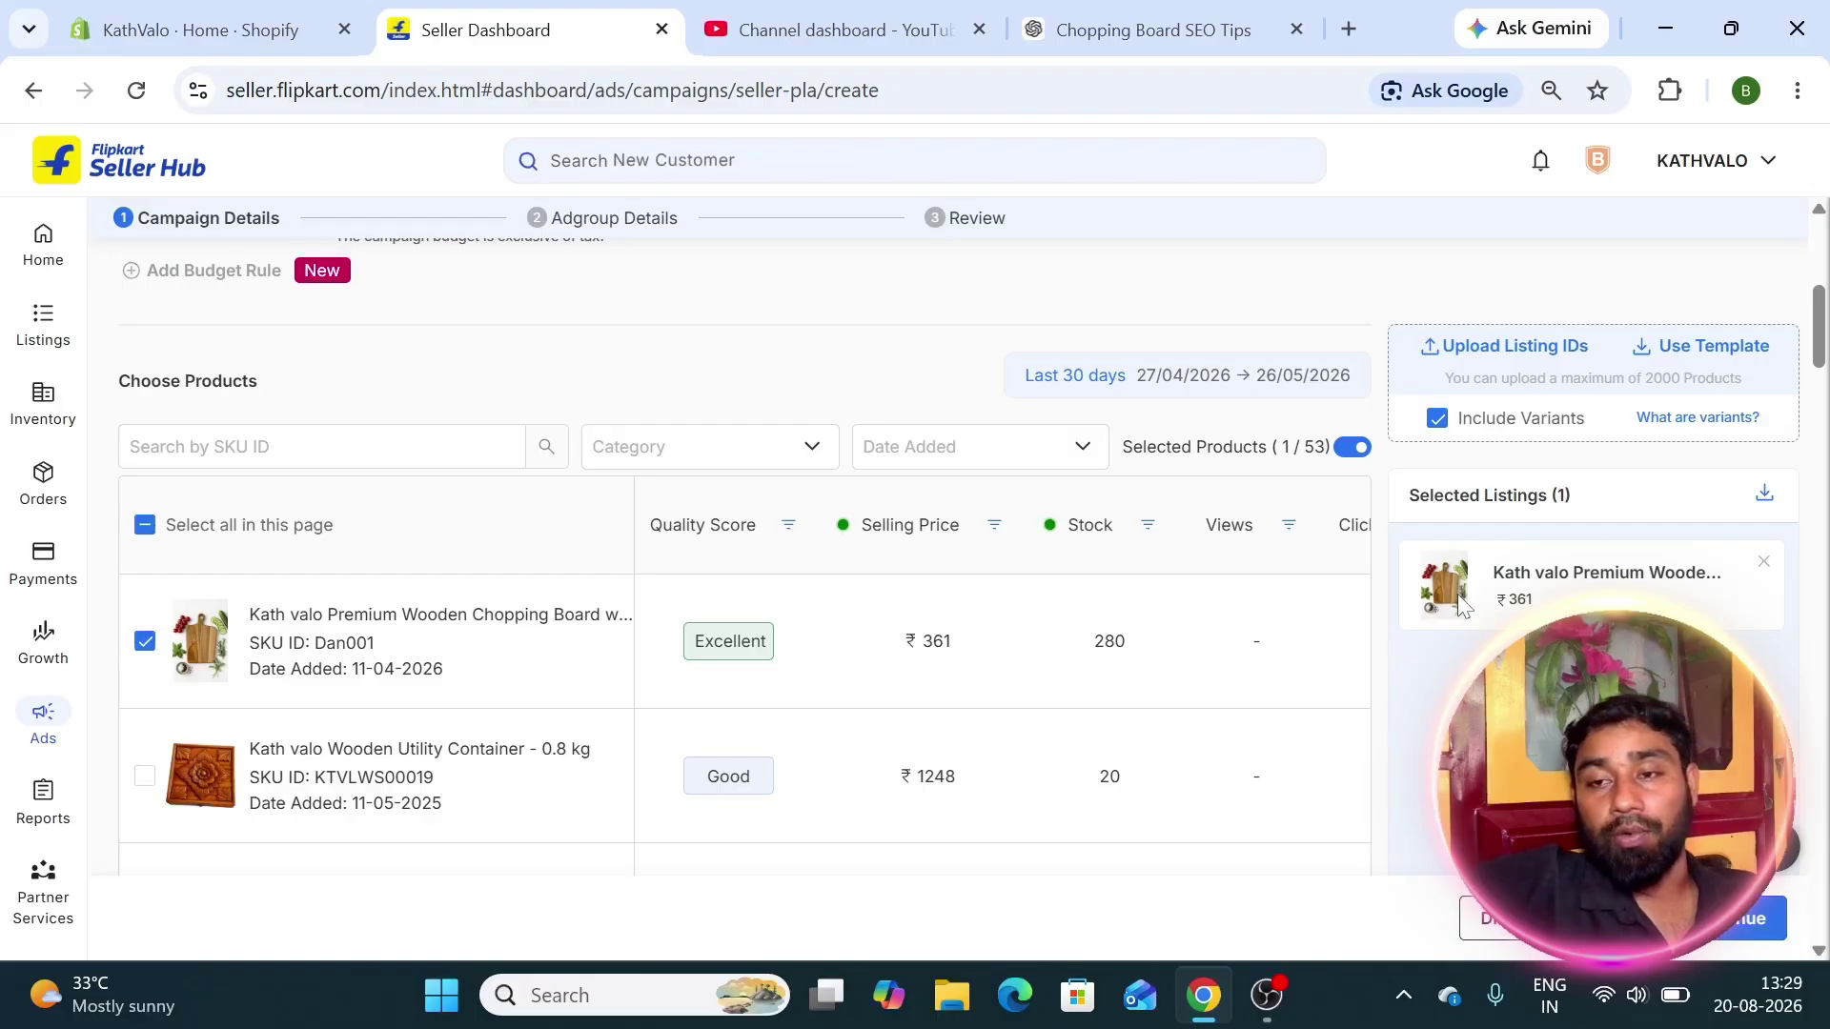
{"action": "scroll", "coordinate": [1459, 633], "scroll_direction": "down", "scroll_amount": 1}
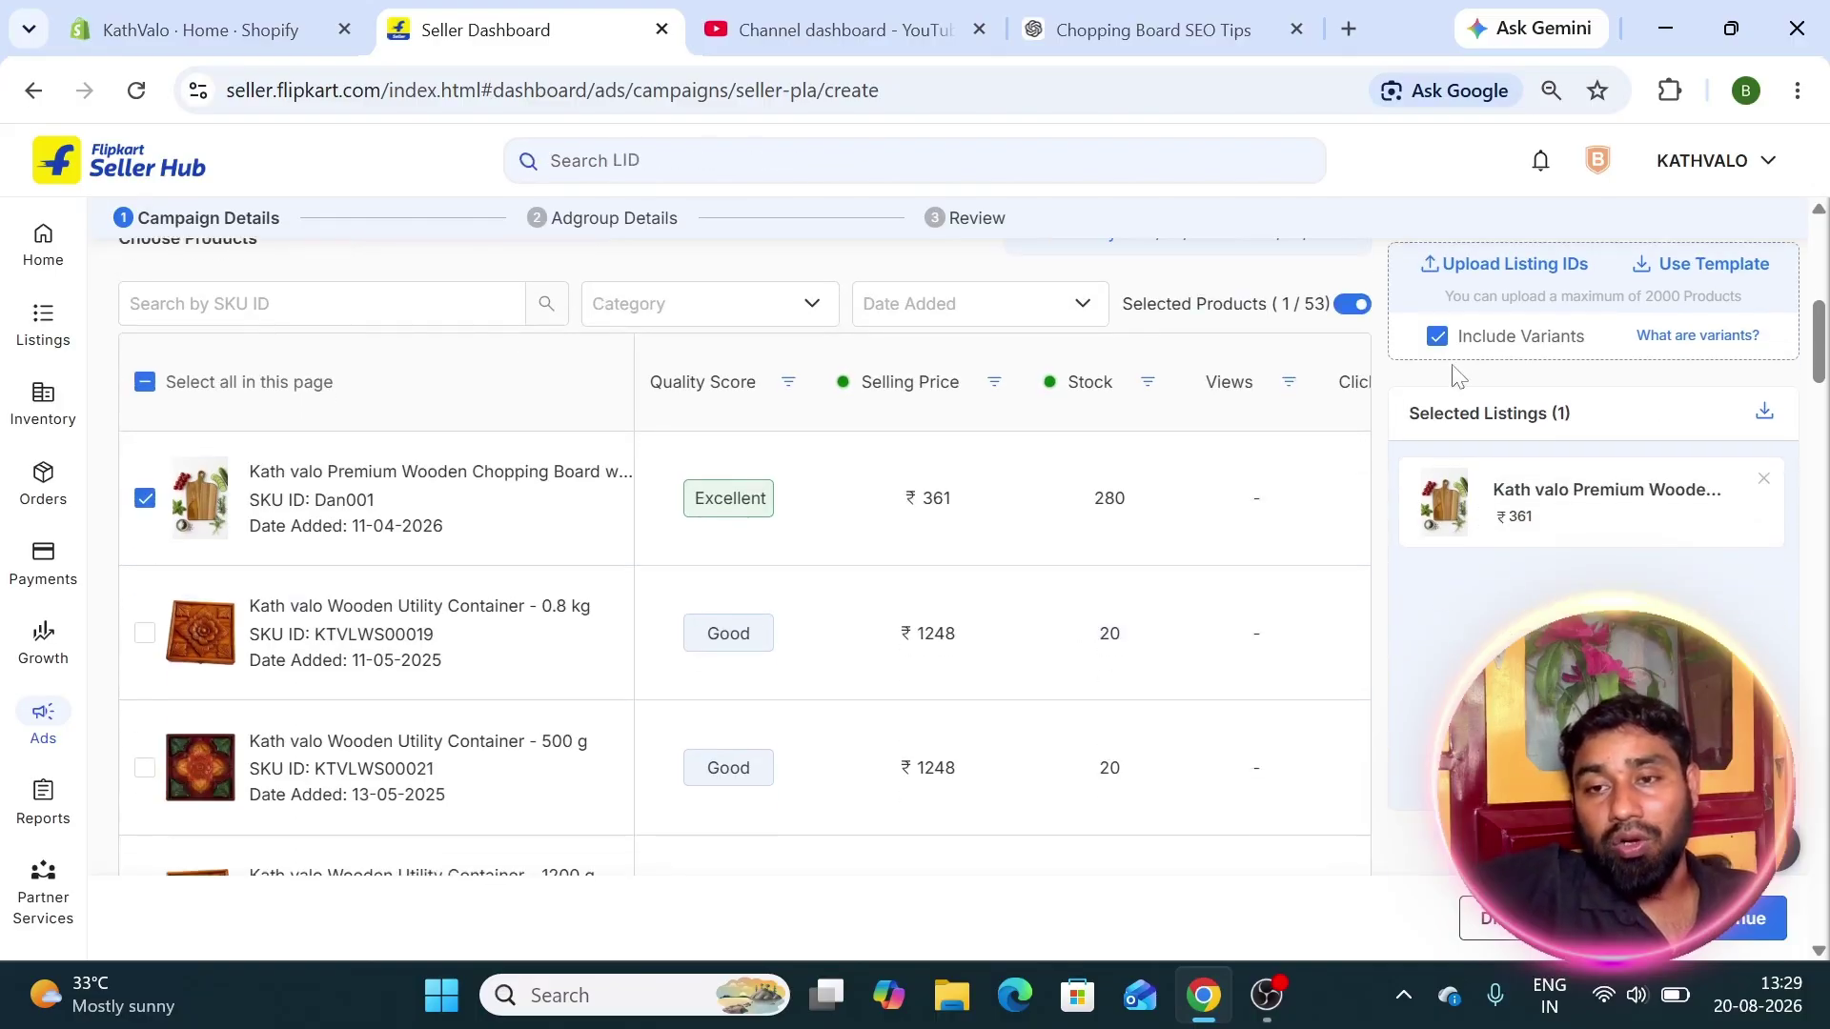
{"action": "scroll", "coordinate": [1399, 583], "scroll_direction": "up", "scroll_amount": 1}
{"action": "scroll", "coordinate": [1411, 610], "scroll_direction": "up", "scroll_amount": 1}
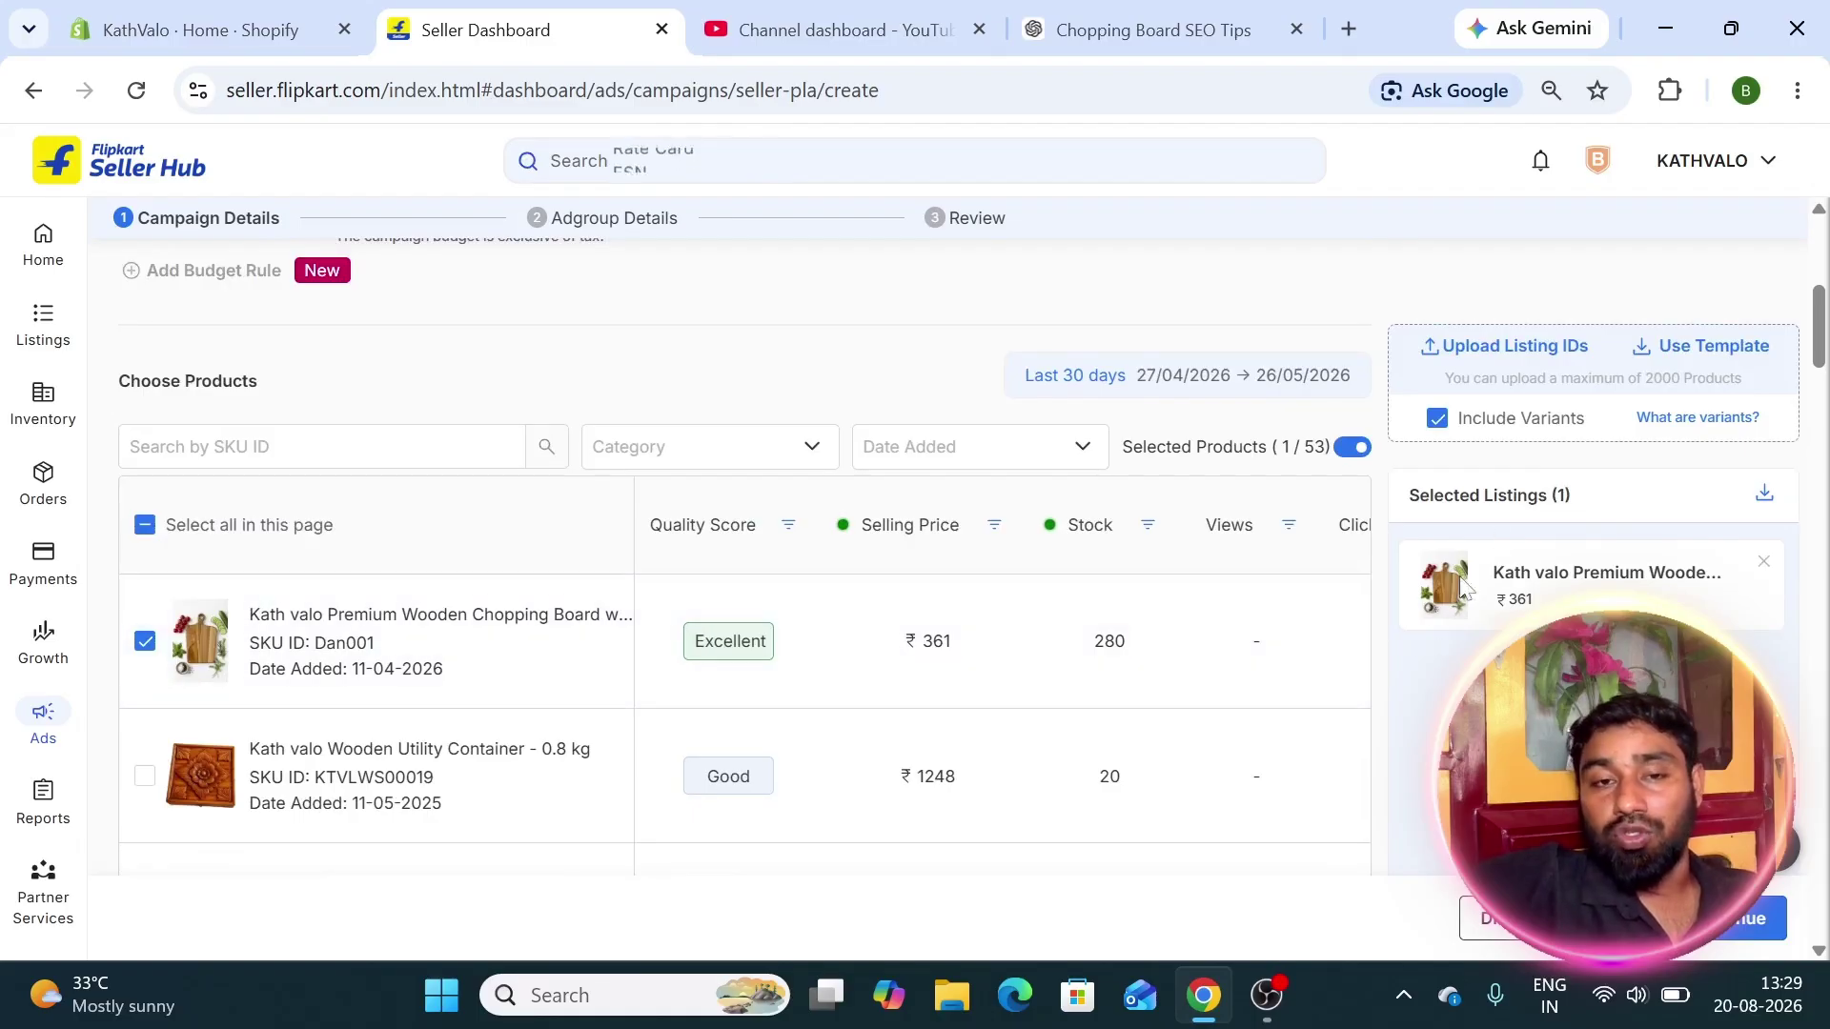
Set the campaign's daily budget limit to ₹300 and dismiss the budget rule tip.
{"action": "scroll", "coordinate": [1139, 549], "scroll_direction": "up", "scroll_amount": 3}
{"action": "left_click", "coordinate": [559, 480]}
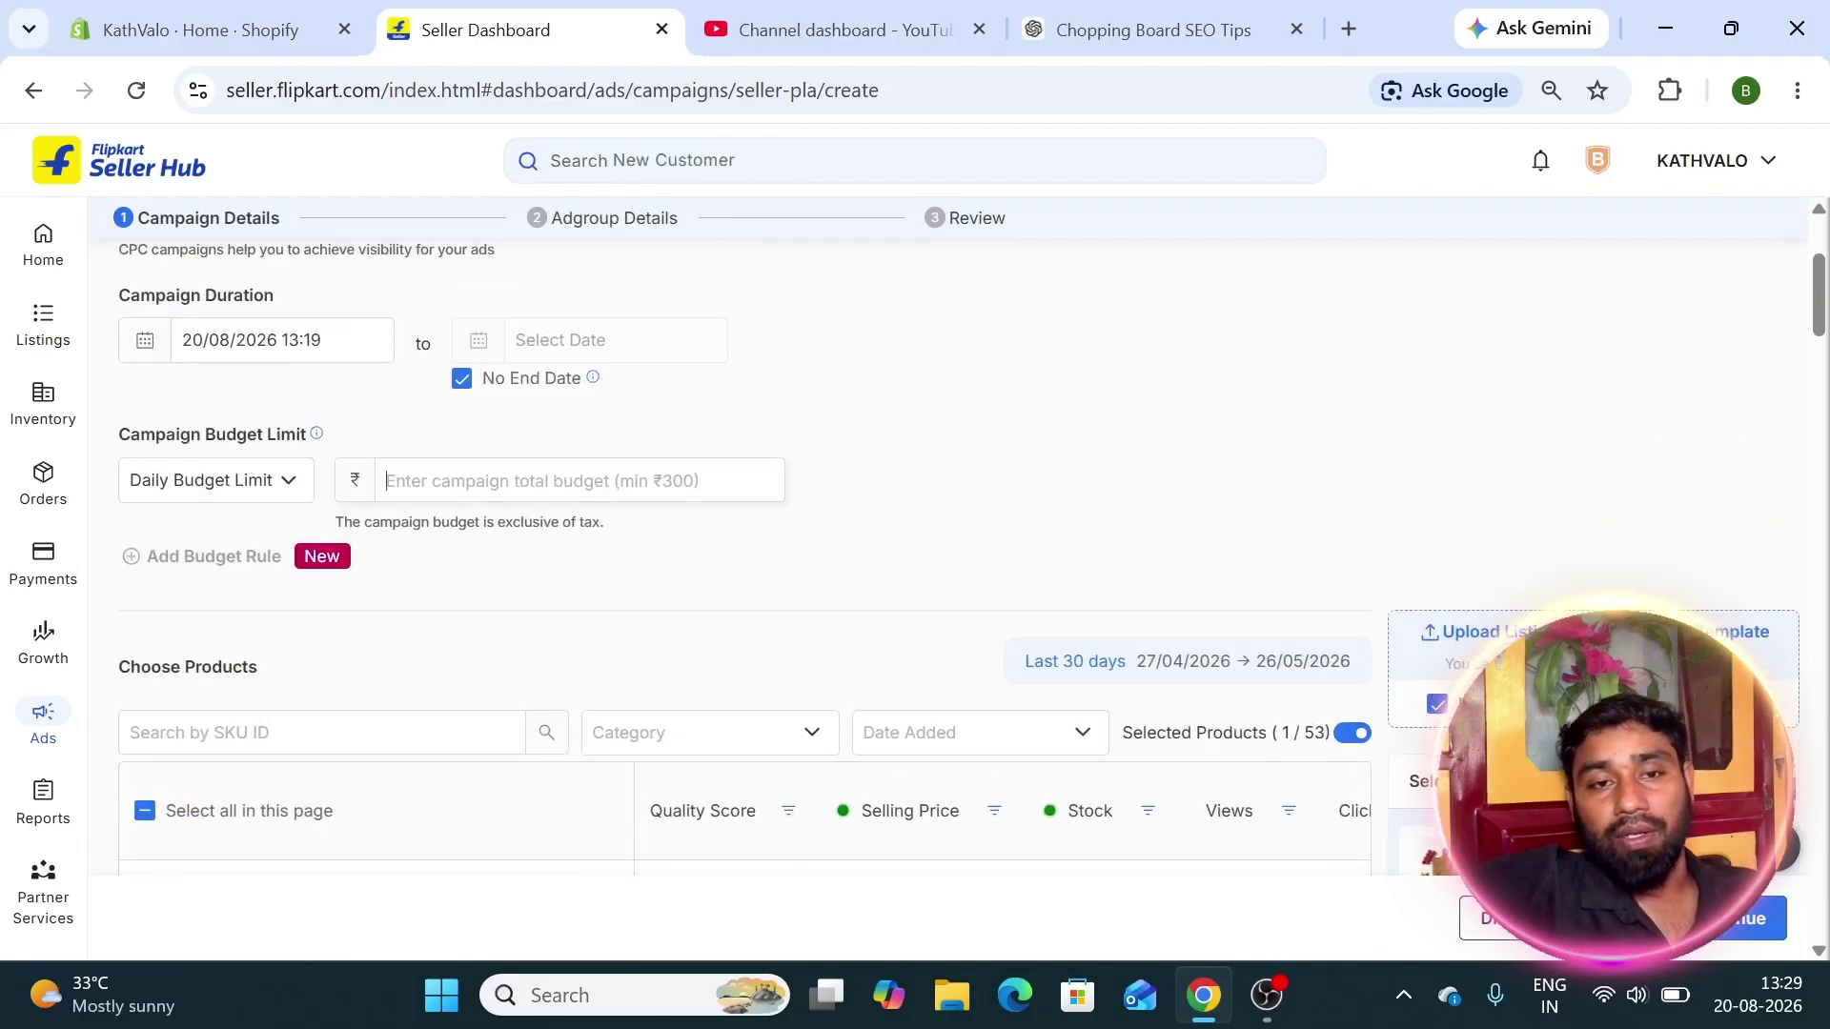
{"action": "type", "text": "300"}
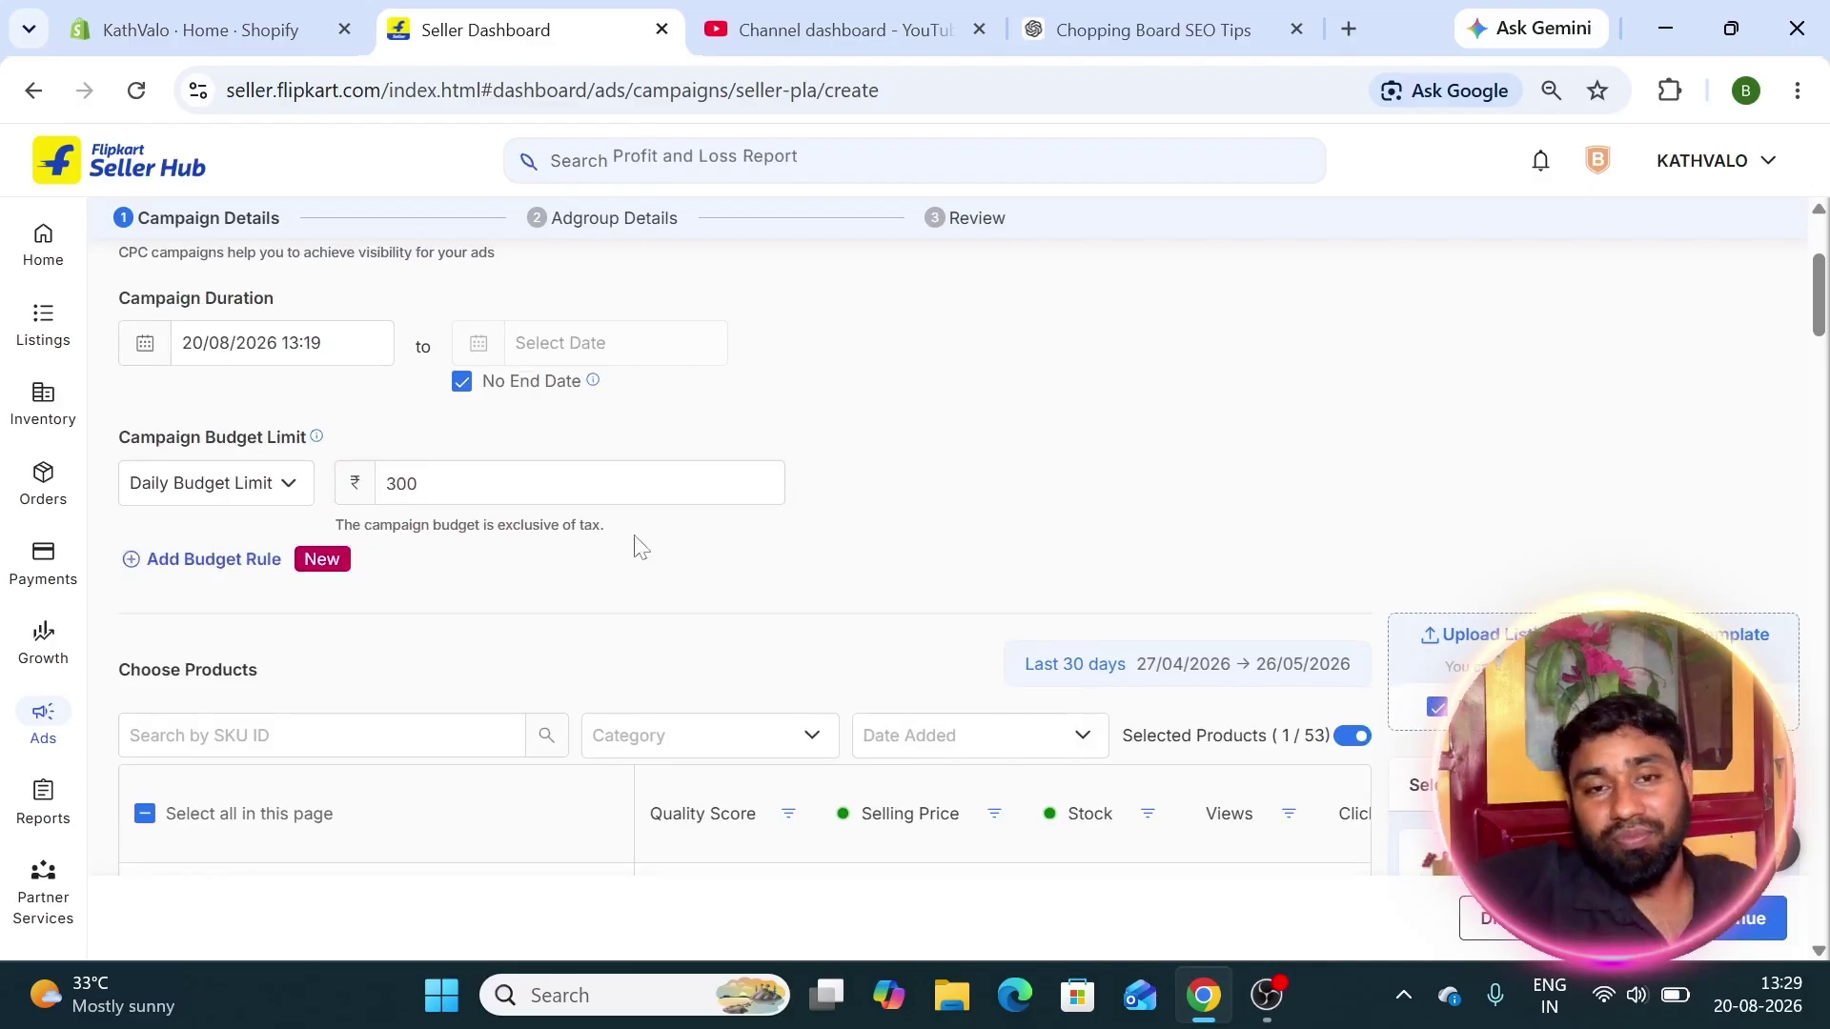
{"action": "scroll", "coordinate": [879, 609], "scroll_direction": "down", "scroll_amount": 1}
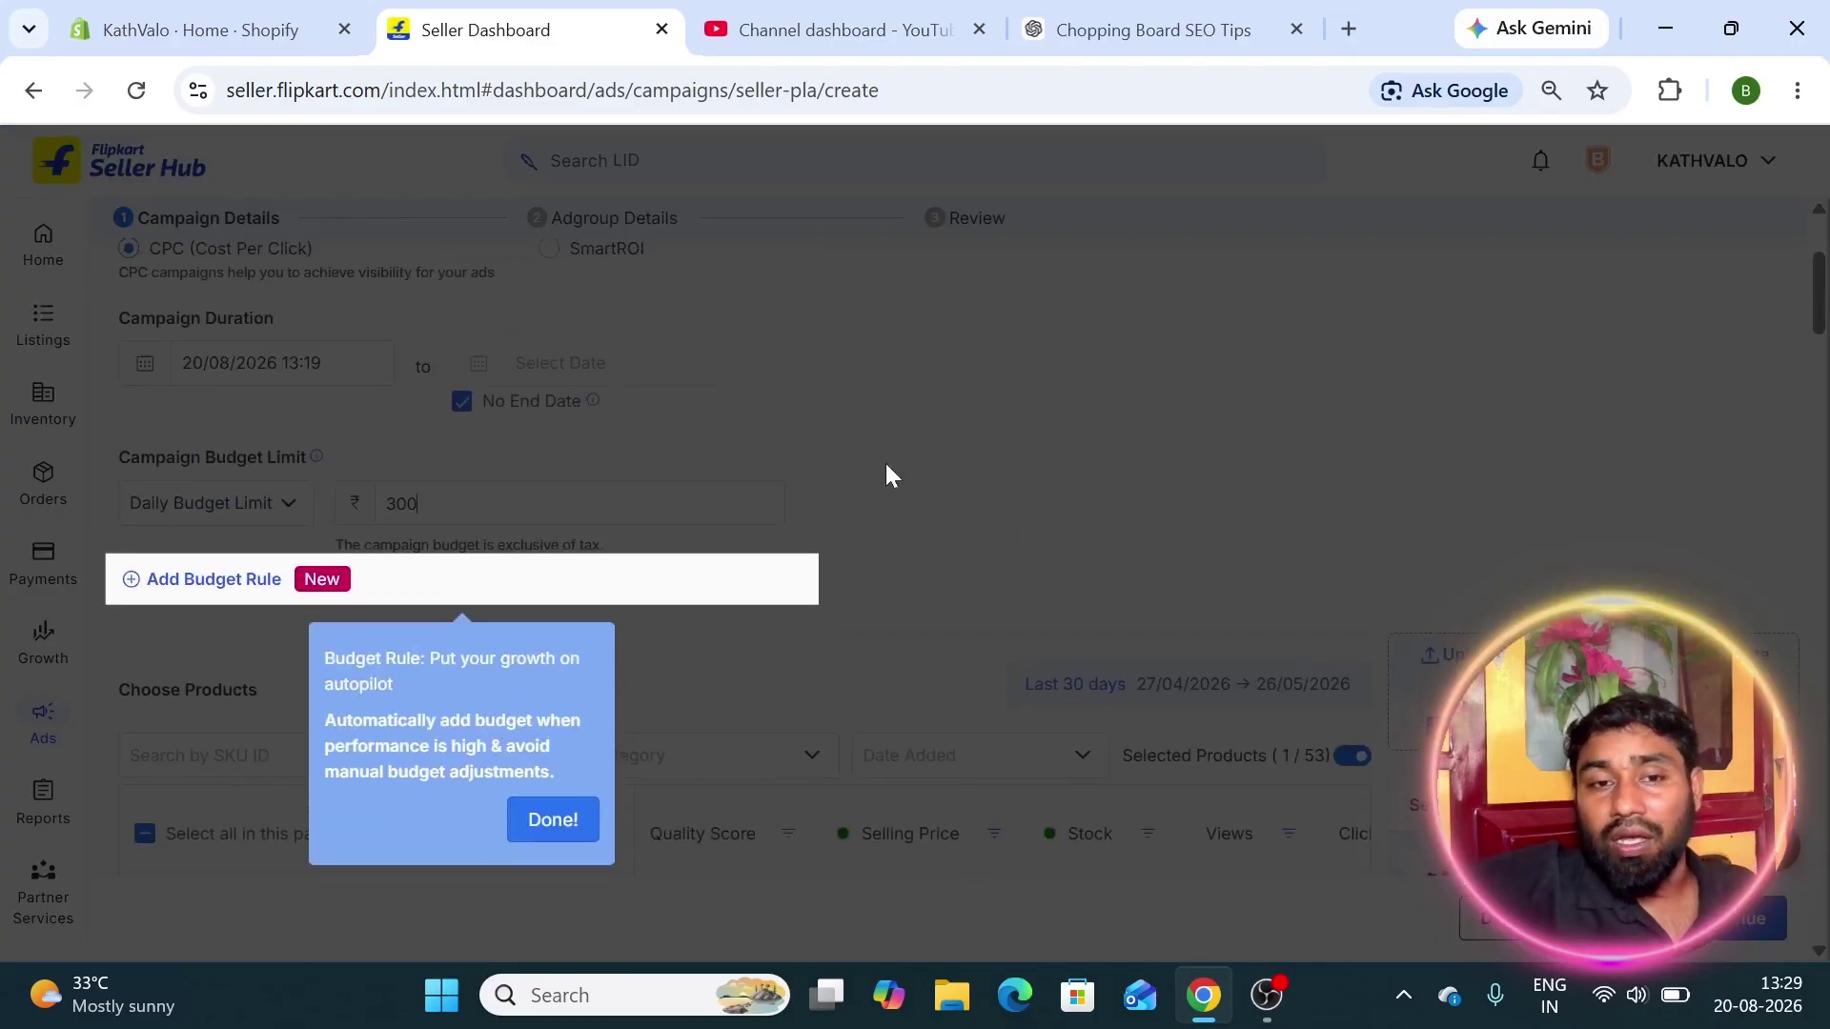
{"action": "left_click", "coordinate": [548, 844]}
{"action": "scroll", "coordinate": [658, 800], "scroll_direction": "down", "scroll_amount": 3}
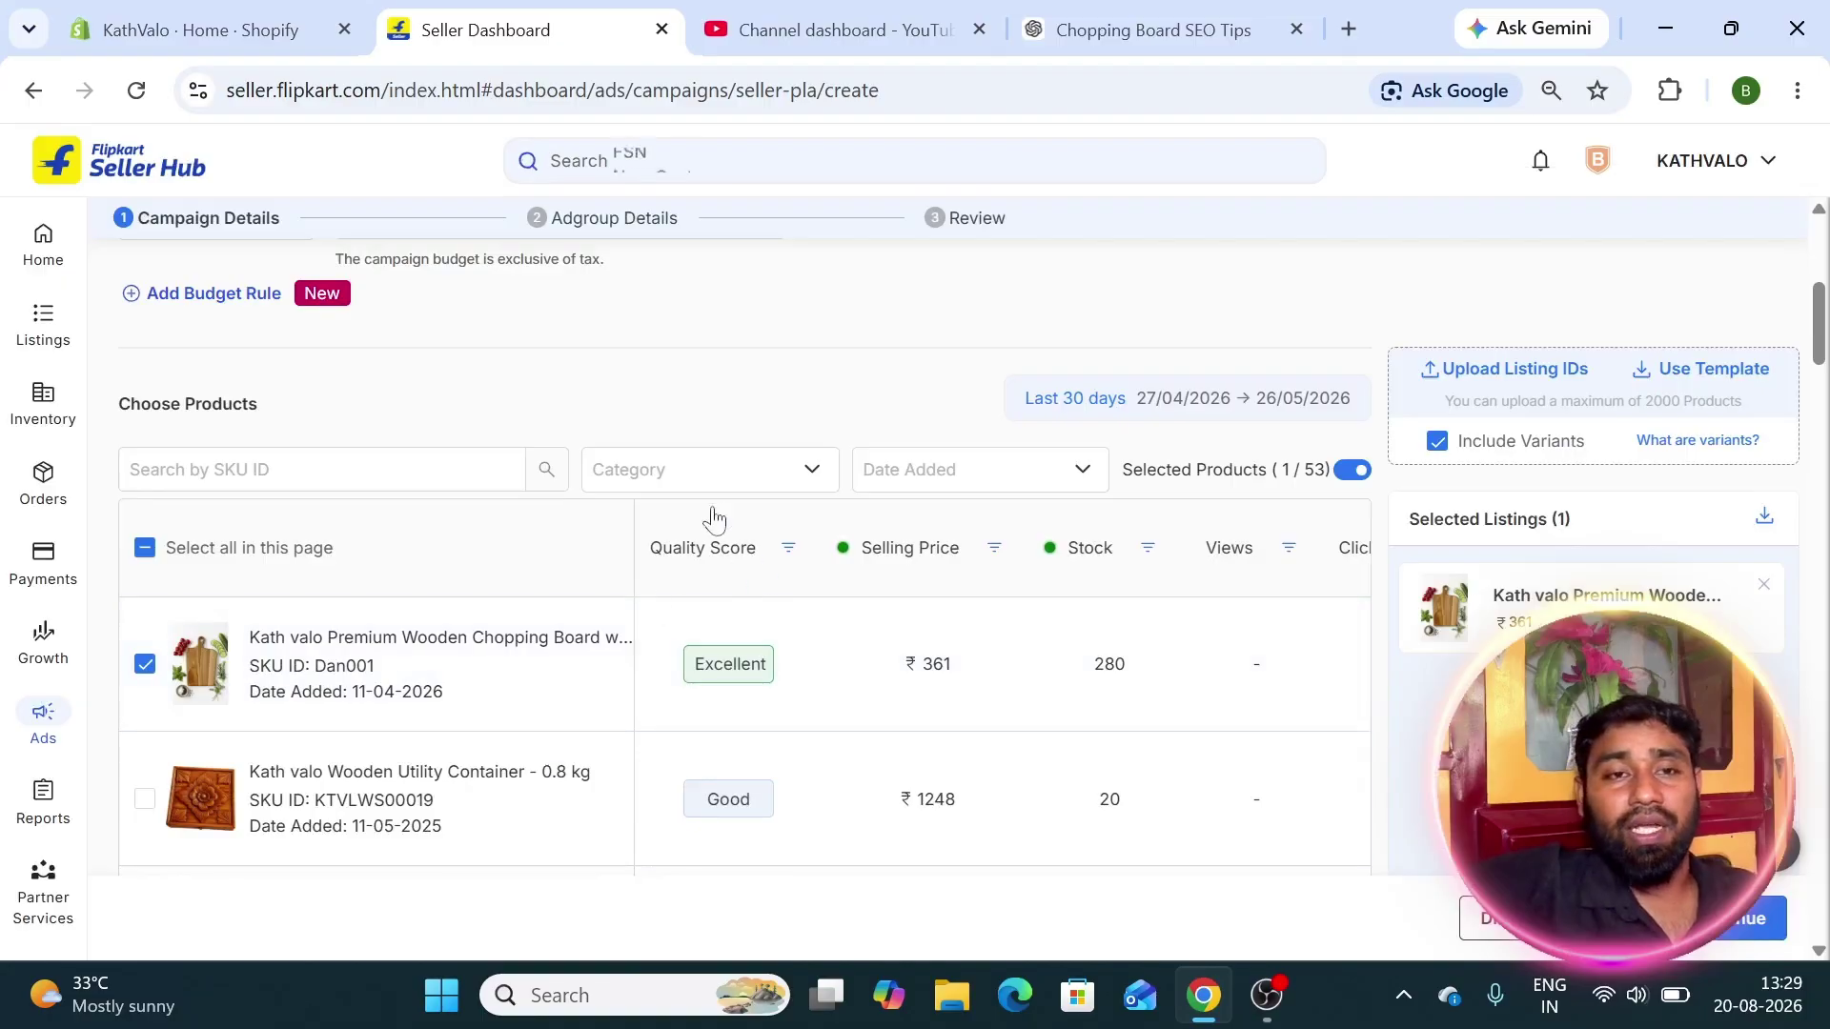
{"action": "scroll", "coordinate": [705, 515], "scroll_direction": "up", "scroll_amount": 4}
{"action": "scroll", "coordinate": [653, 448], "scroll_direction": "down", "scroll_amount": 1}
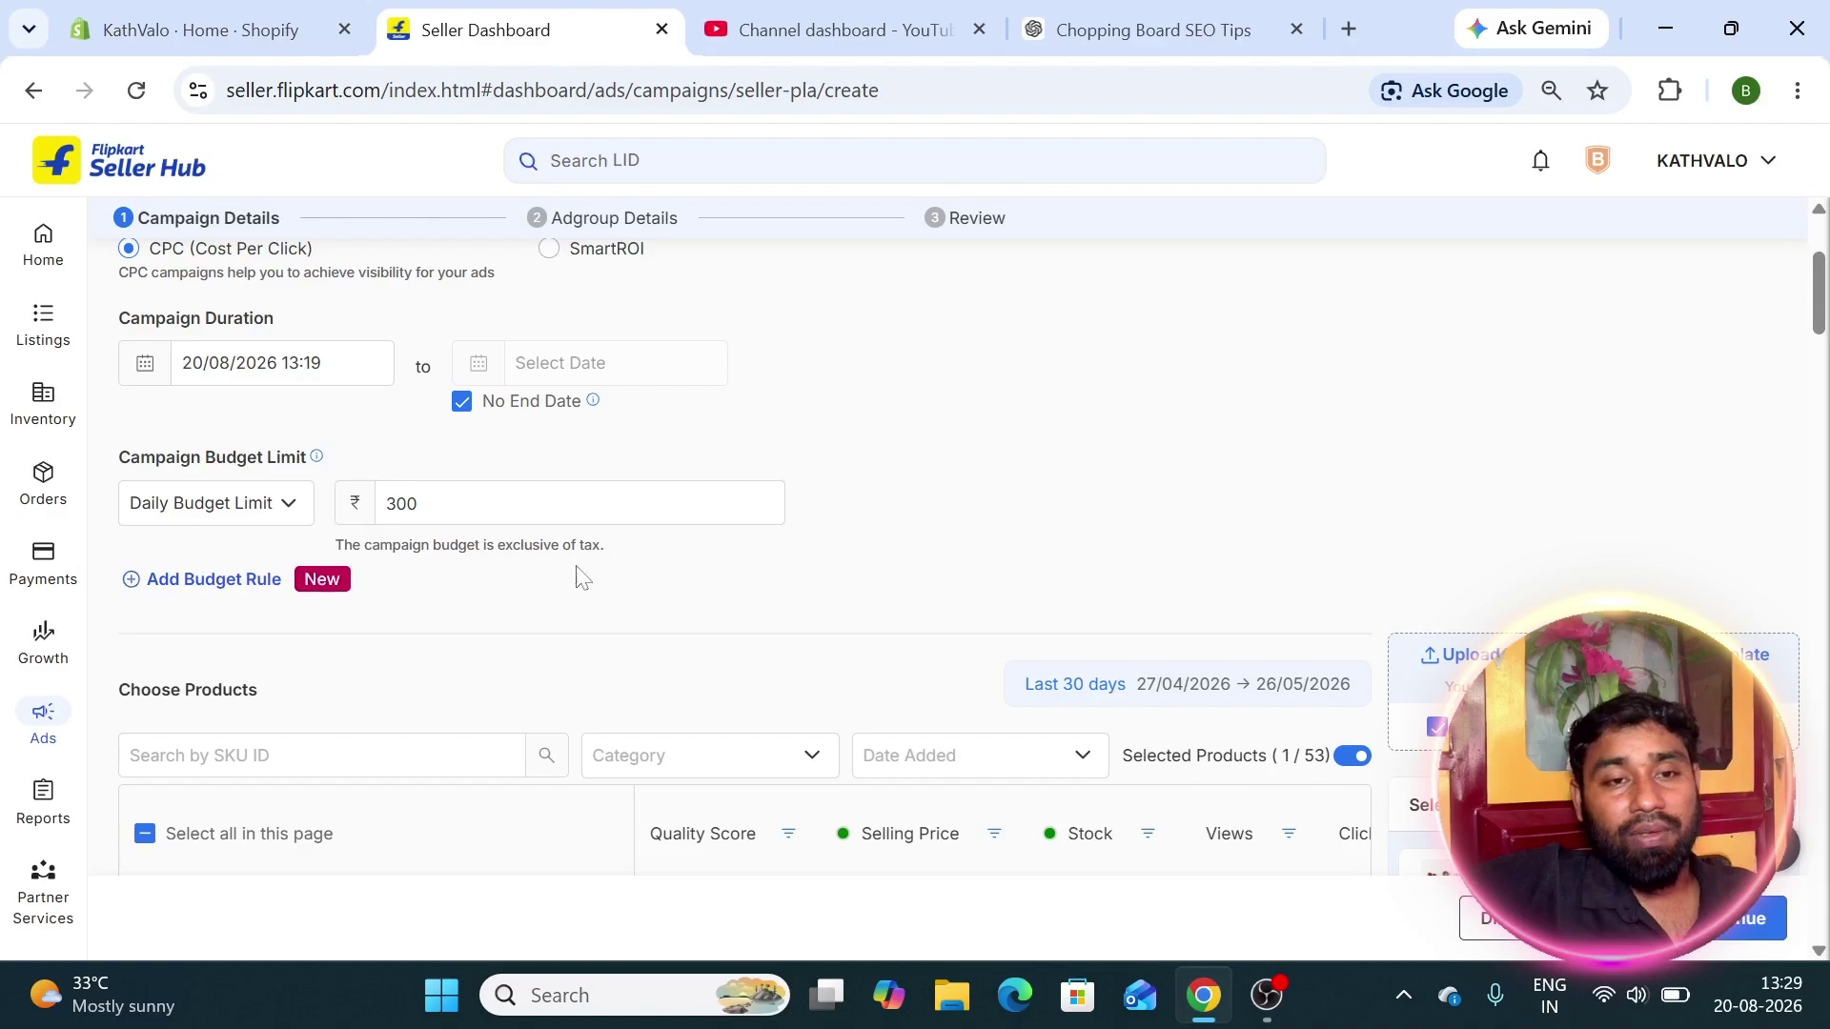
Submit the campaign details and proceed to the adgroup details.
{"action": "scroll", "coordinate": [672, 592], "scroll_direction": "down", "scroll_amount": 3}
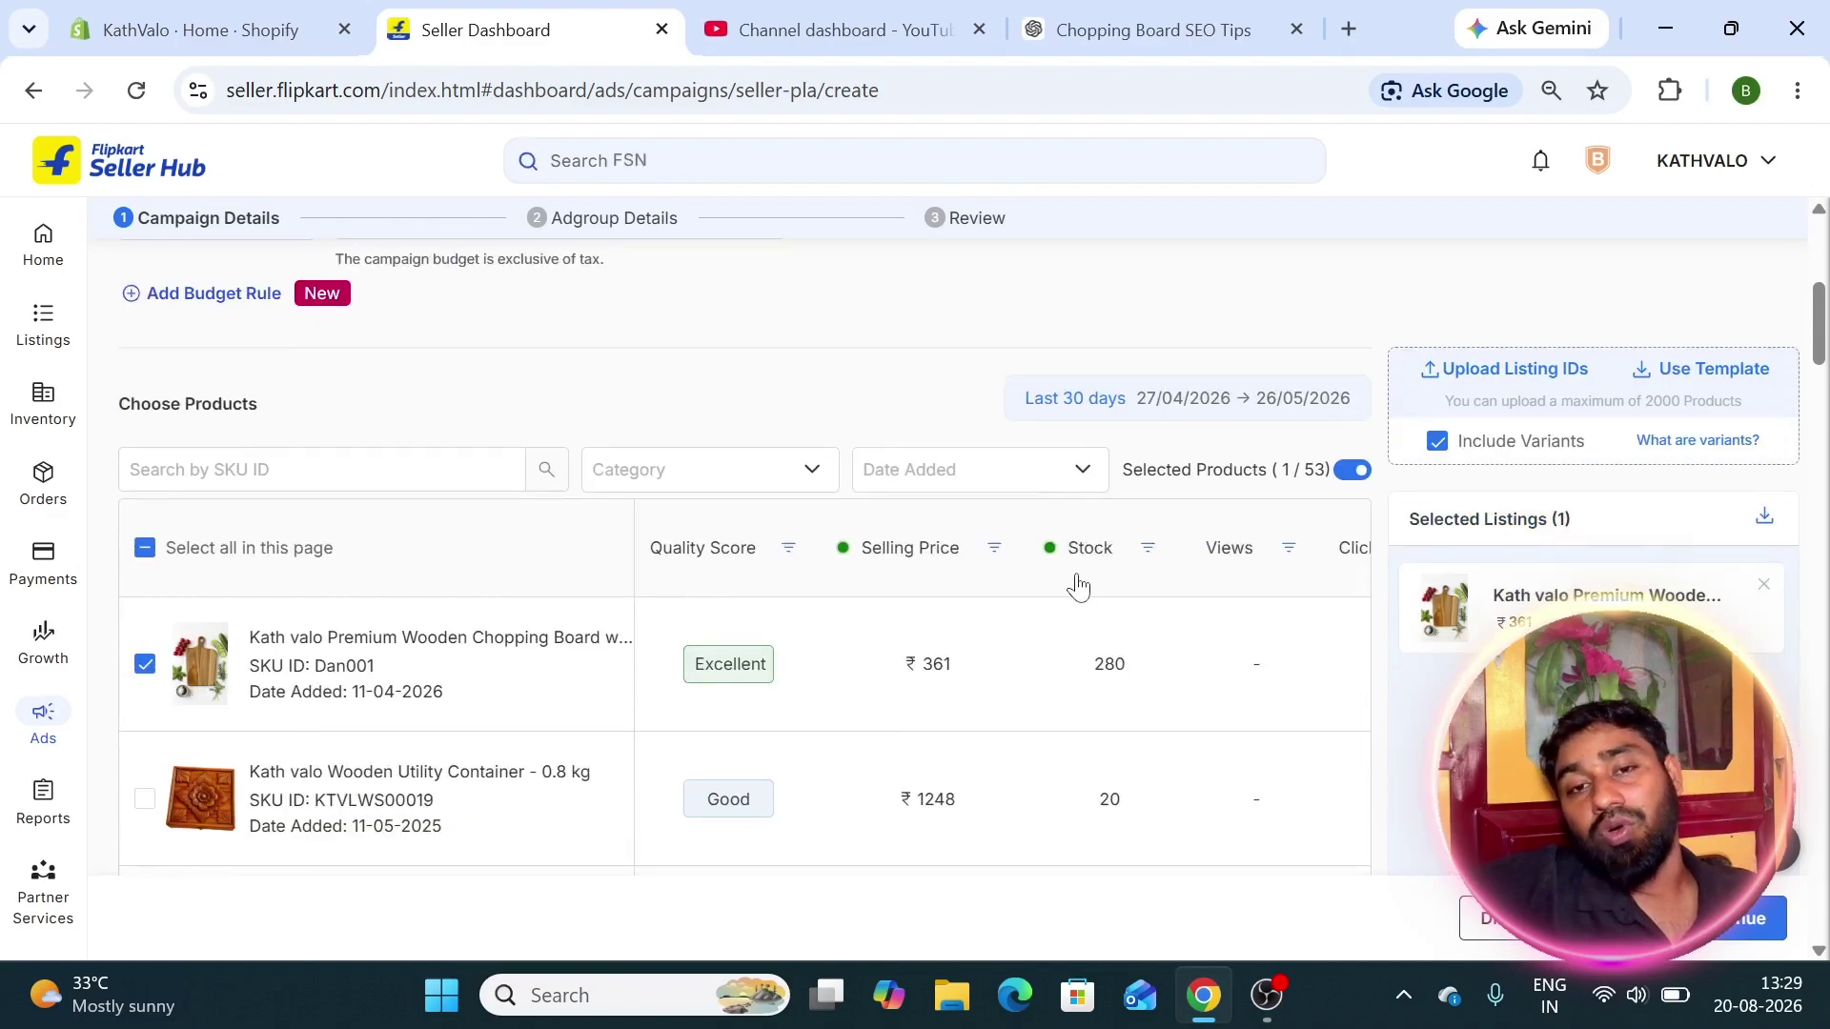
{"action": "scroll", "coordinate": [1233, 597], "scroll_direction": "down", "scroll_amount": 15}
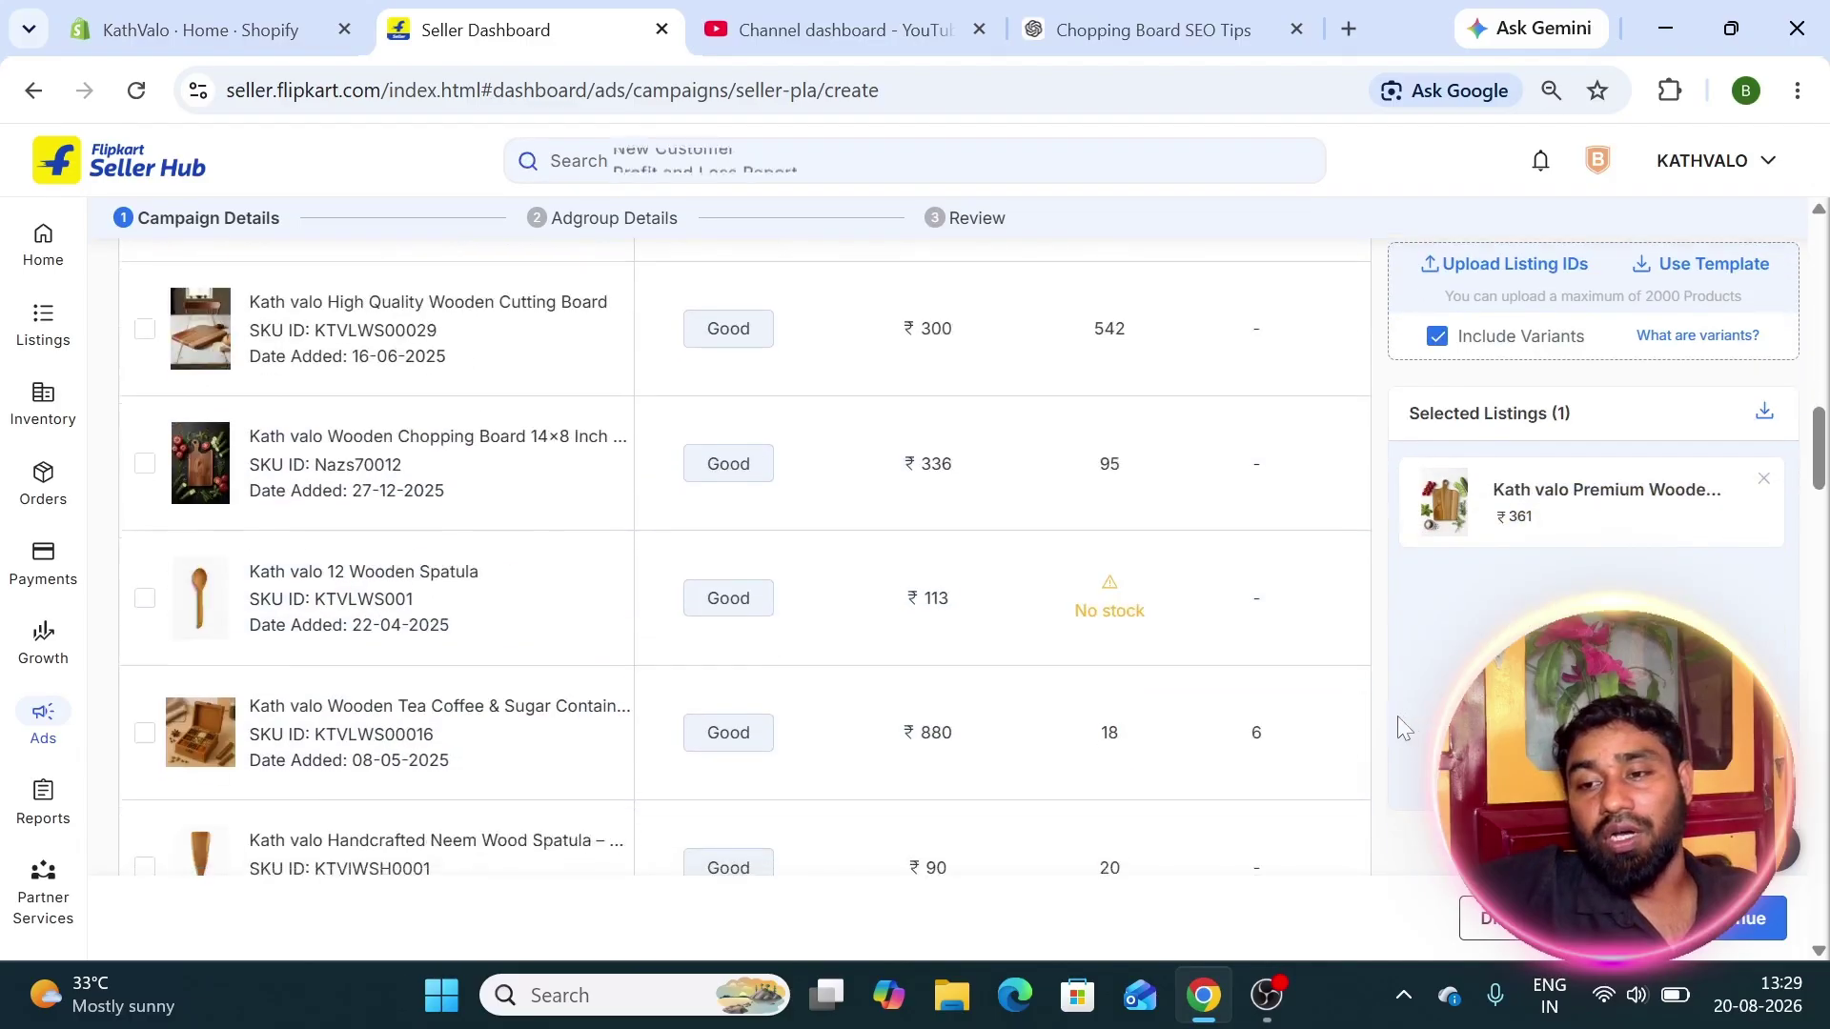
{"action": "scroll", "coordinate": [1337, 806], "scroll_direction": "down", "scroll_amount": 4}
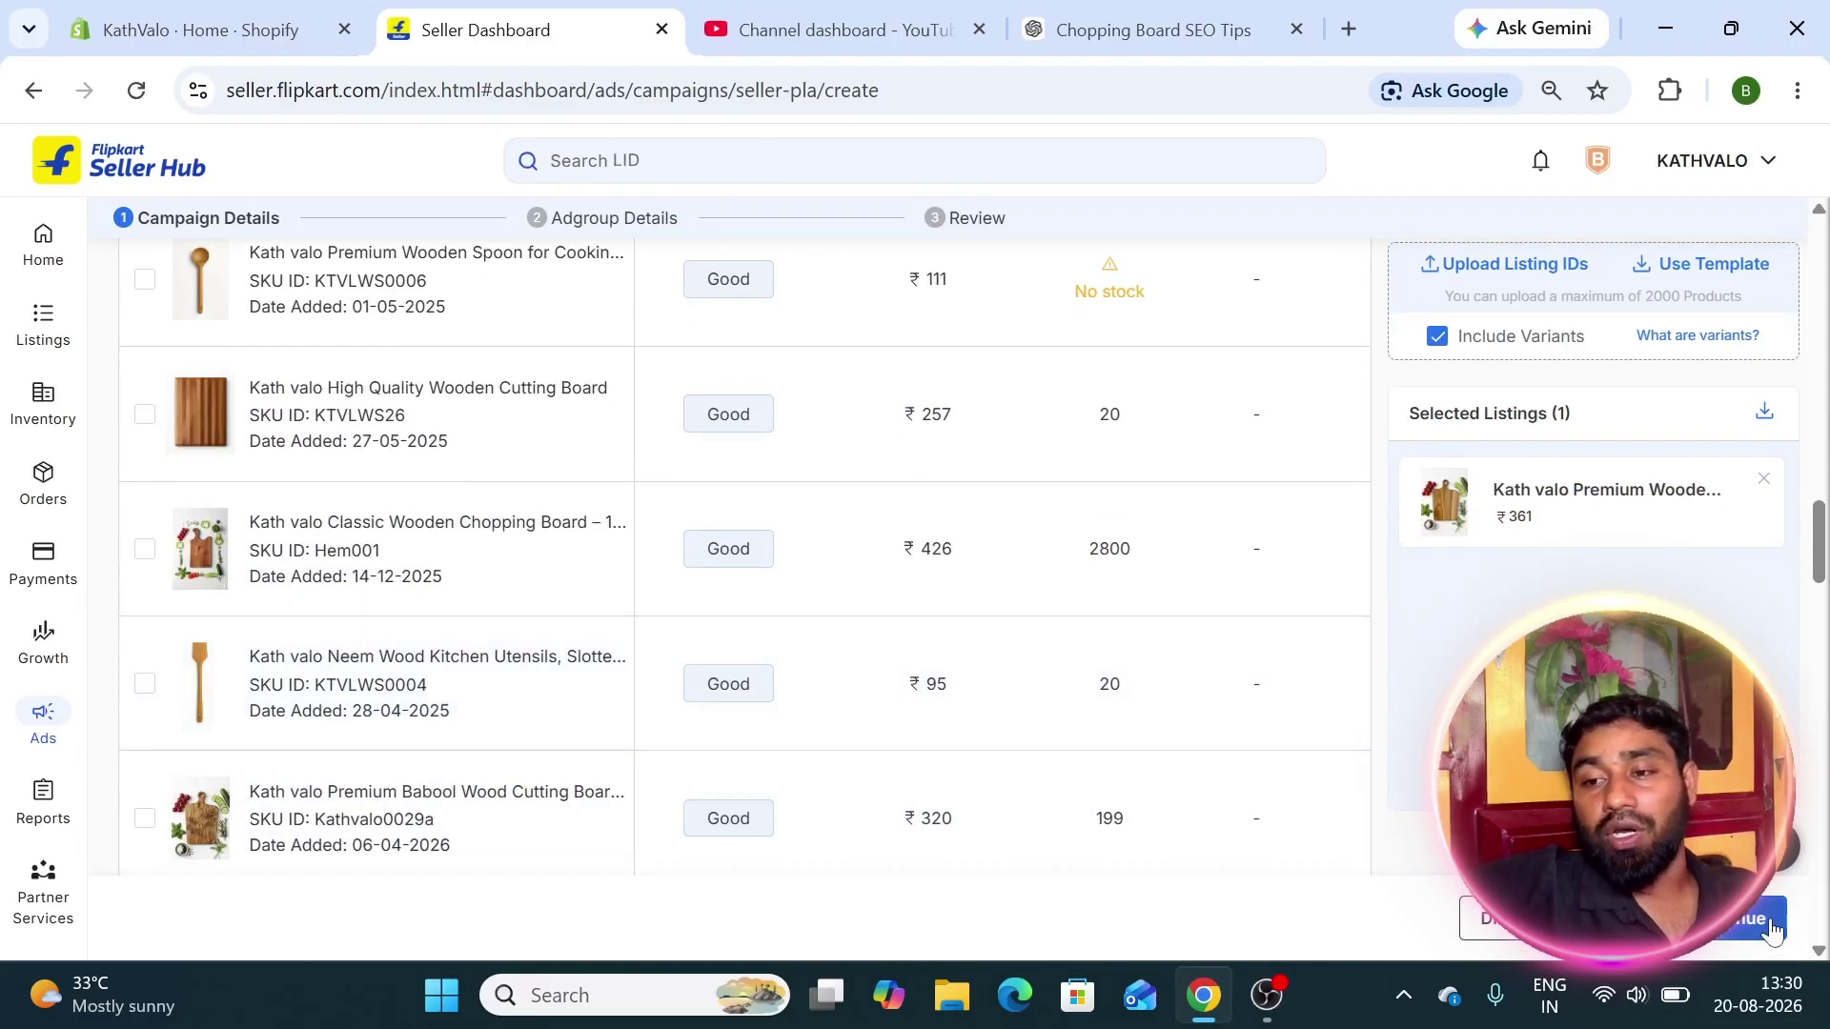
{"action": "left_click", "coordinate": [1749, 918]}
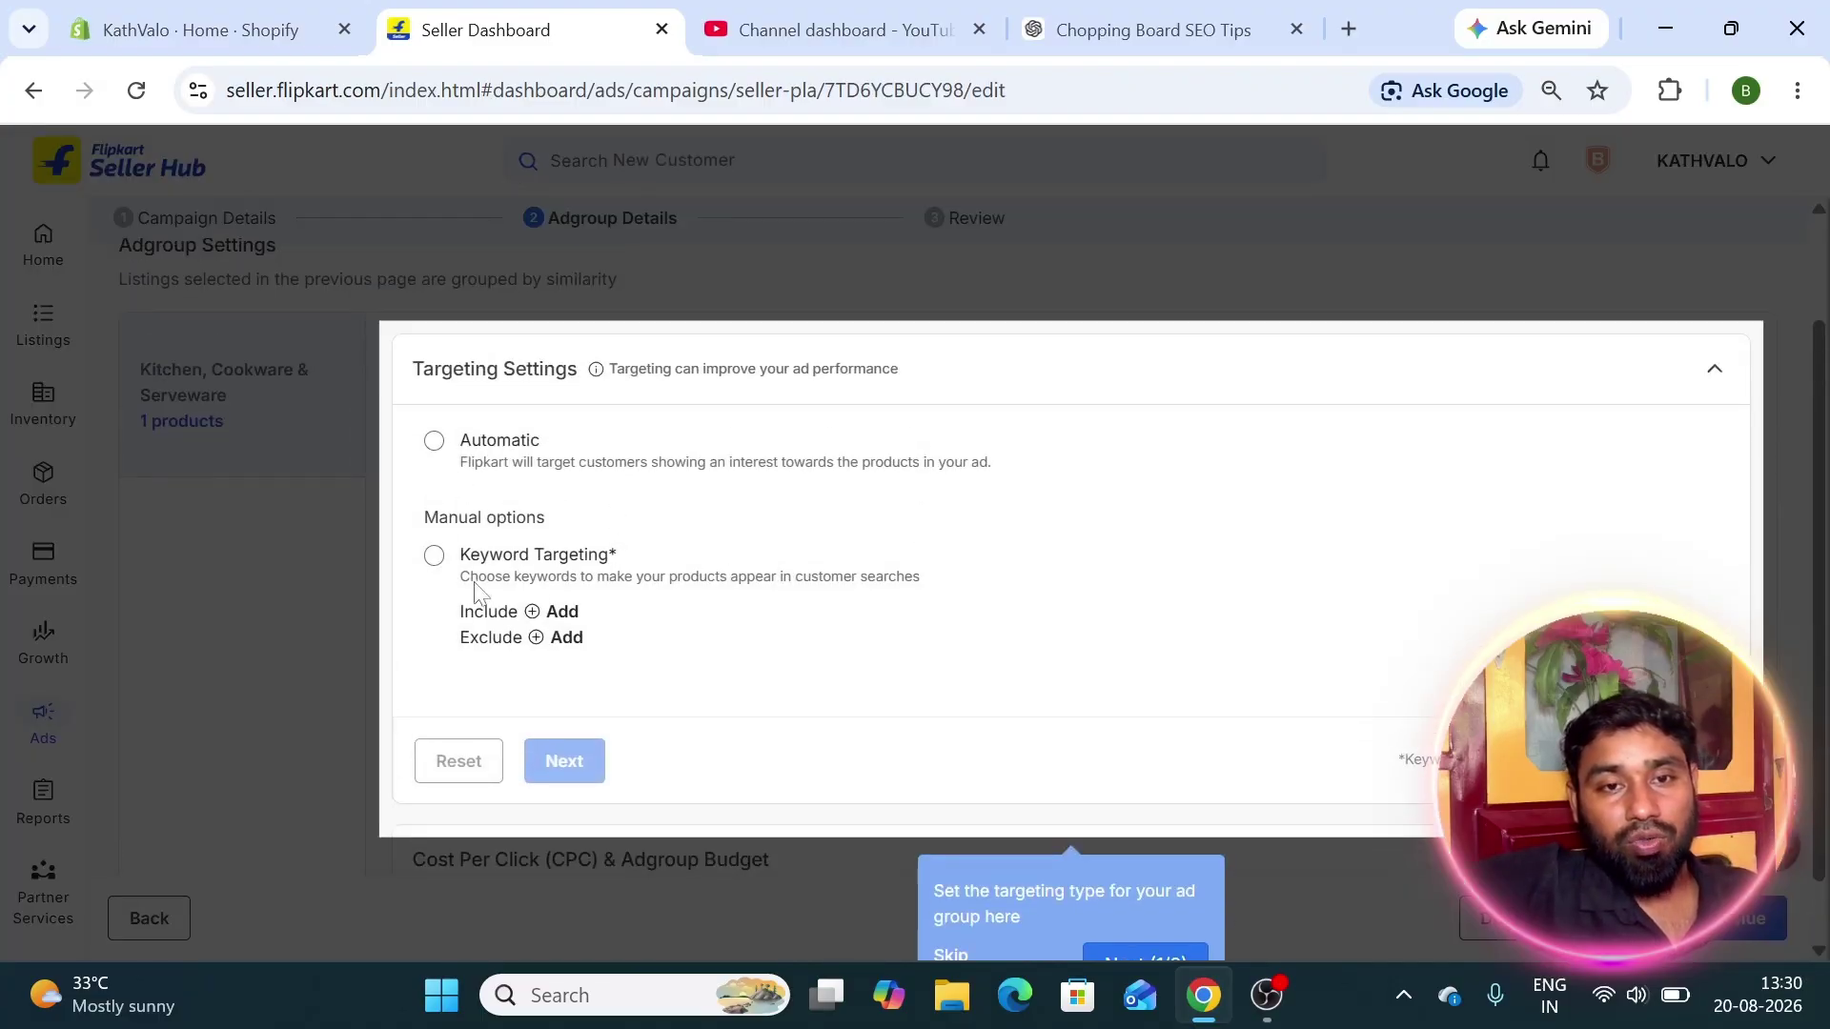
Dismiss the targeting guide, set the adgroup's targeting to Automatic and proceed to the bid settings.
{"action": "left_click", "coordinate": [495, 604]}
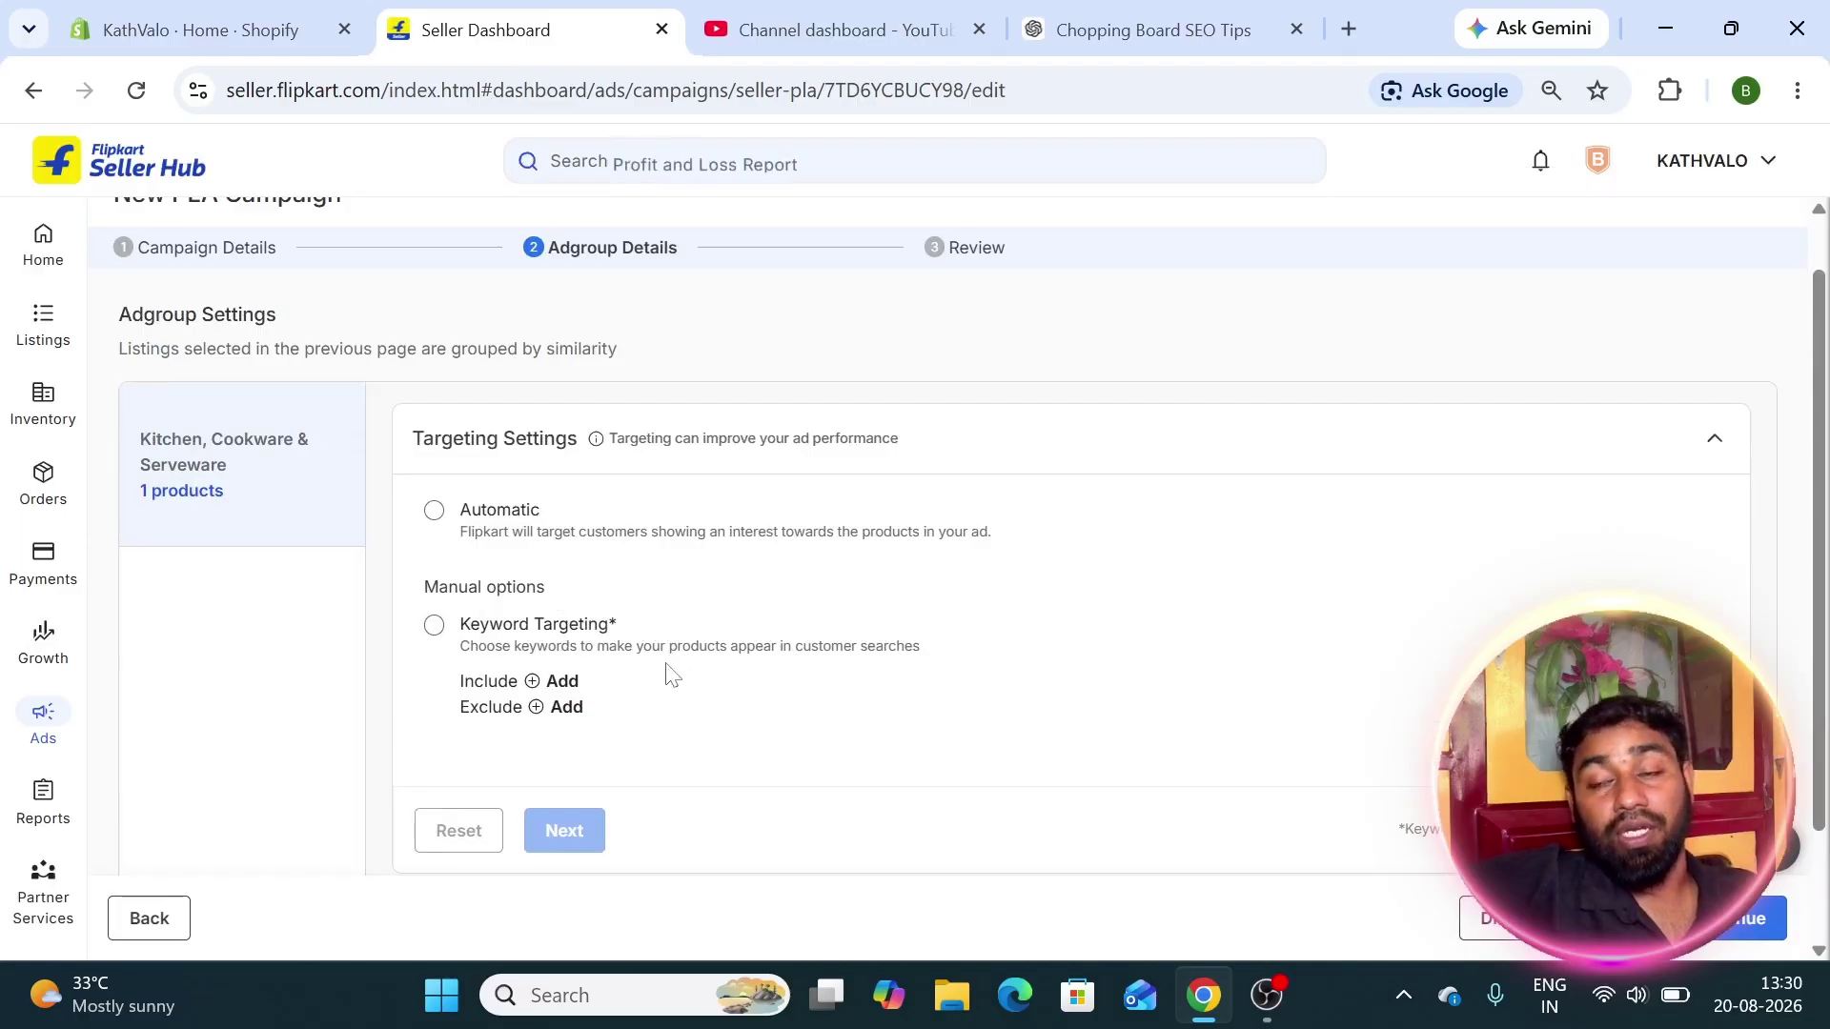
{"action": "left_click", "coordinate": [435, 511]}
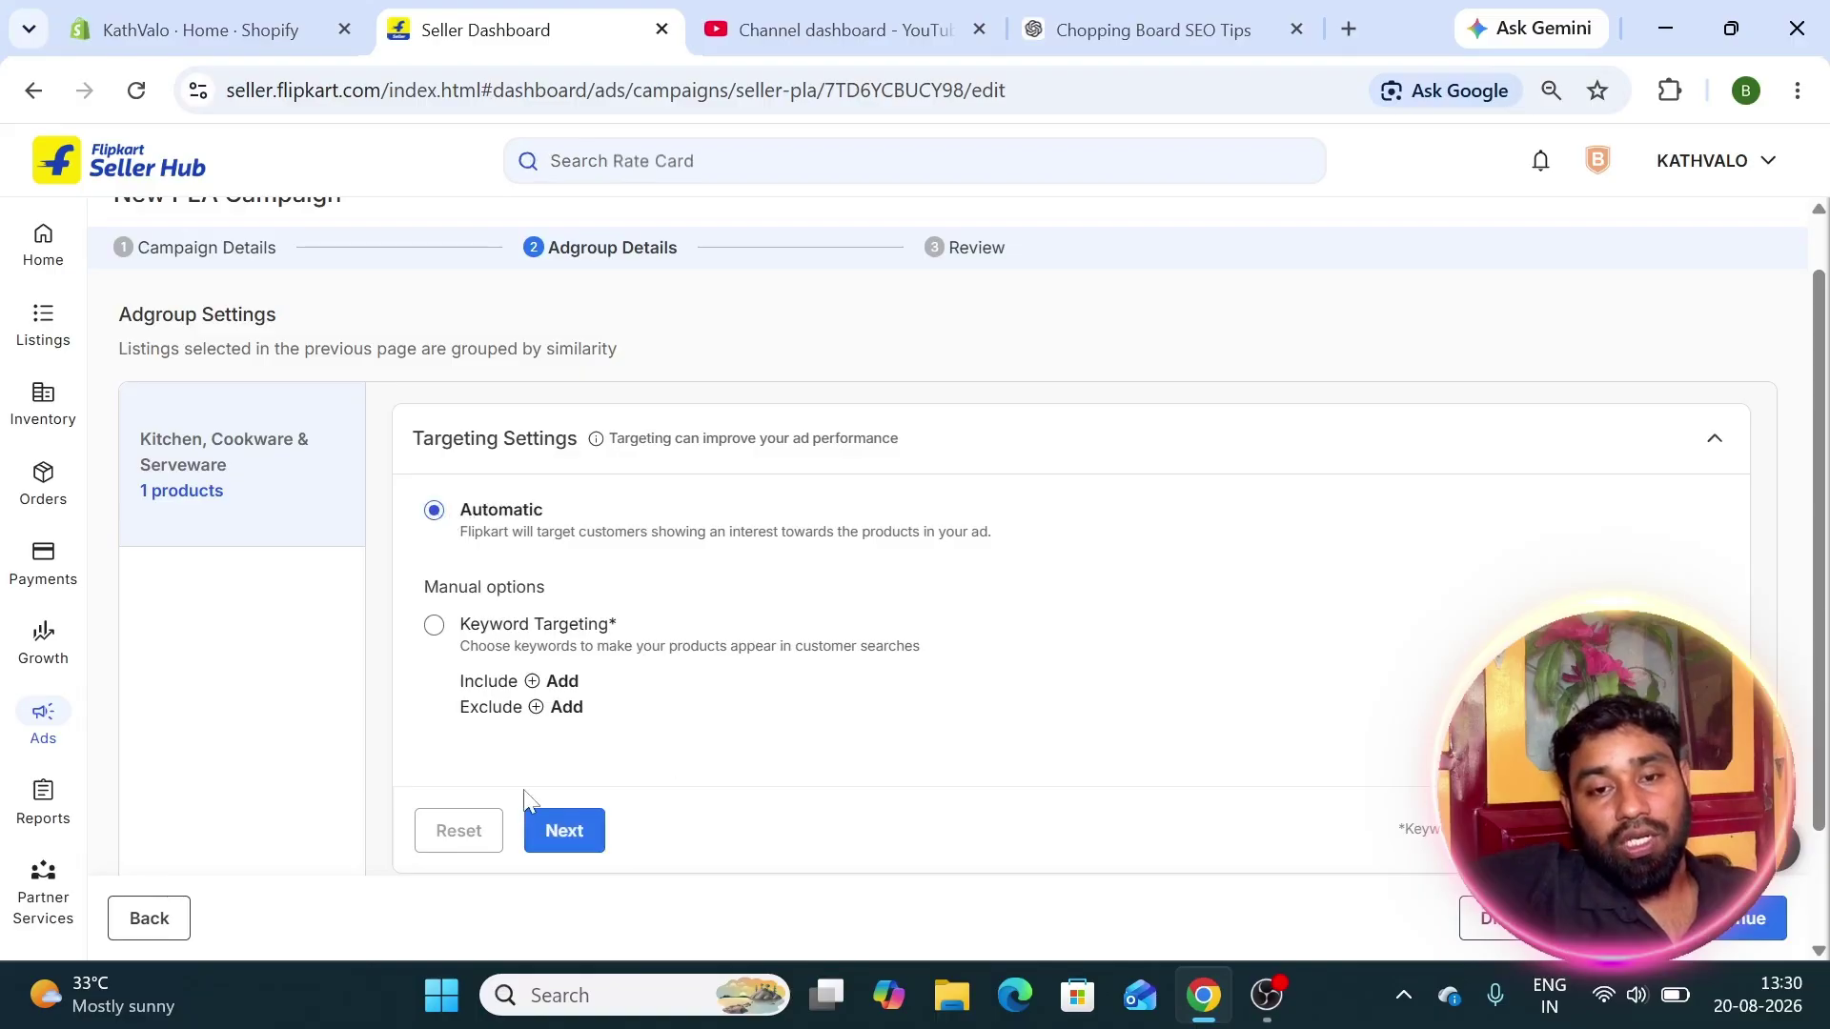
{"action": "left_click", "coordinate": [554, 832]}
Examine the cost-per-click bids for each placement, from Home Page to Product Page, and the winning bid range.
{"action": "scroll", "coordinate": [817, 621], "scroll_direction": "down", "scroll_amount": 5}
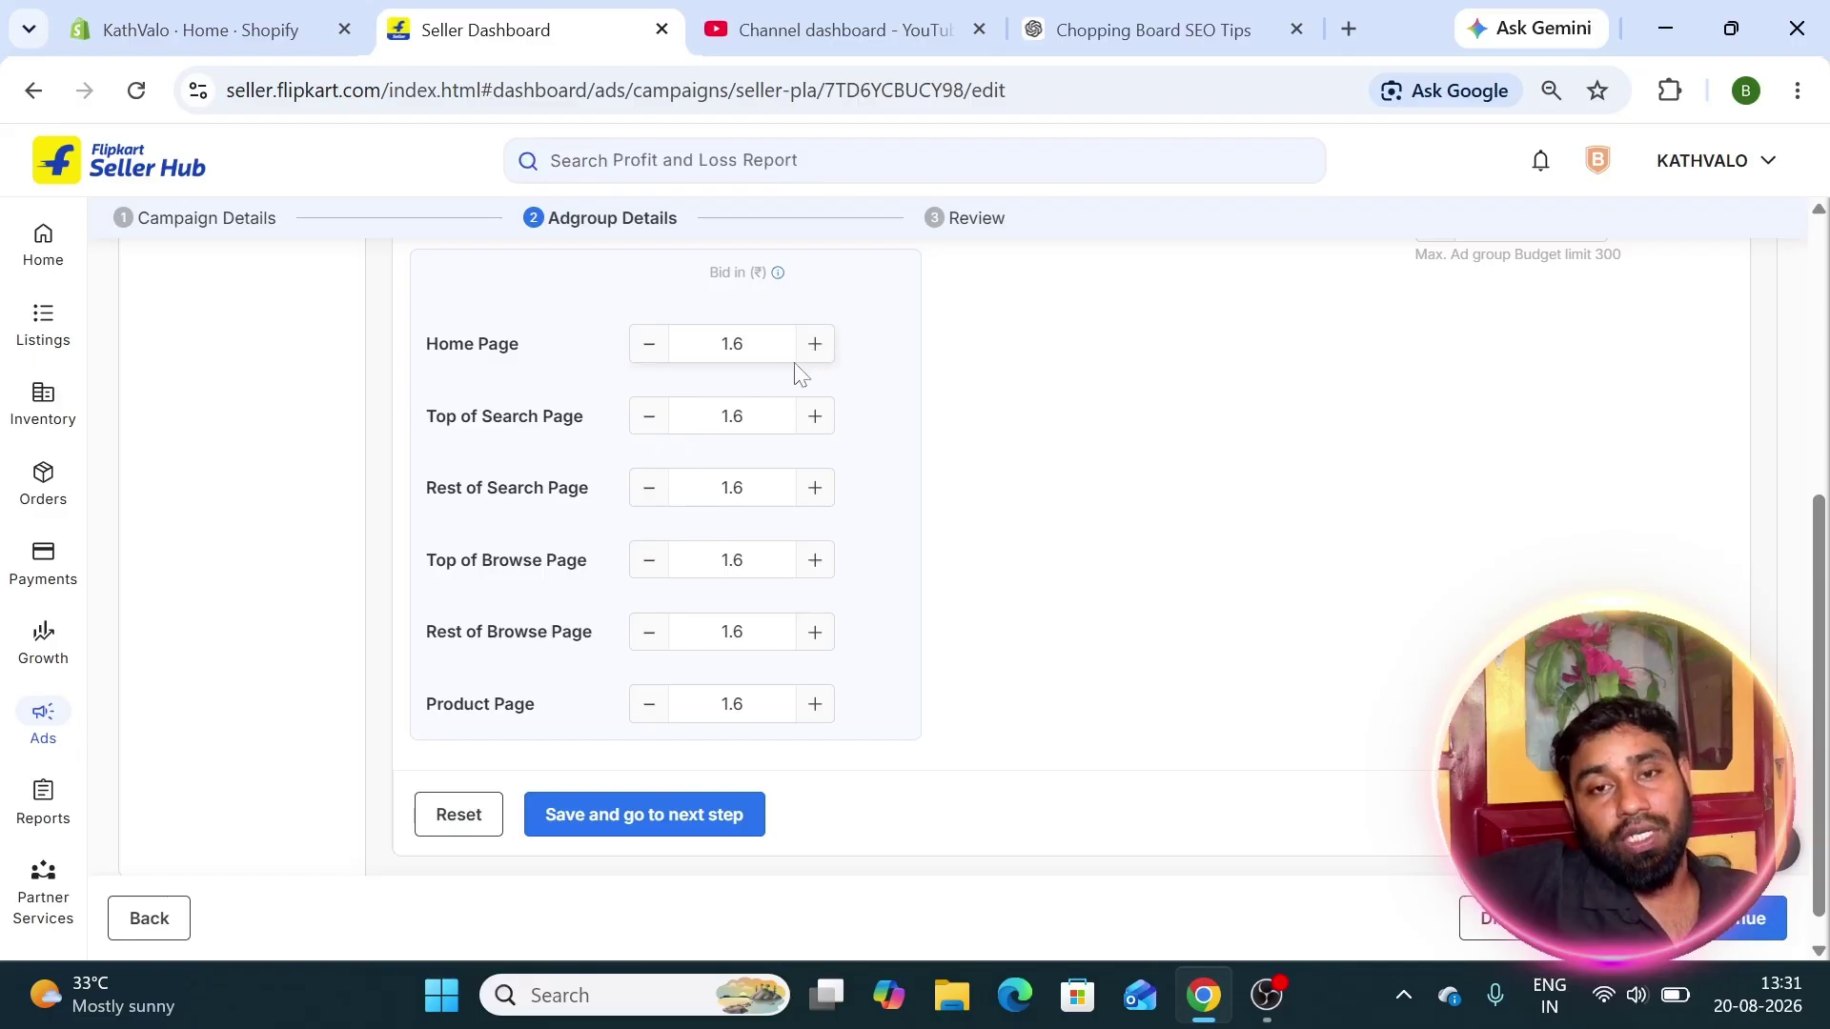
{"action": "mouse_move", "coordinate": [482, 419]}
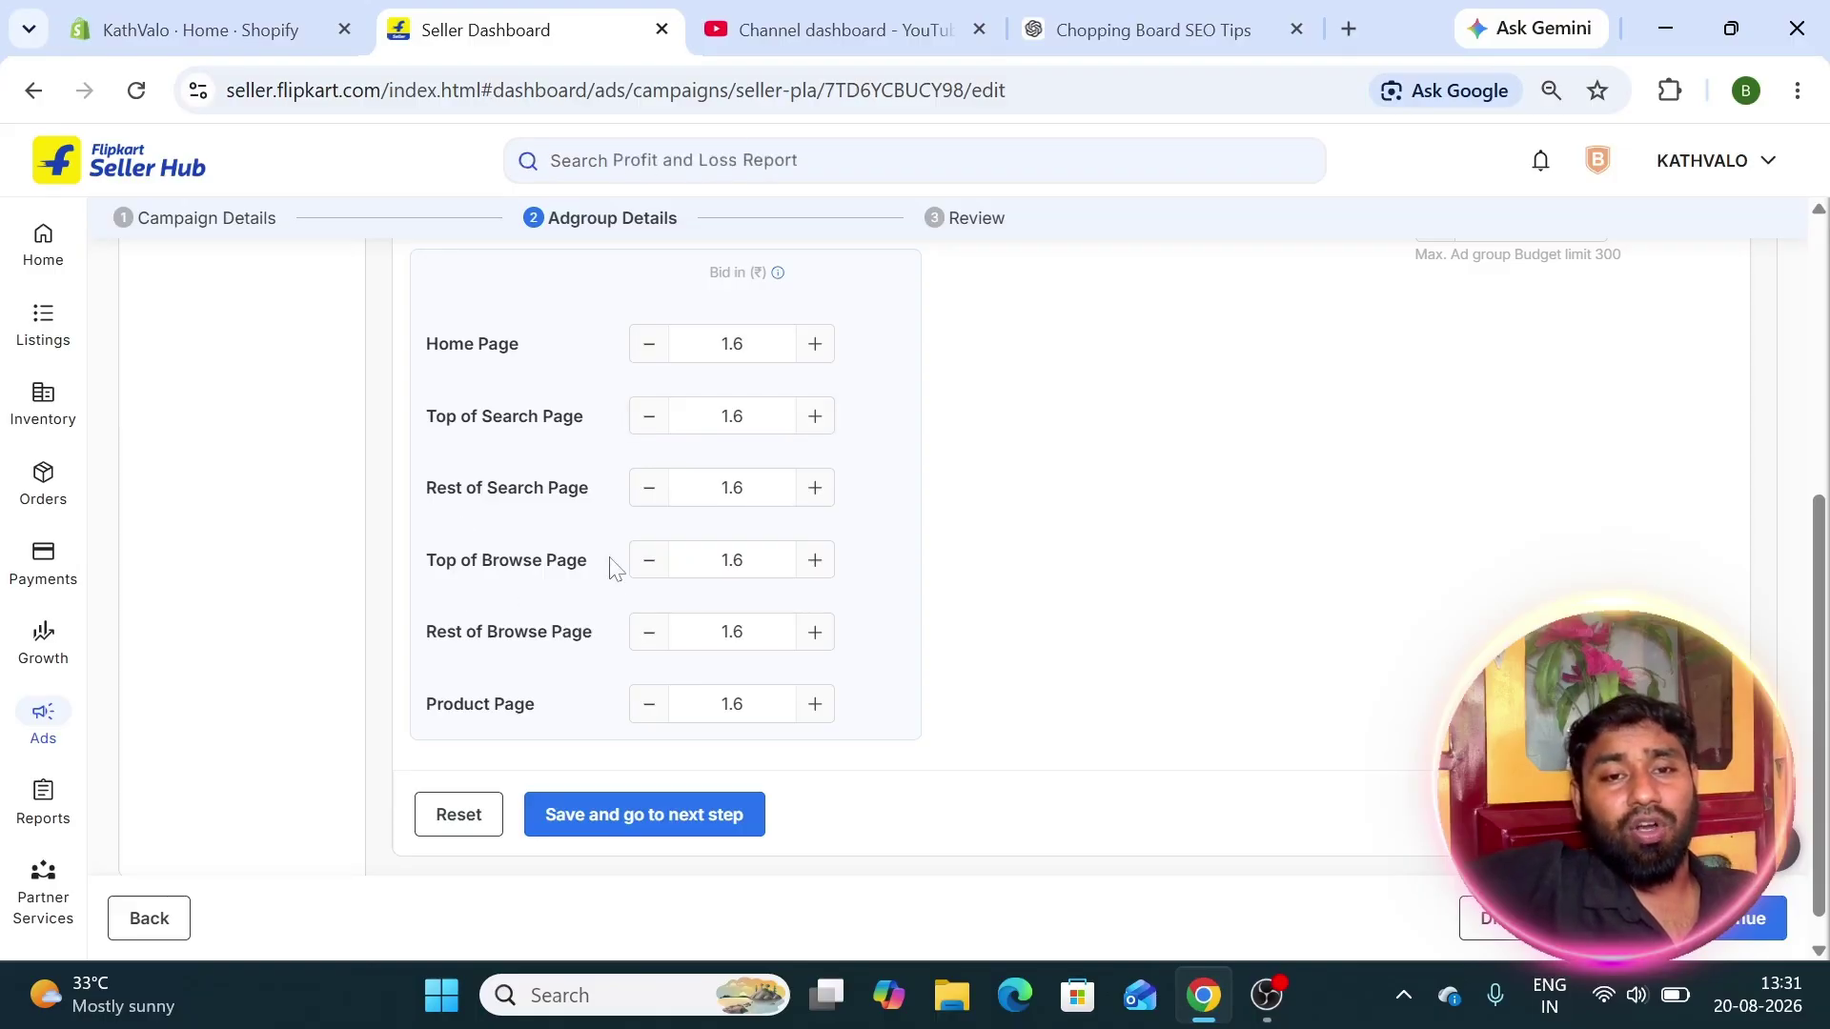
{"action": "scroll", "coordinate": [581, 642], "scroll_direction": "down", "scroll_amount": 1}
{"action": "scroll", "coordinate": [641, 654], "scroll_direction": "up", "scroll_amount": 2}
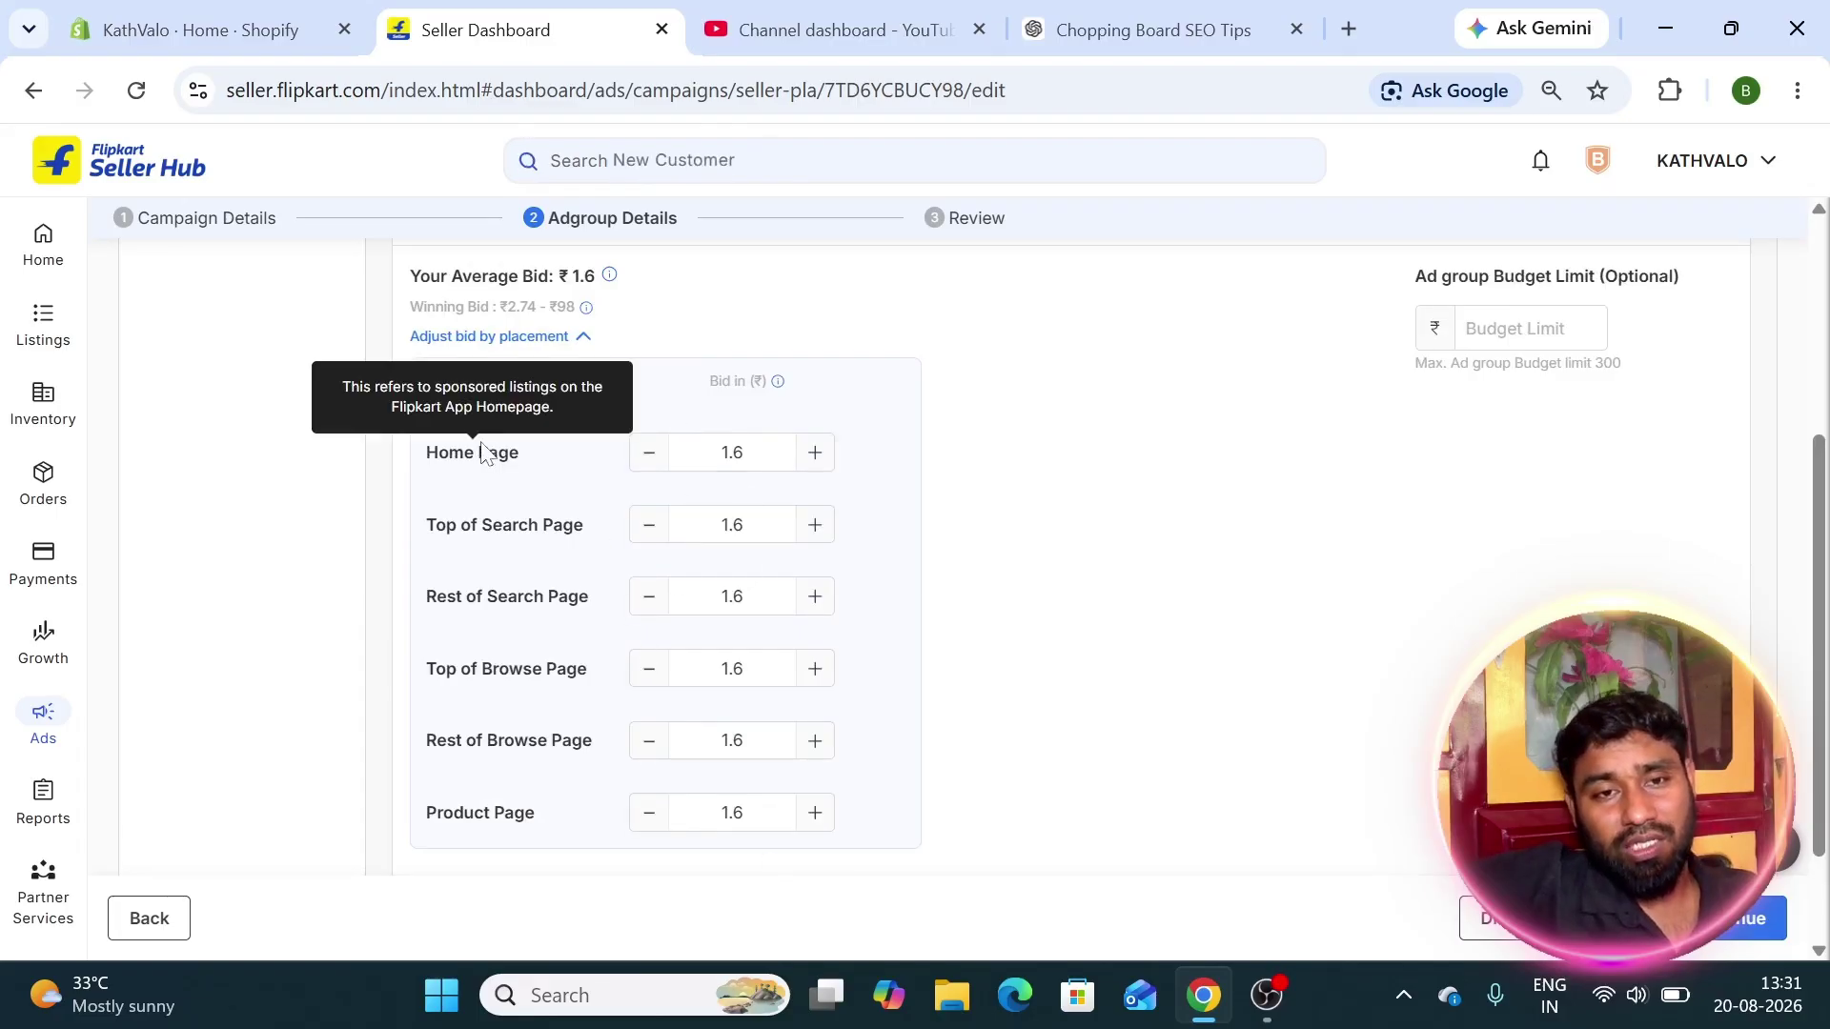
{"action": "left_click_drag", "start_coordinate": [439, 454], "coordinate": [510, 455]}
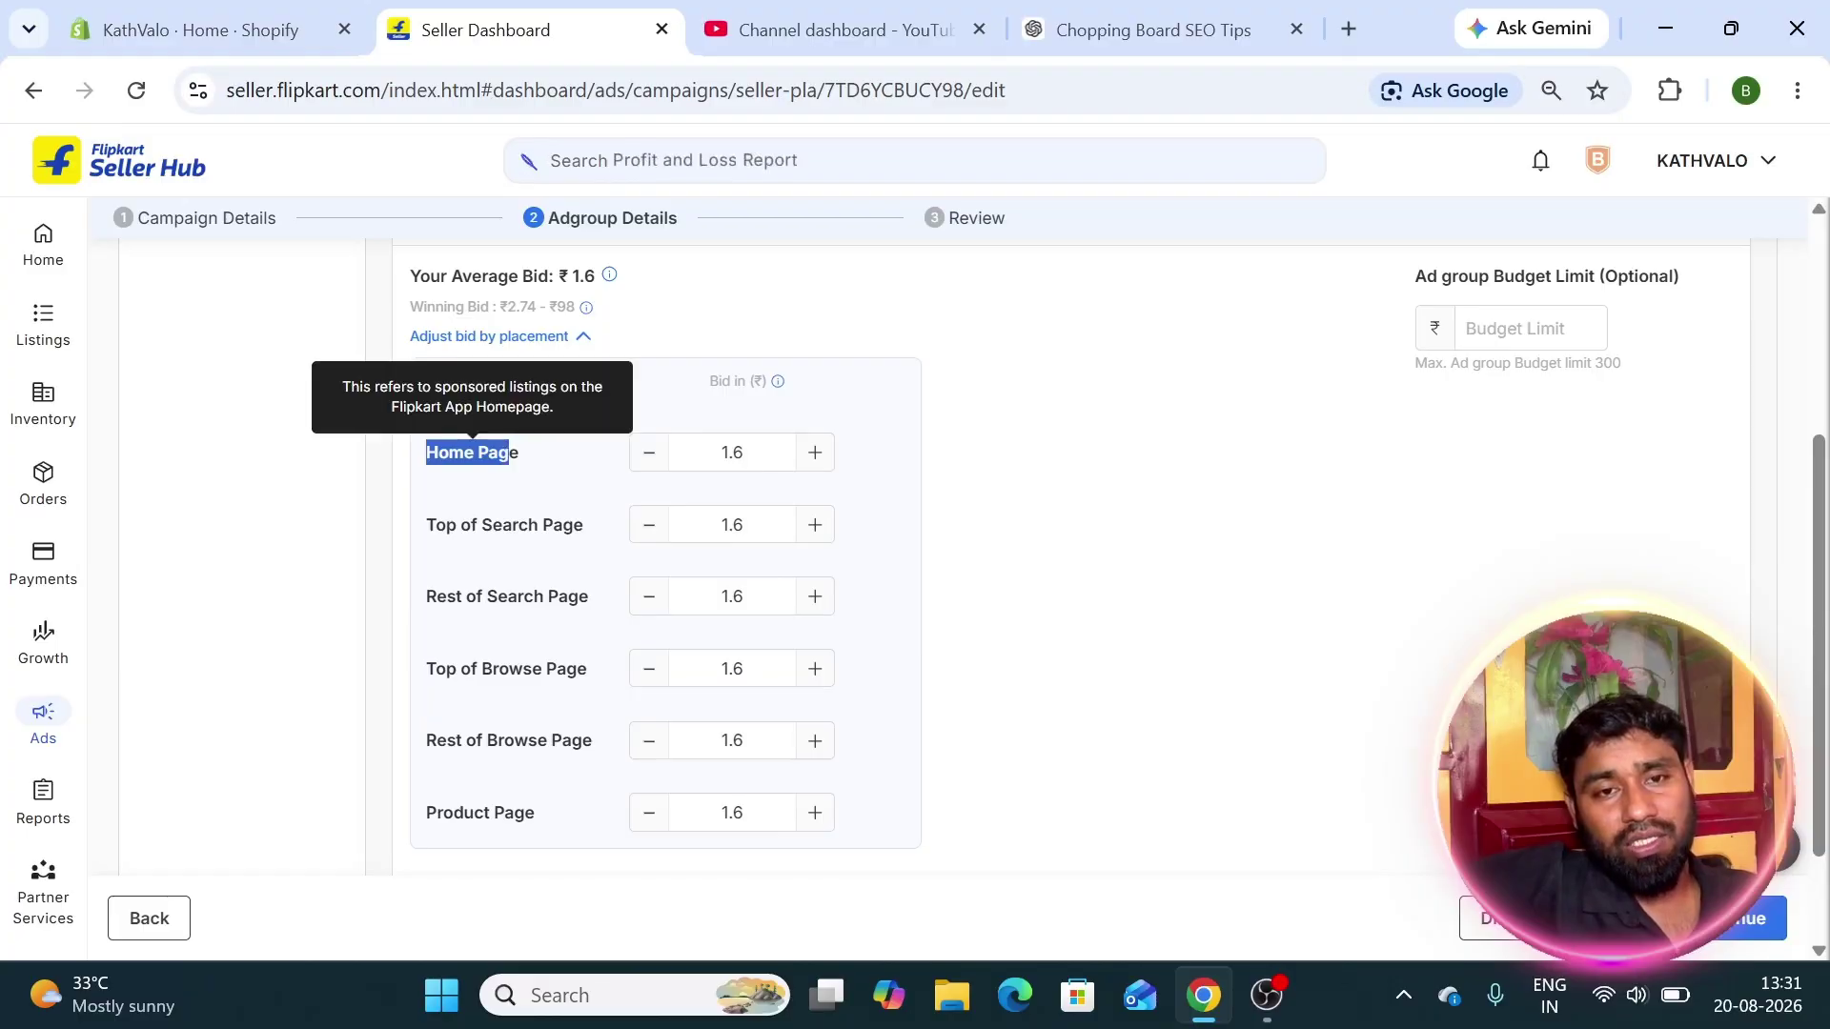
{"action": "left_click", "coordinate": [567, 411]}
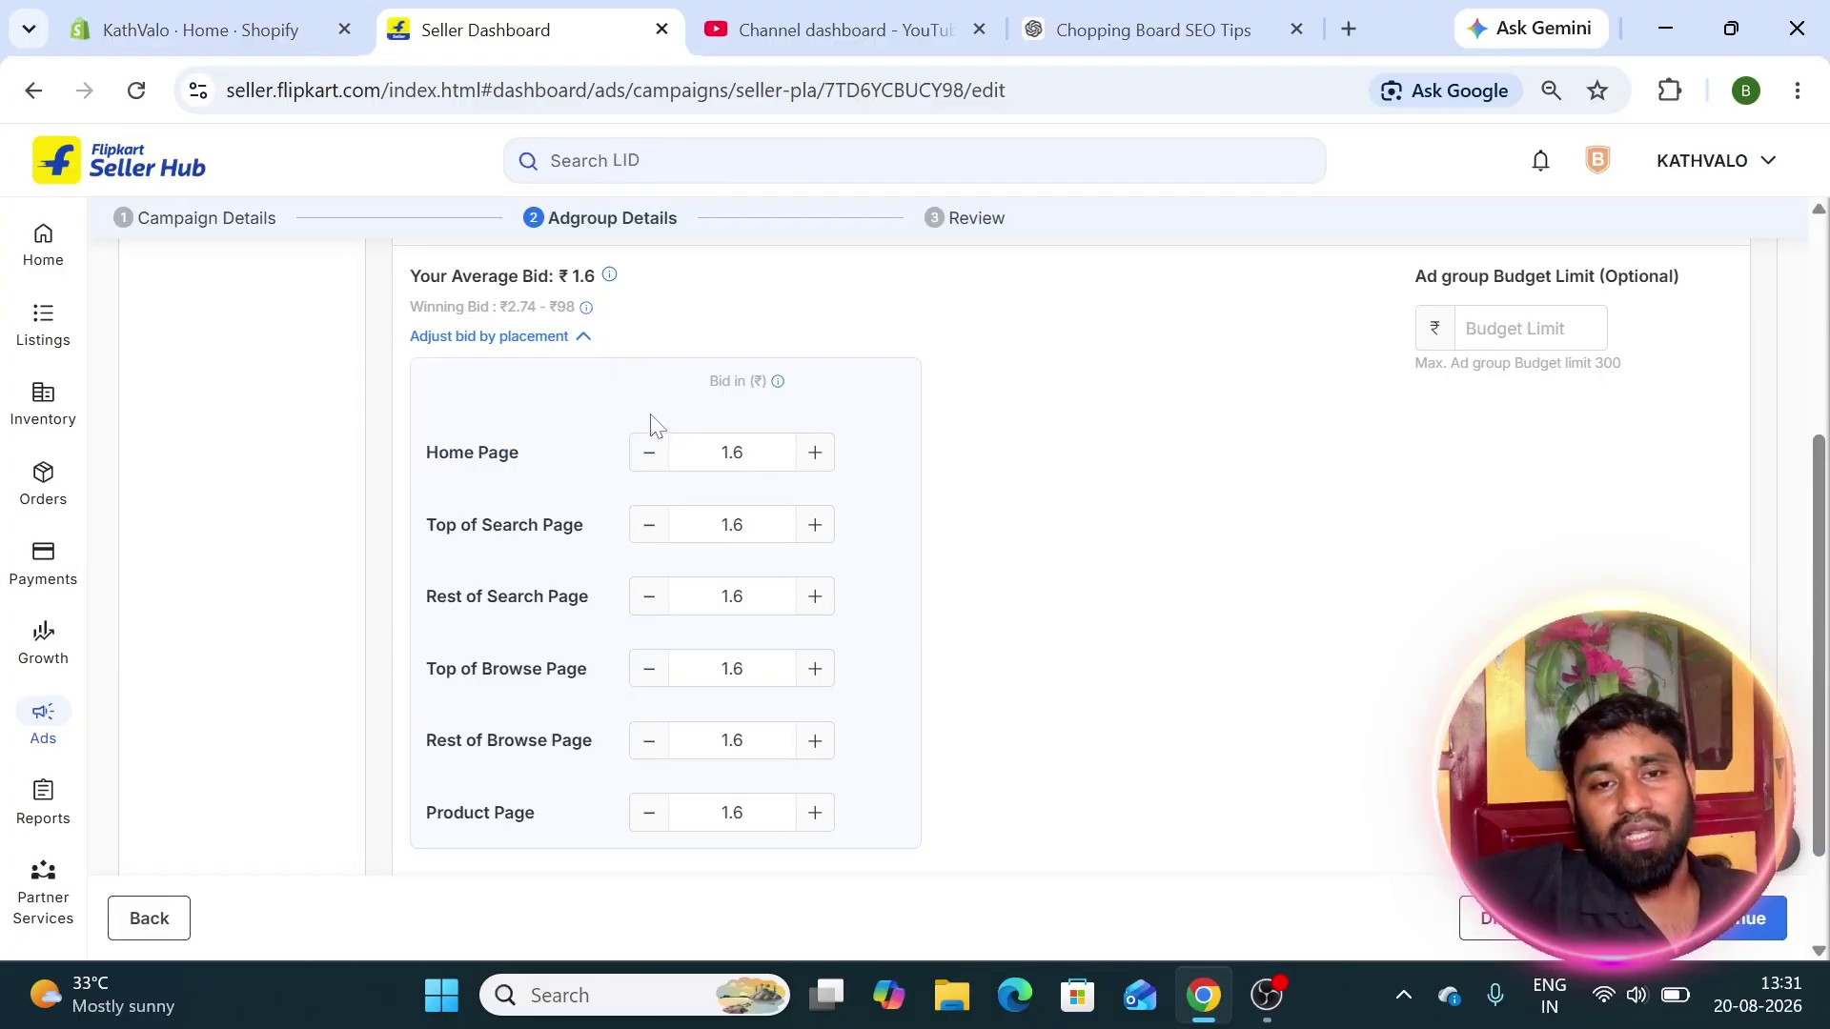
{"action": "scroll", "coordinate": [558, 515], "scroll_direction": "down", "scroll_amount": 2}
{"action": "mouse_move", "coordinate": [508, 474]}
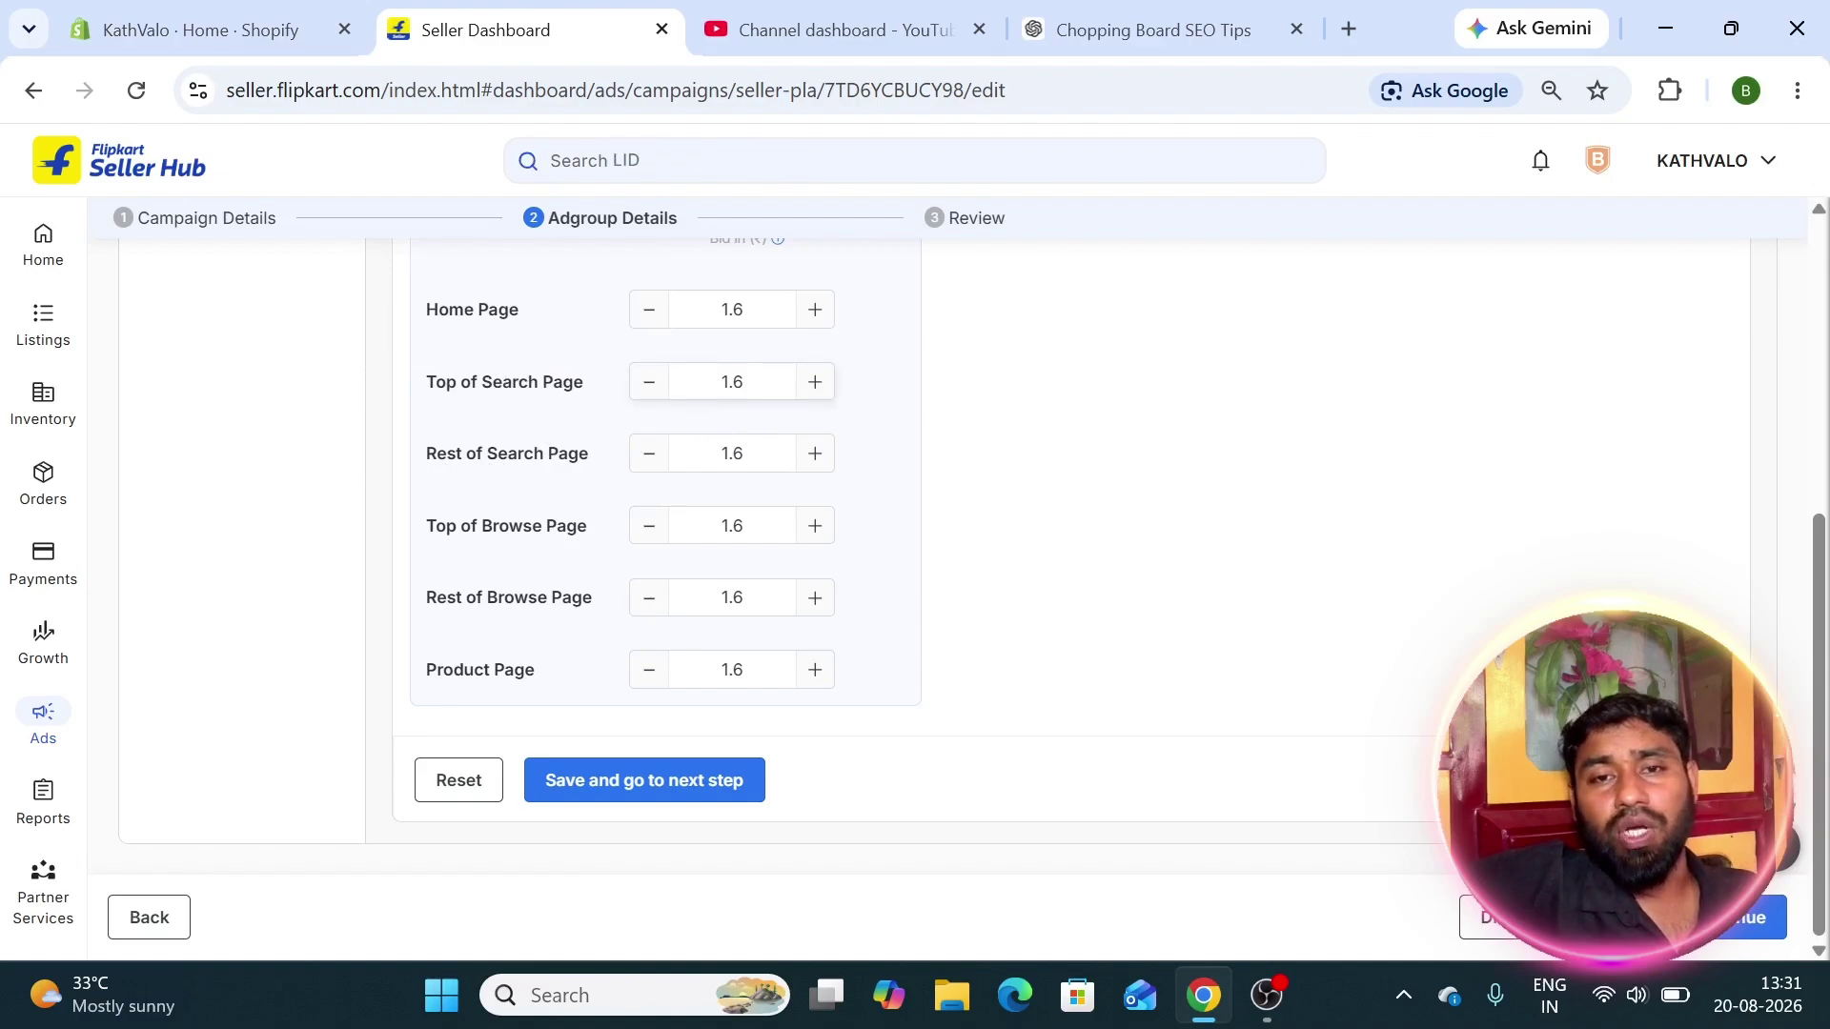
{"action": "scroll", "coordinate": [749, 422], "scroll_direction": "up", "scroll_amount": 2}
{"action": "scroll", "coordinate": [752, 429], "scroll_direction": "down", "scroll_amount": 2}
{"action": "scroll", "coordinate": [684, 456], "scroll_direction": "up", "scroll_amount": 5}
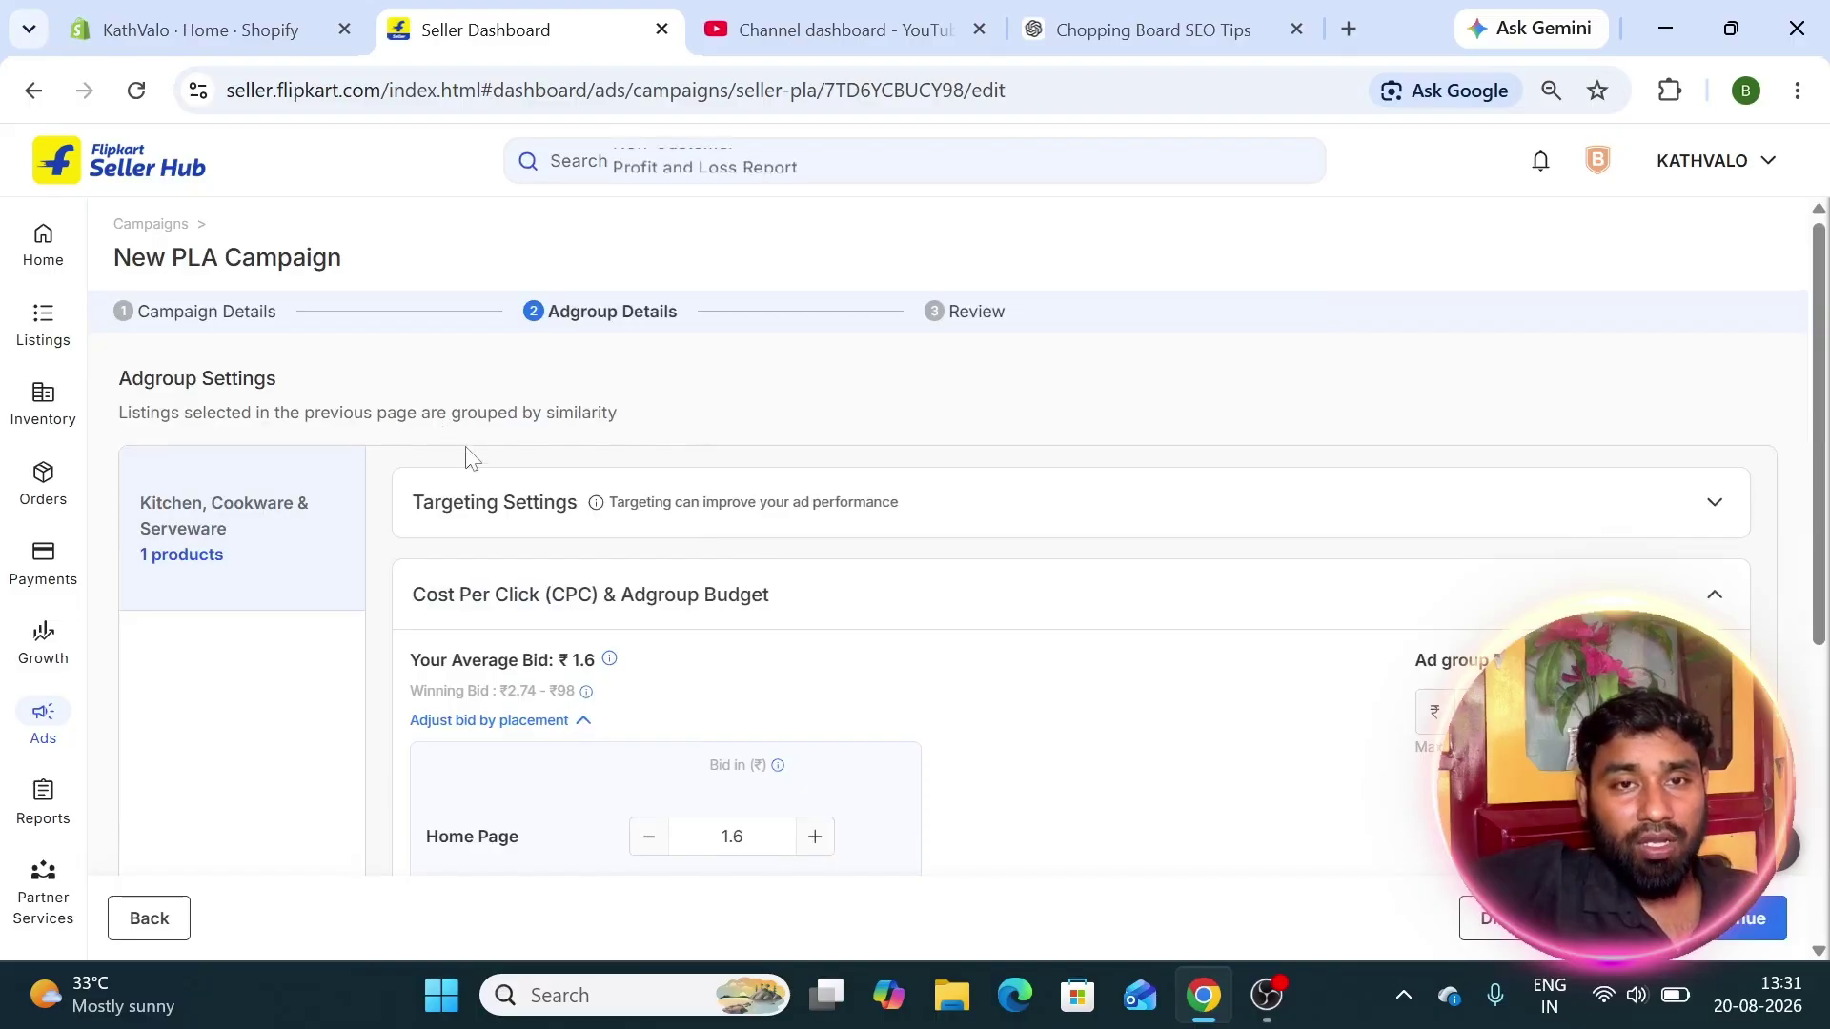
{"action": "scroll", "coordinate": [572, 452], "scroll_direction": "down", "scroll_amount": 2}
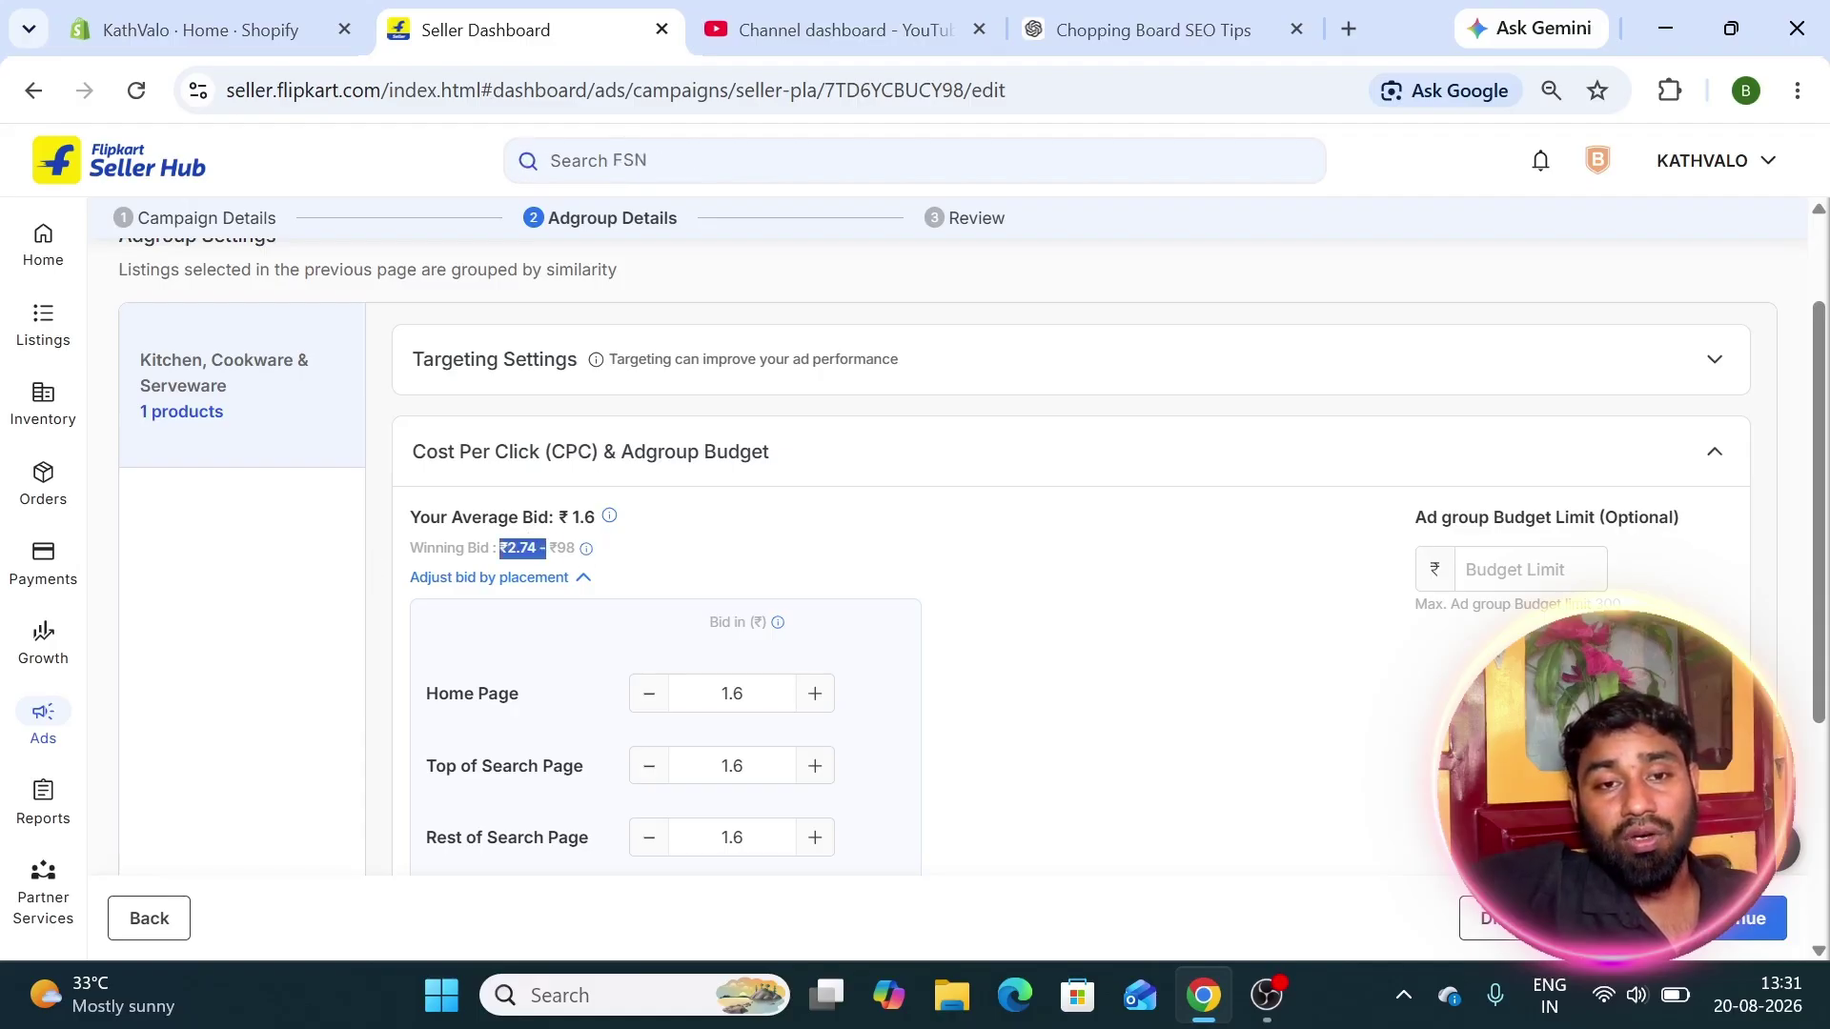
Compare the adgroup's winning bid range with the bids from Home Page down to Product Page.
{"action": "mouse_move", "coordinate": [588, 547]}
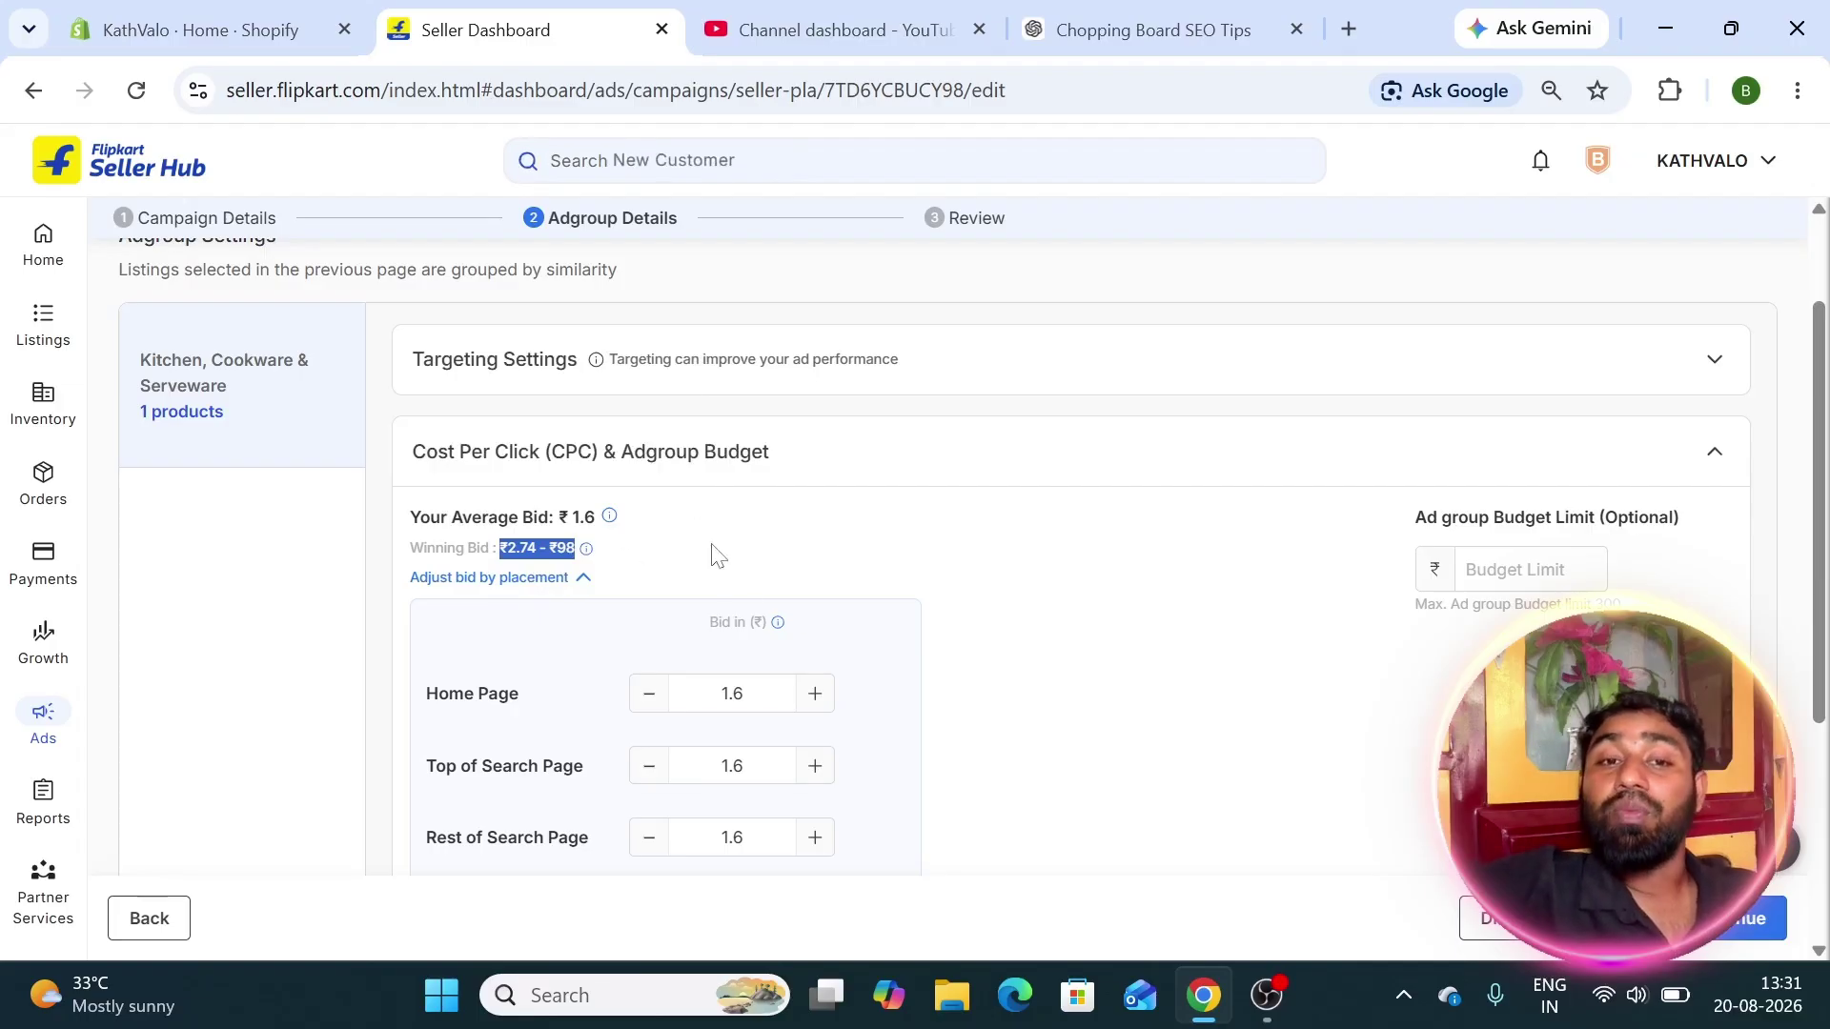
{"action": "left_click", "coordinate": [640, 561]}
{"action": "left_click_drag", "start_coordinate": [498, 548], "coordinate": [577, 561]}
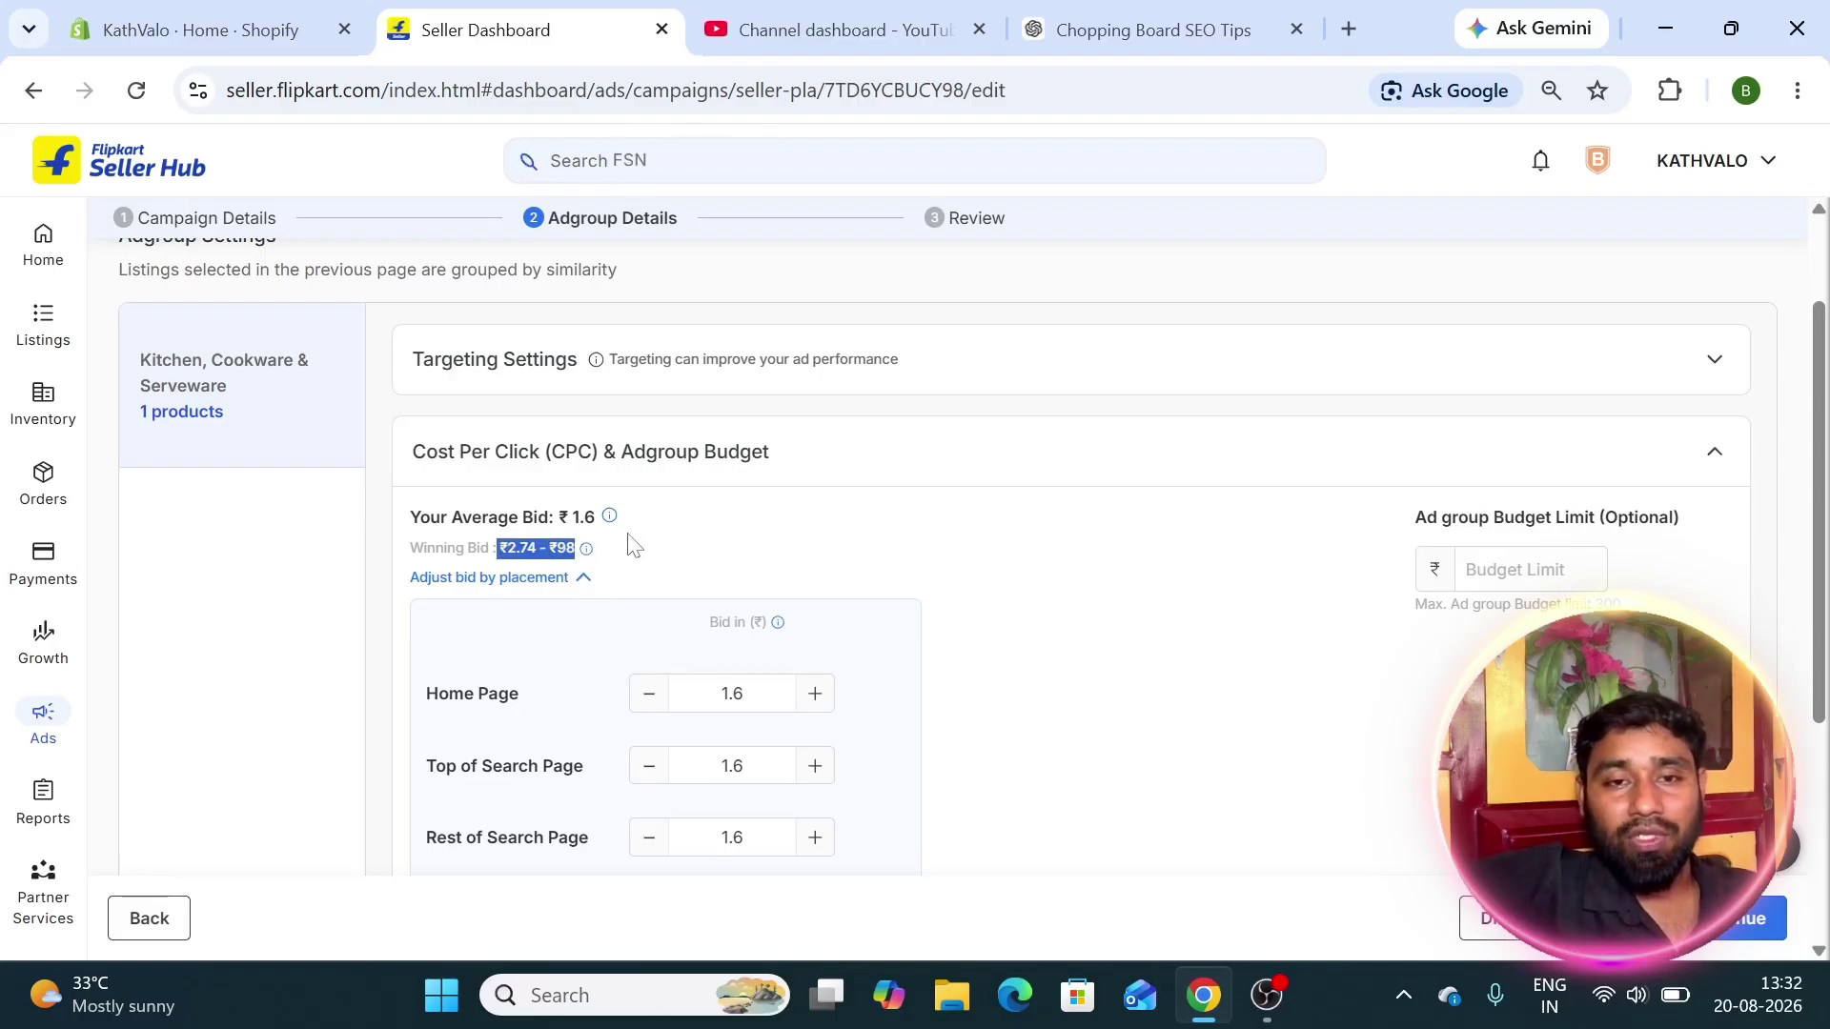
{"action": "scroll", "coordinate": [505, 514], "scroll_direction": "down", "scroll_amount": 2}
{"action": "scroll", "coordinate": [734, 457], "scroll_direction": "down", "scroll_amount": 2}
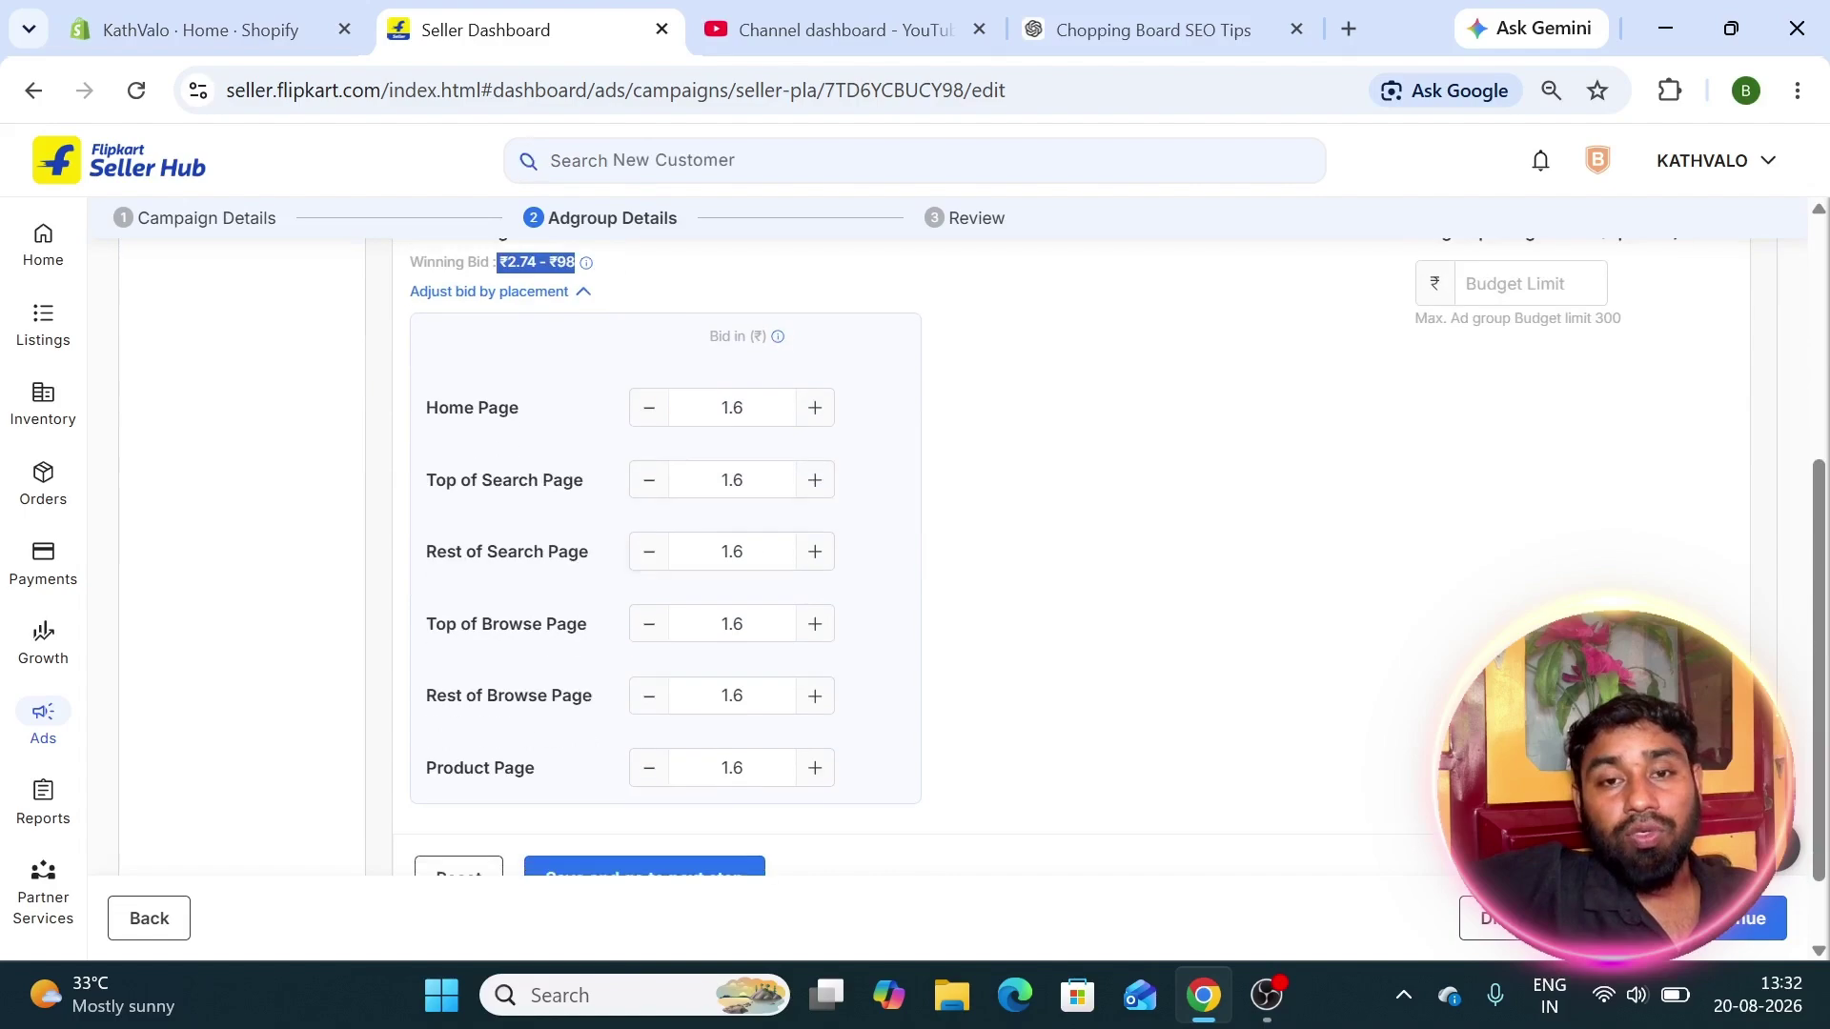
{"action": "scroll", "coordinate": [745, 448], "scroll_direction": "down", "scroll_amount": 1}
{"action": "scroll", "coordinate": [732, 525], "scroll_direction": "up", "scroll_amount": 2}
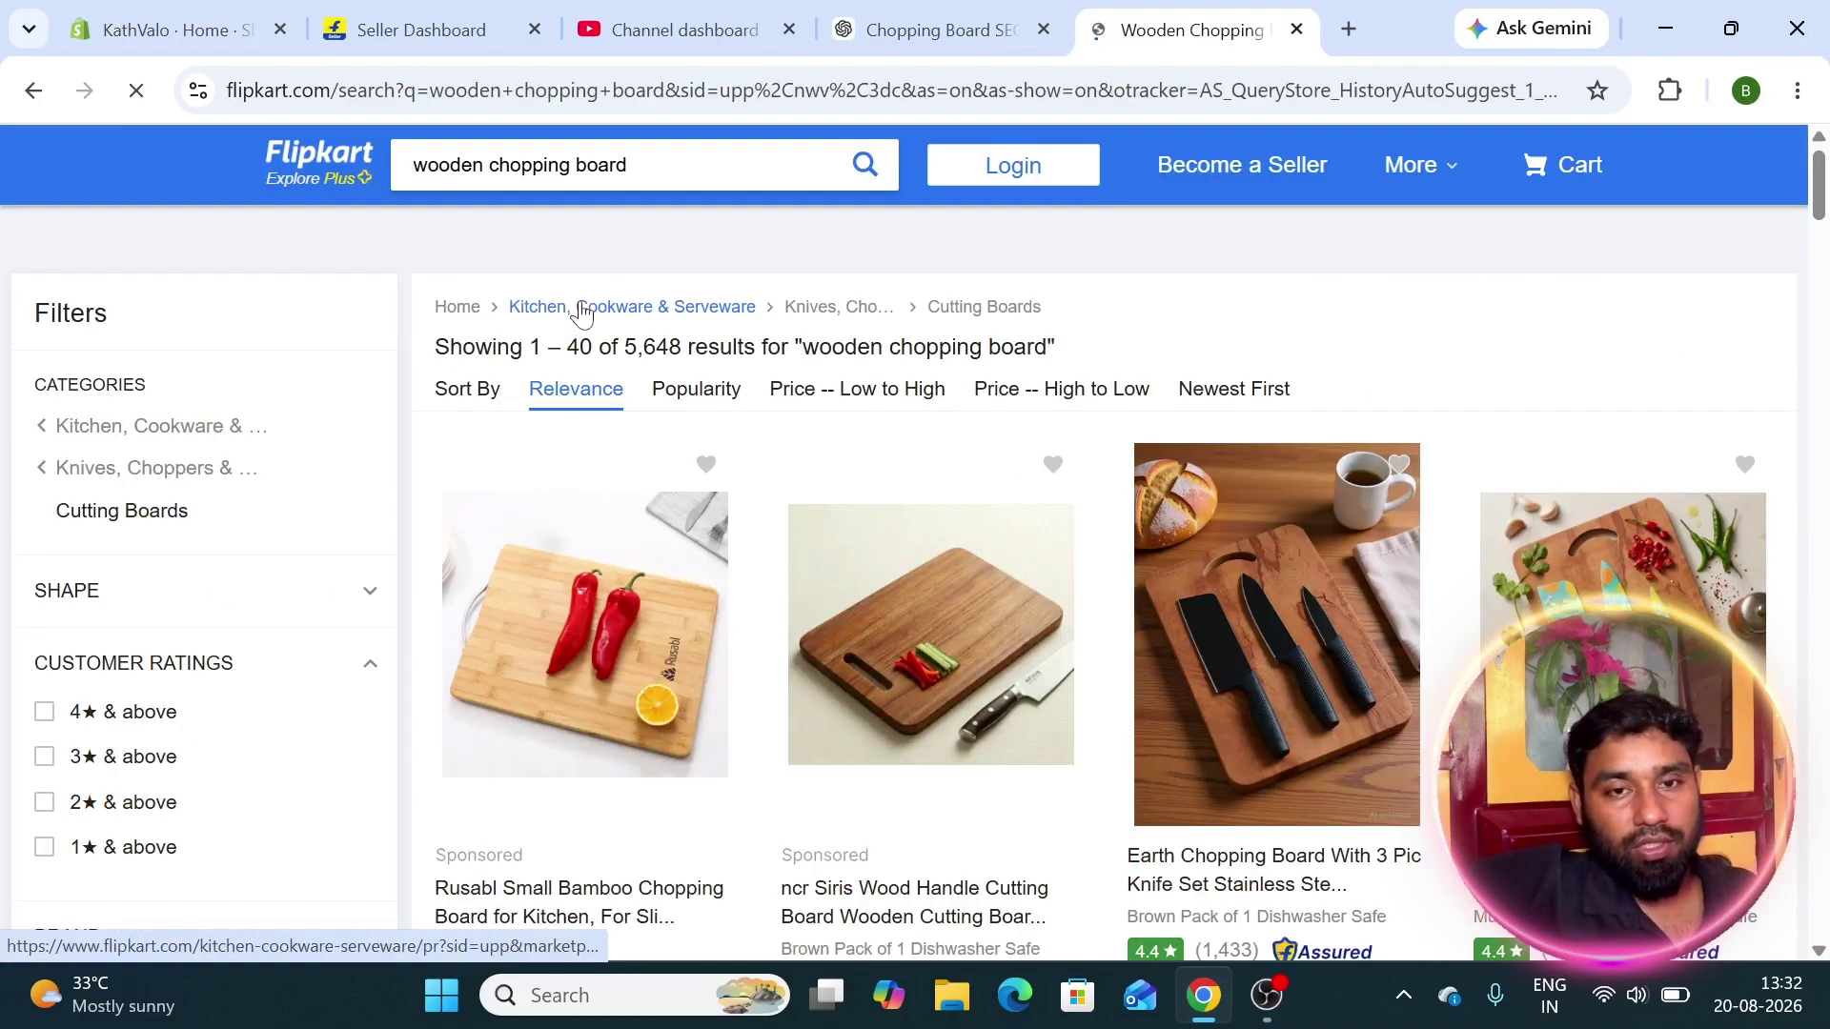
Examine where sponsored listings are placed throughout the Flipkart shopping results for "wooden chopping board", from the first row downwards.
{"action": "scroll", "coordinate": [666, 490], "scroll_direction": "down", "scroll_amount": 3}
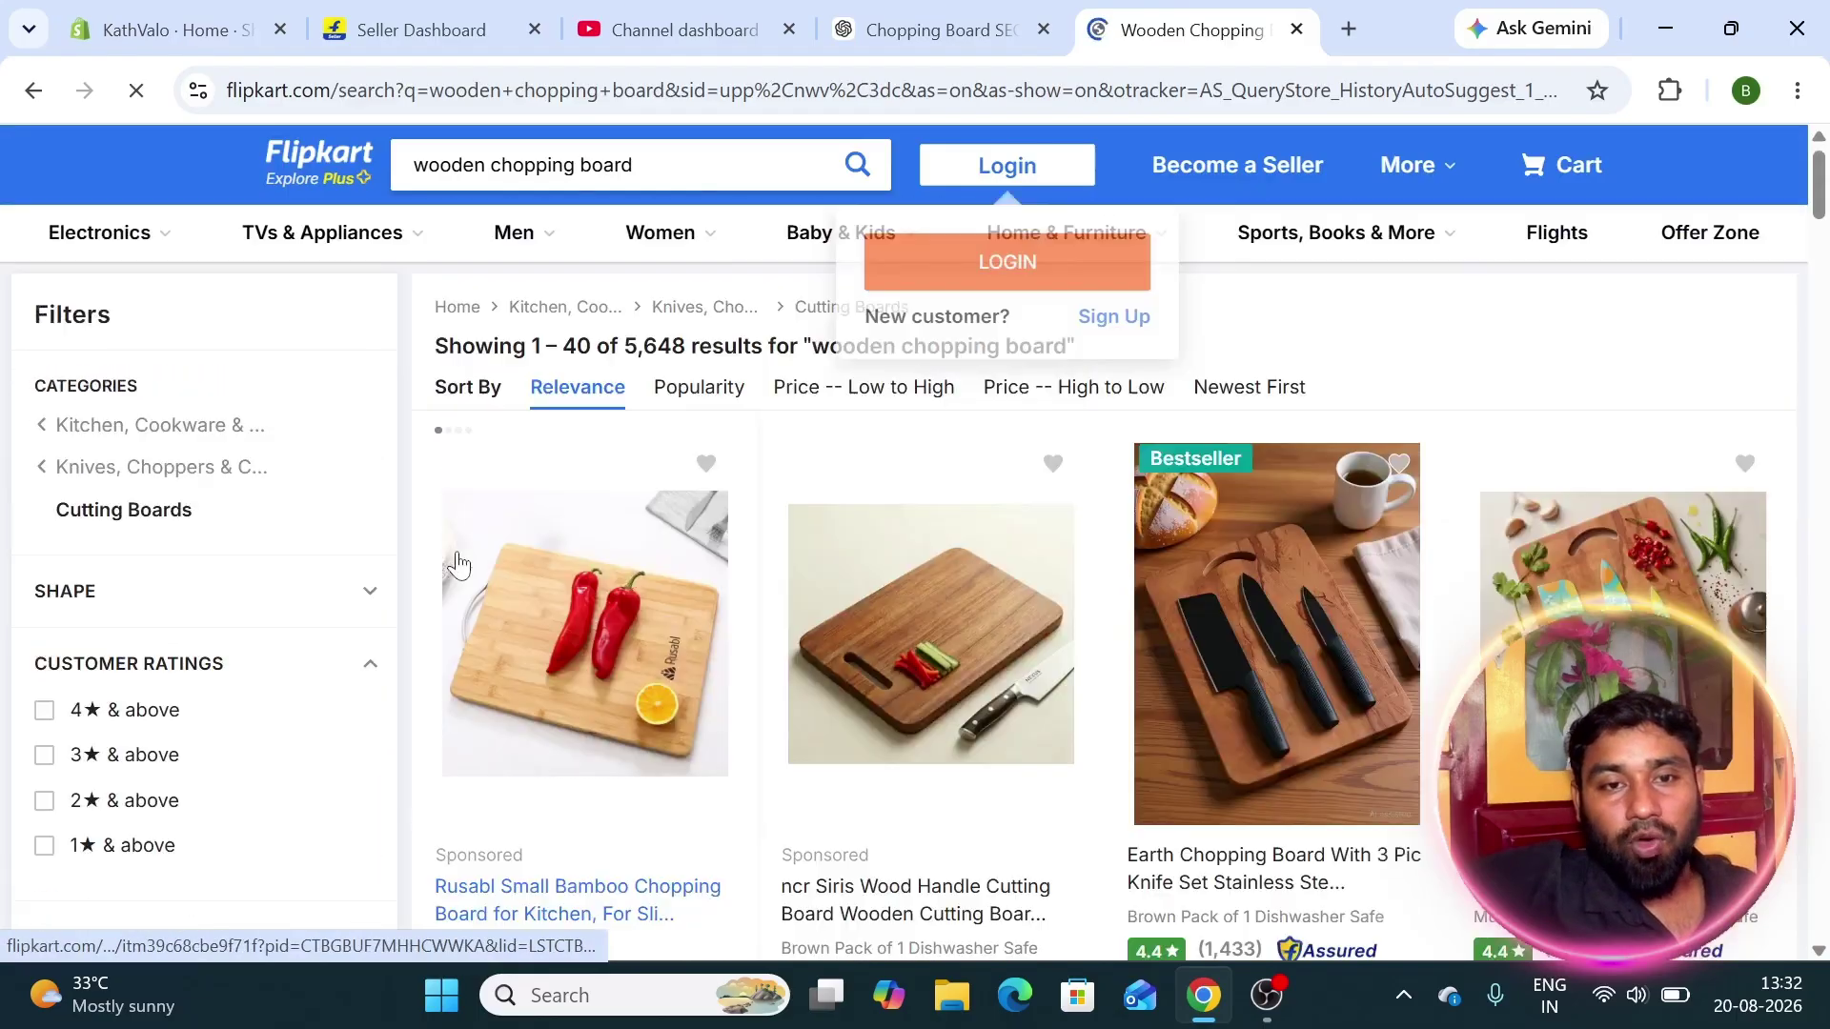
{"action": "scroll", "coordinate": [443, 386], "scroll_direction": "down", "scroll_amount": 6}
{"action": "left_click_drag", "start_coordinate": [438, 404], "coordinate": [578, 410]}
{"action": "left_click", "coordinate": [468, 365]}
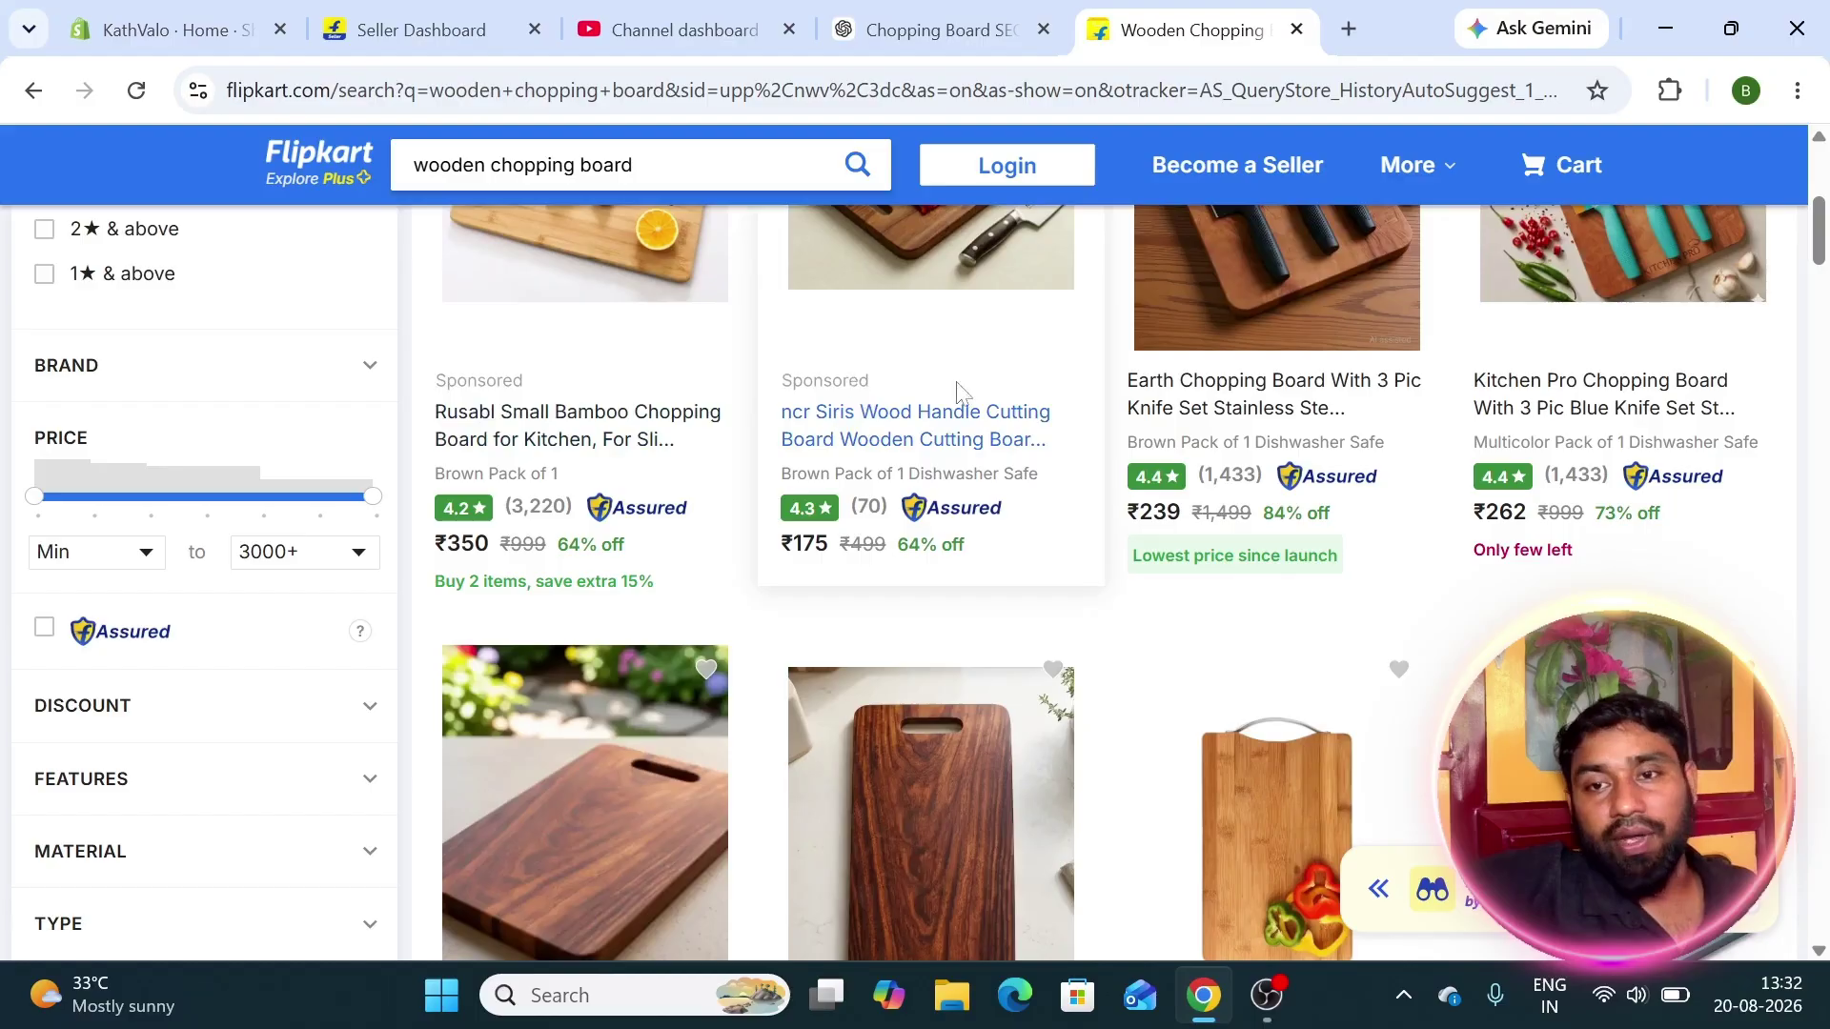
{"action": "scroll", "coordinate": [967, 394], "scroll_direction": "up", "scroll_amount": 3}
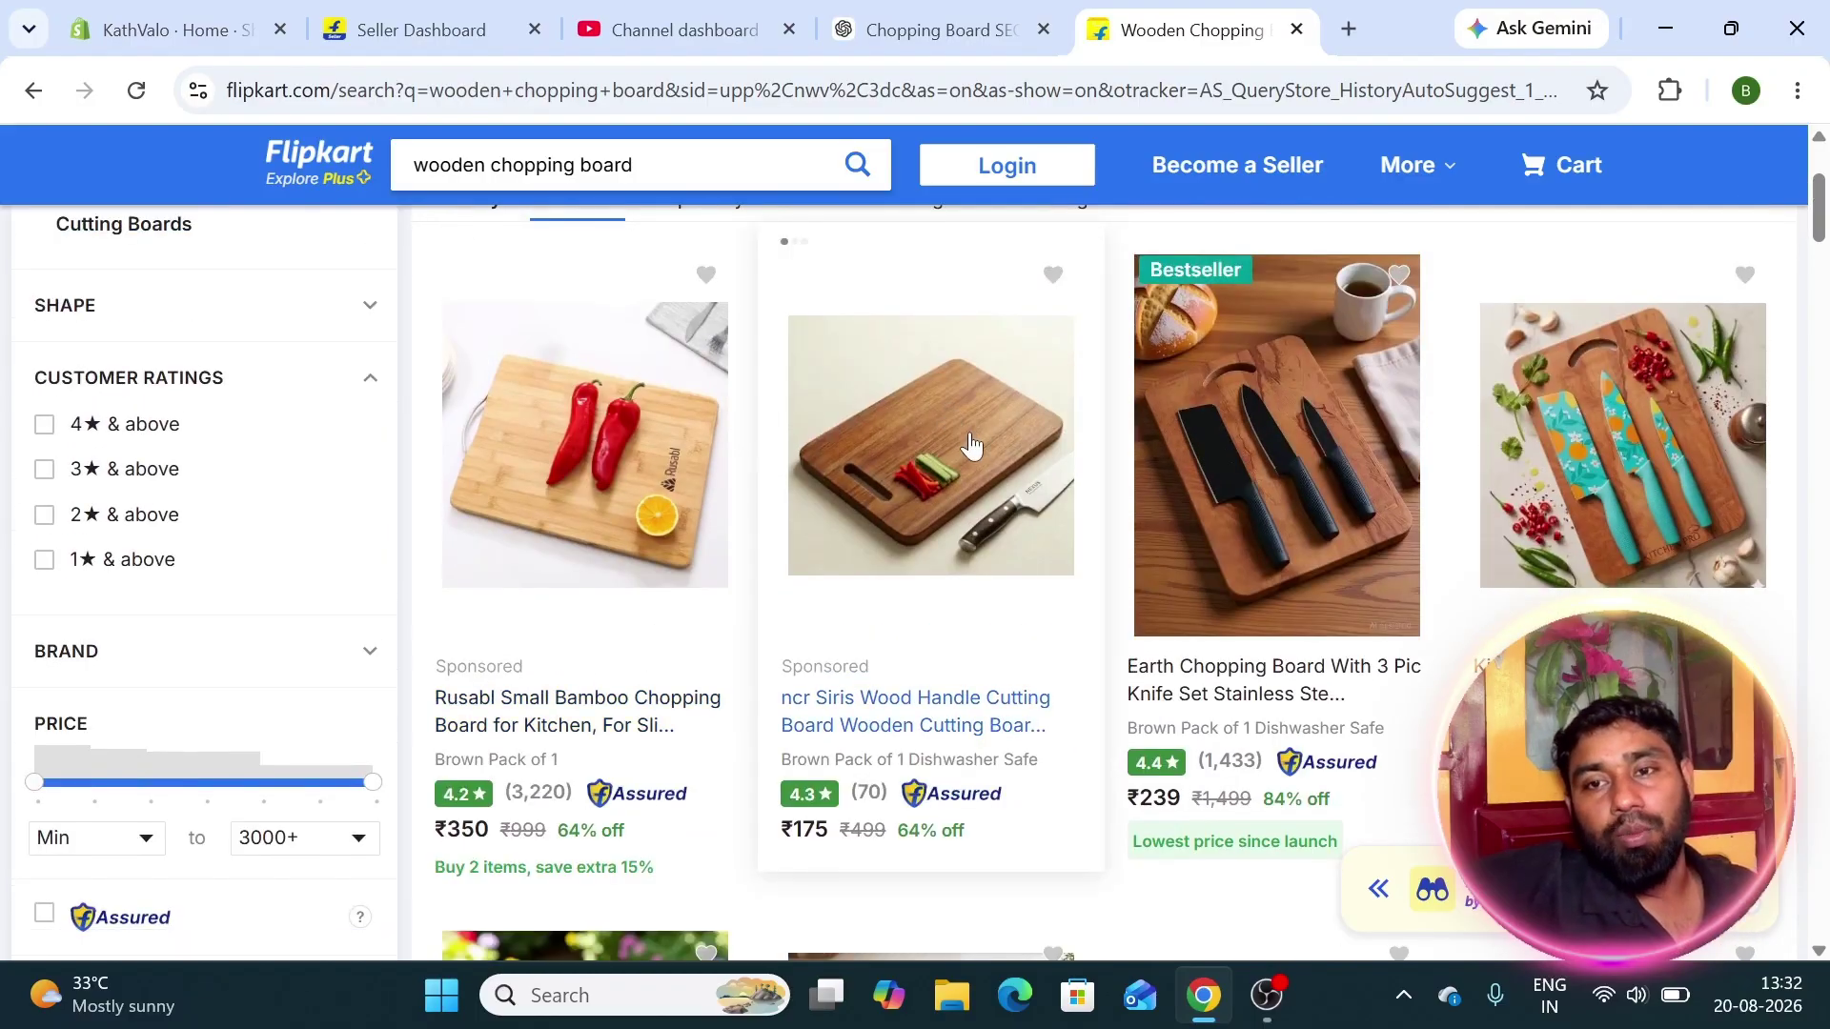
{"action": "scroll", "coordinate": [953, 443], "scroll_direction": "down", "scroll_amount": 3}
{"action": "scroll", "coordinate": [1049, 457], "scroll_direction": "up", "scroll_amount": 2}
{"action": "scroll", "coordinate": [1732, 455], "scroll_direction": "up", "scroll_amount": 2}
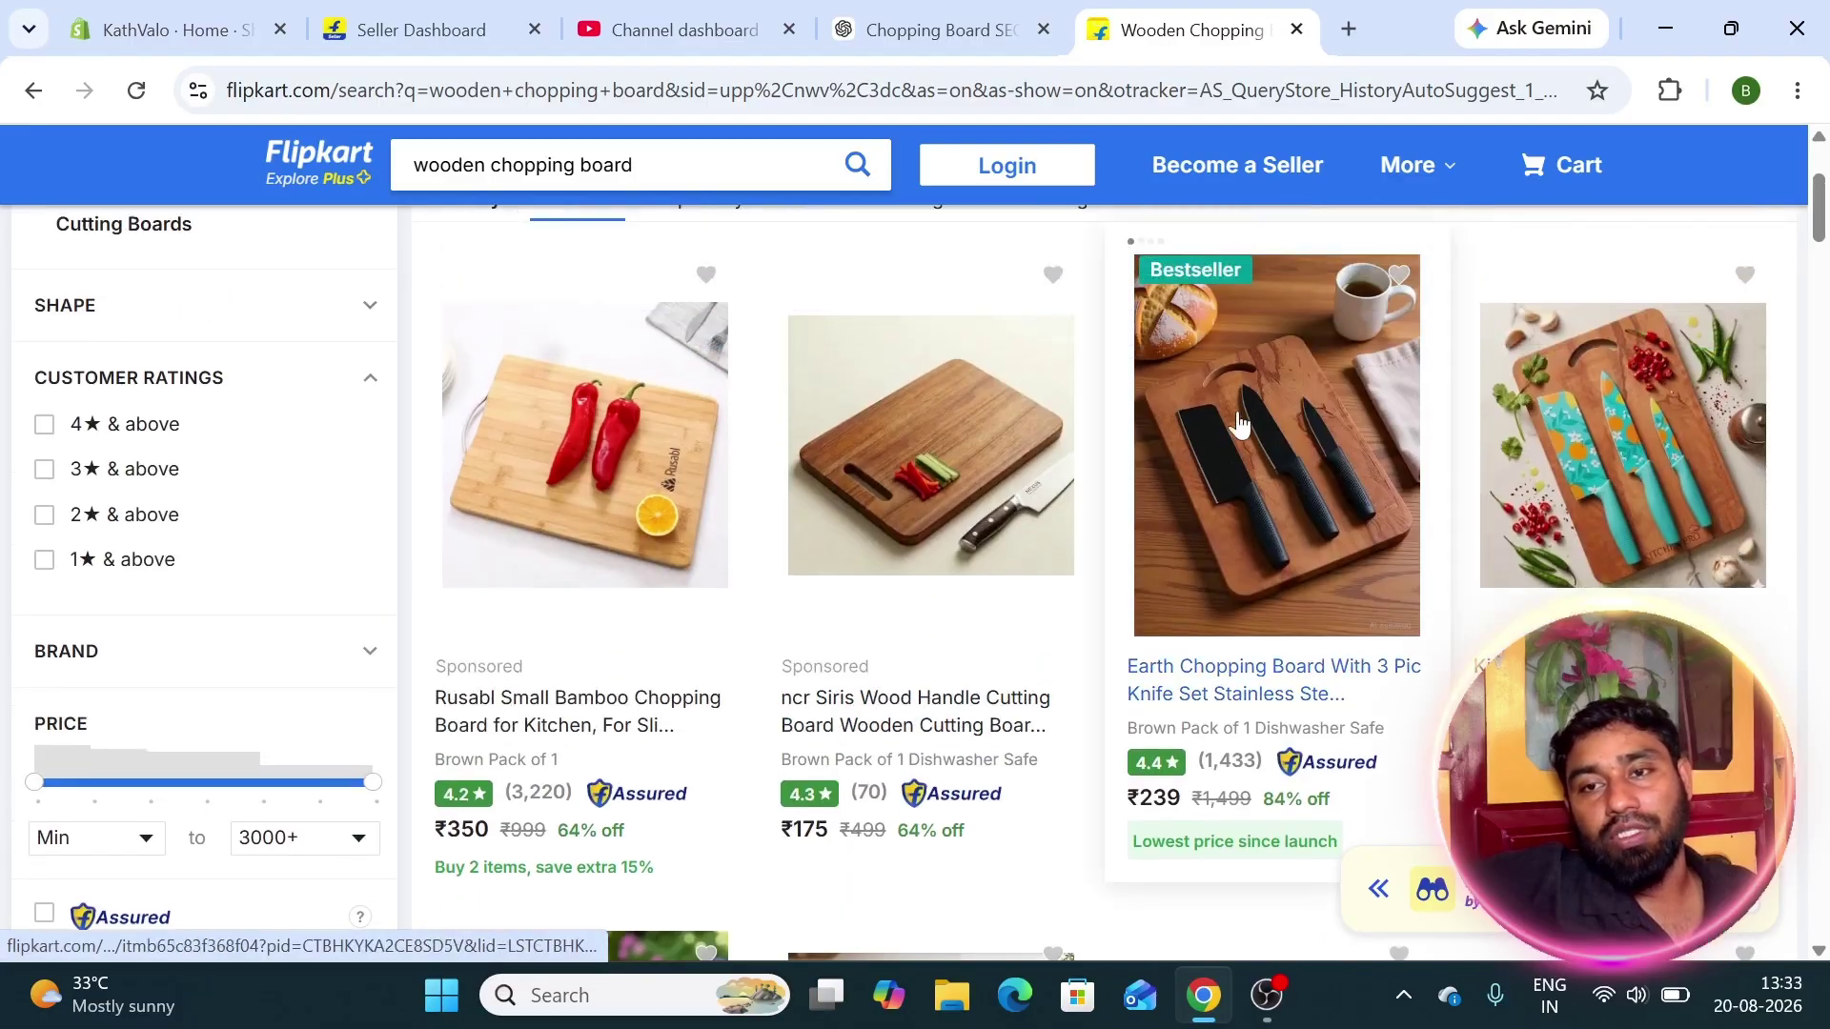
{"action": "scroll", "coordinate": [1263, 362], "scroll_direction": "down", "scroll_amount": 6}
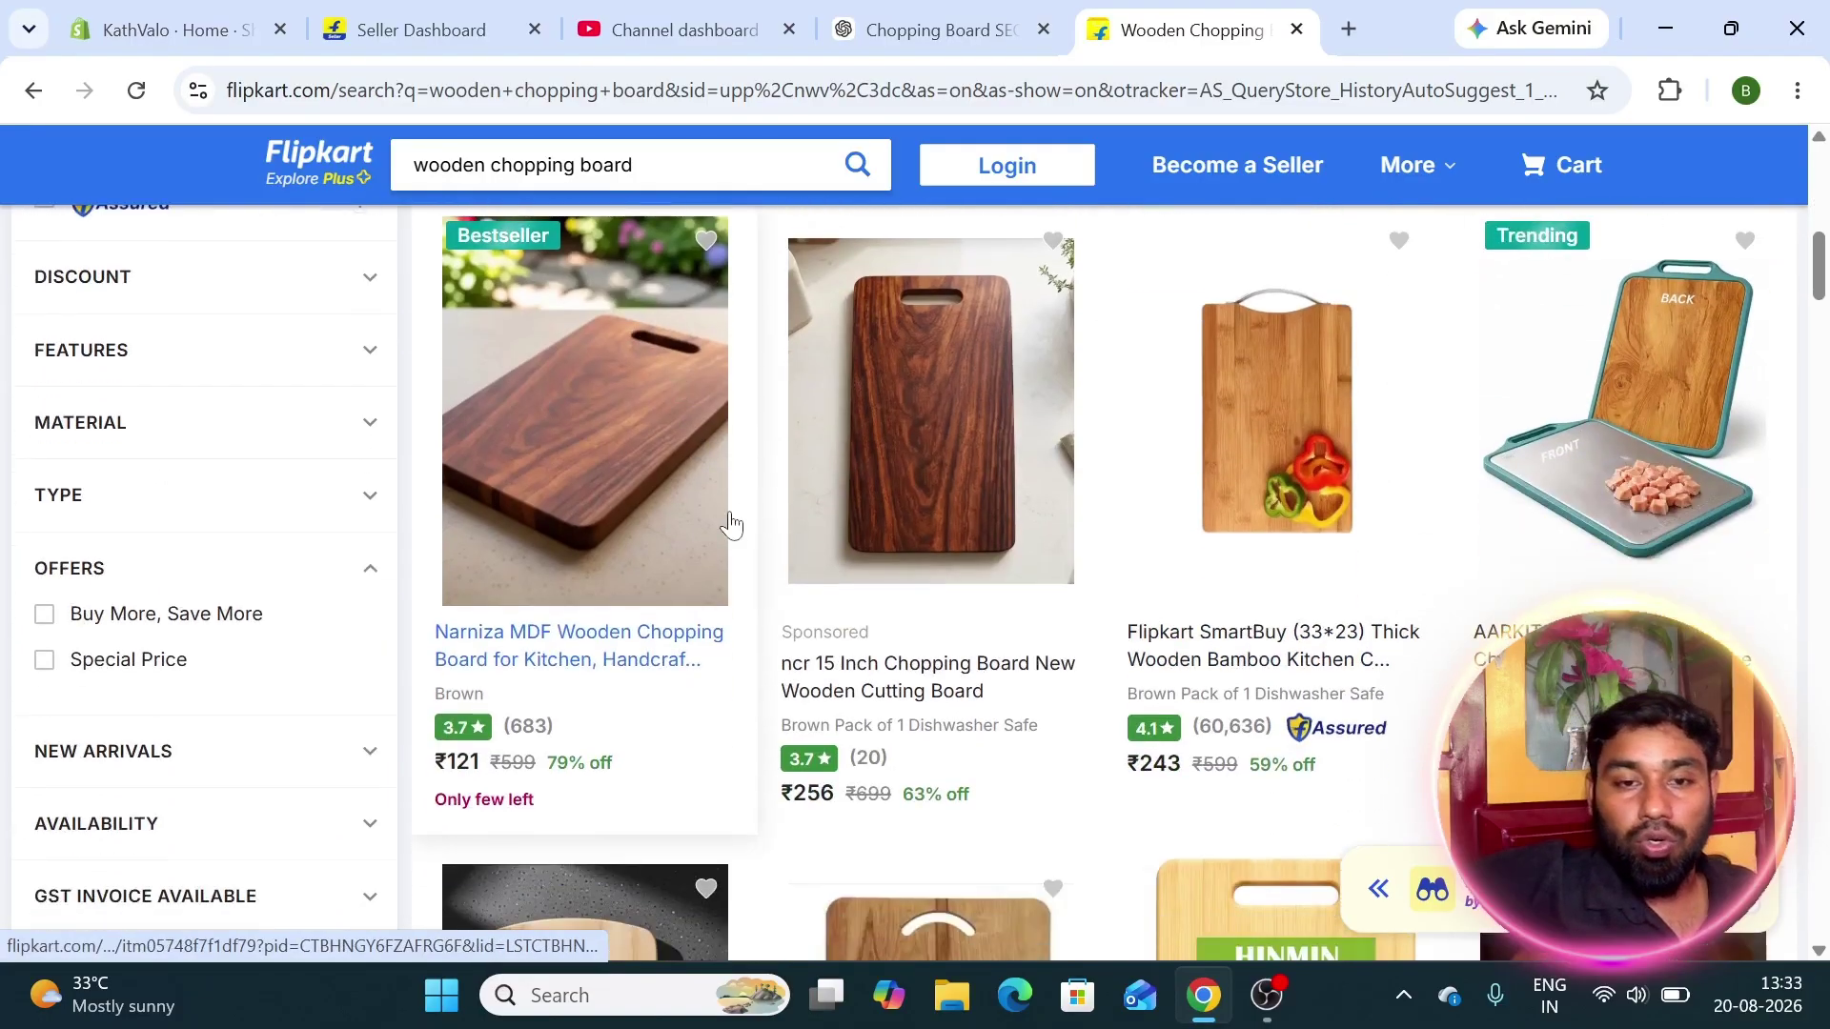
{"action": "scroll", "coordinate": [1013, 545], "scroll_direction": "up", "scroll_amount": 6}
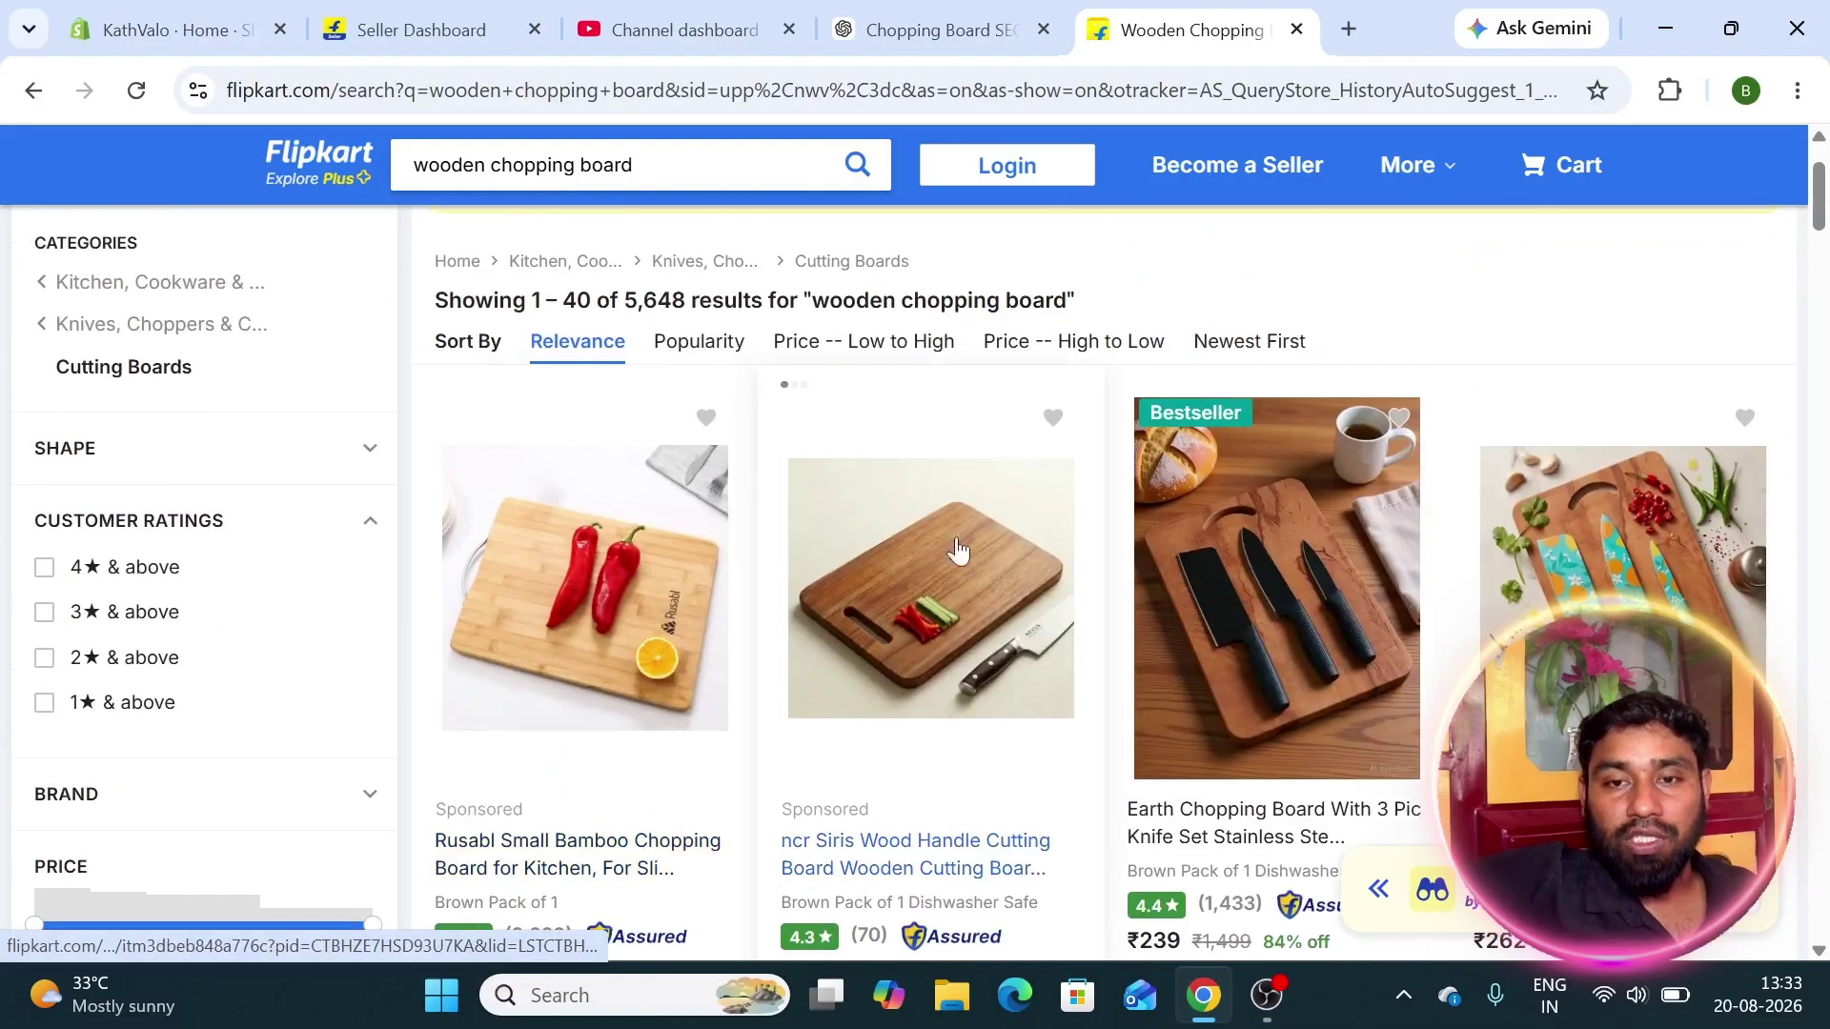
{"action": "scroll", "coordinate": [1034, 582], "scroll_direction": "down", "scroll_amount": 6}
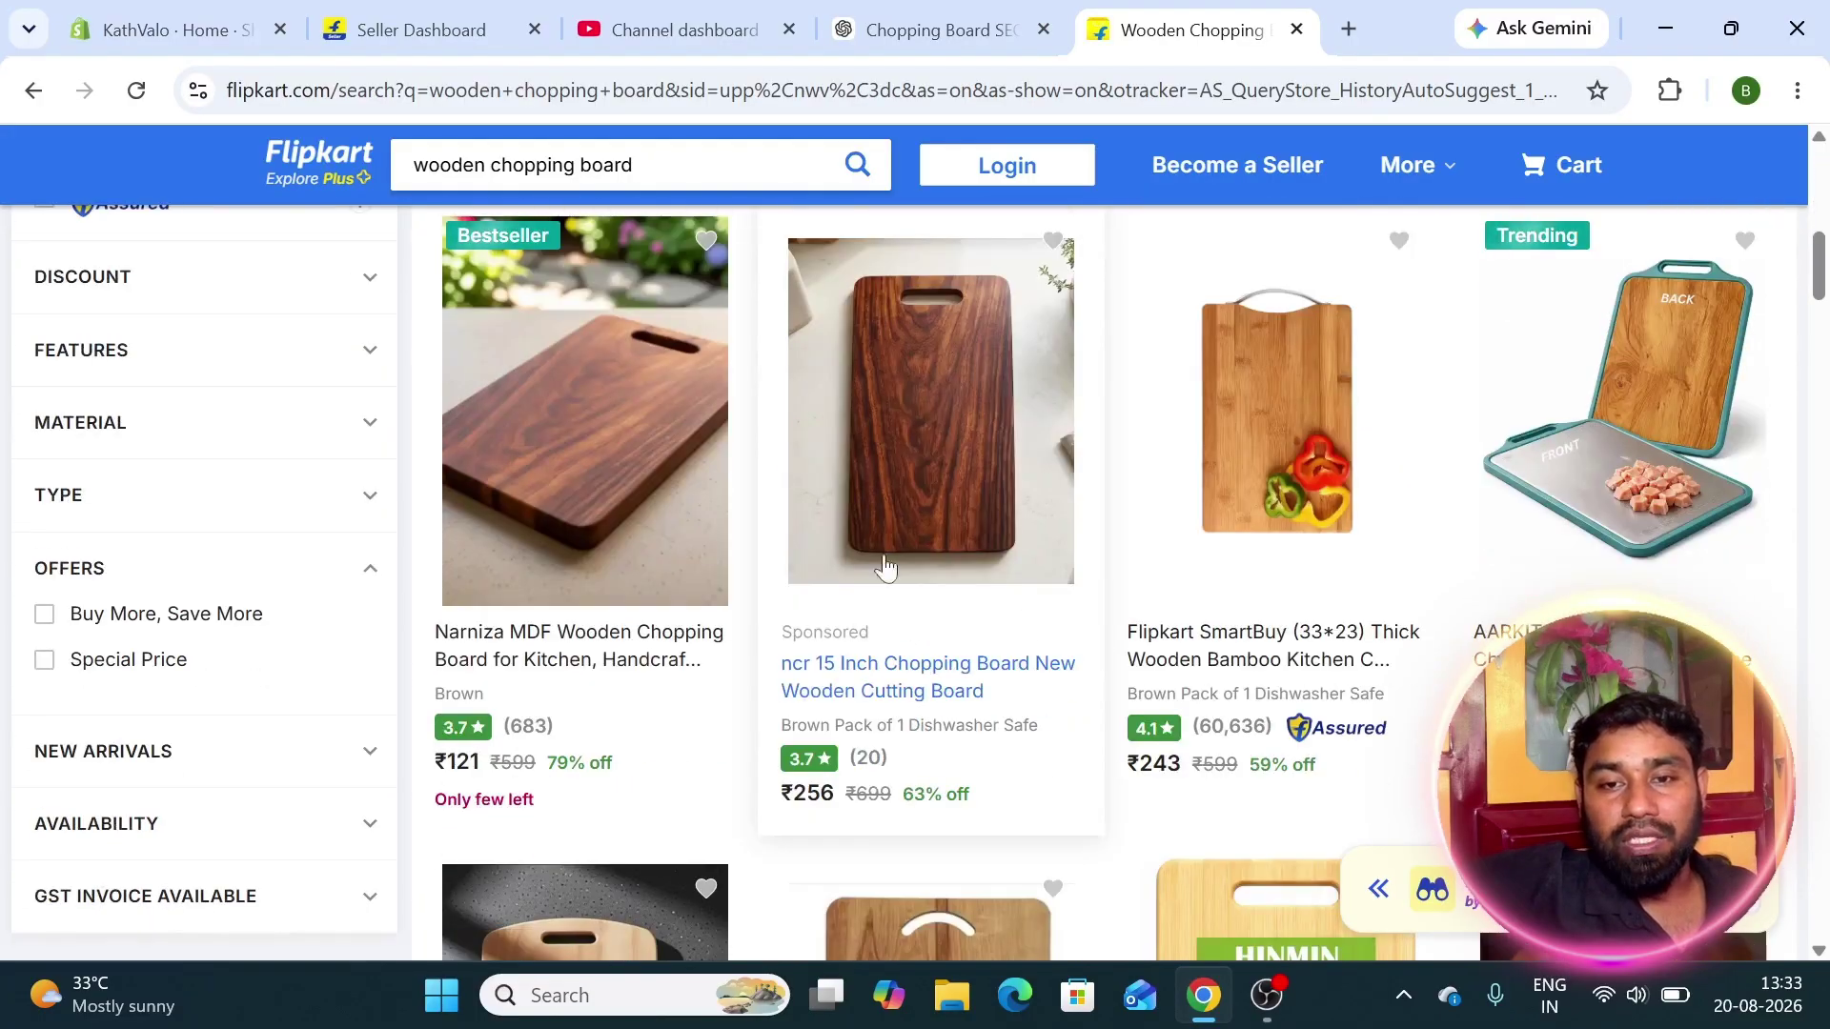
{"action": "scroll", "coordinate": [988, 633], "scroll_direction": "down", "scroll_amount": 15}
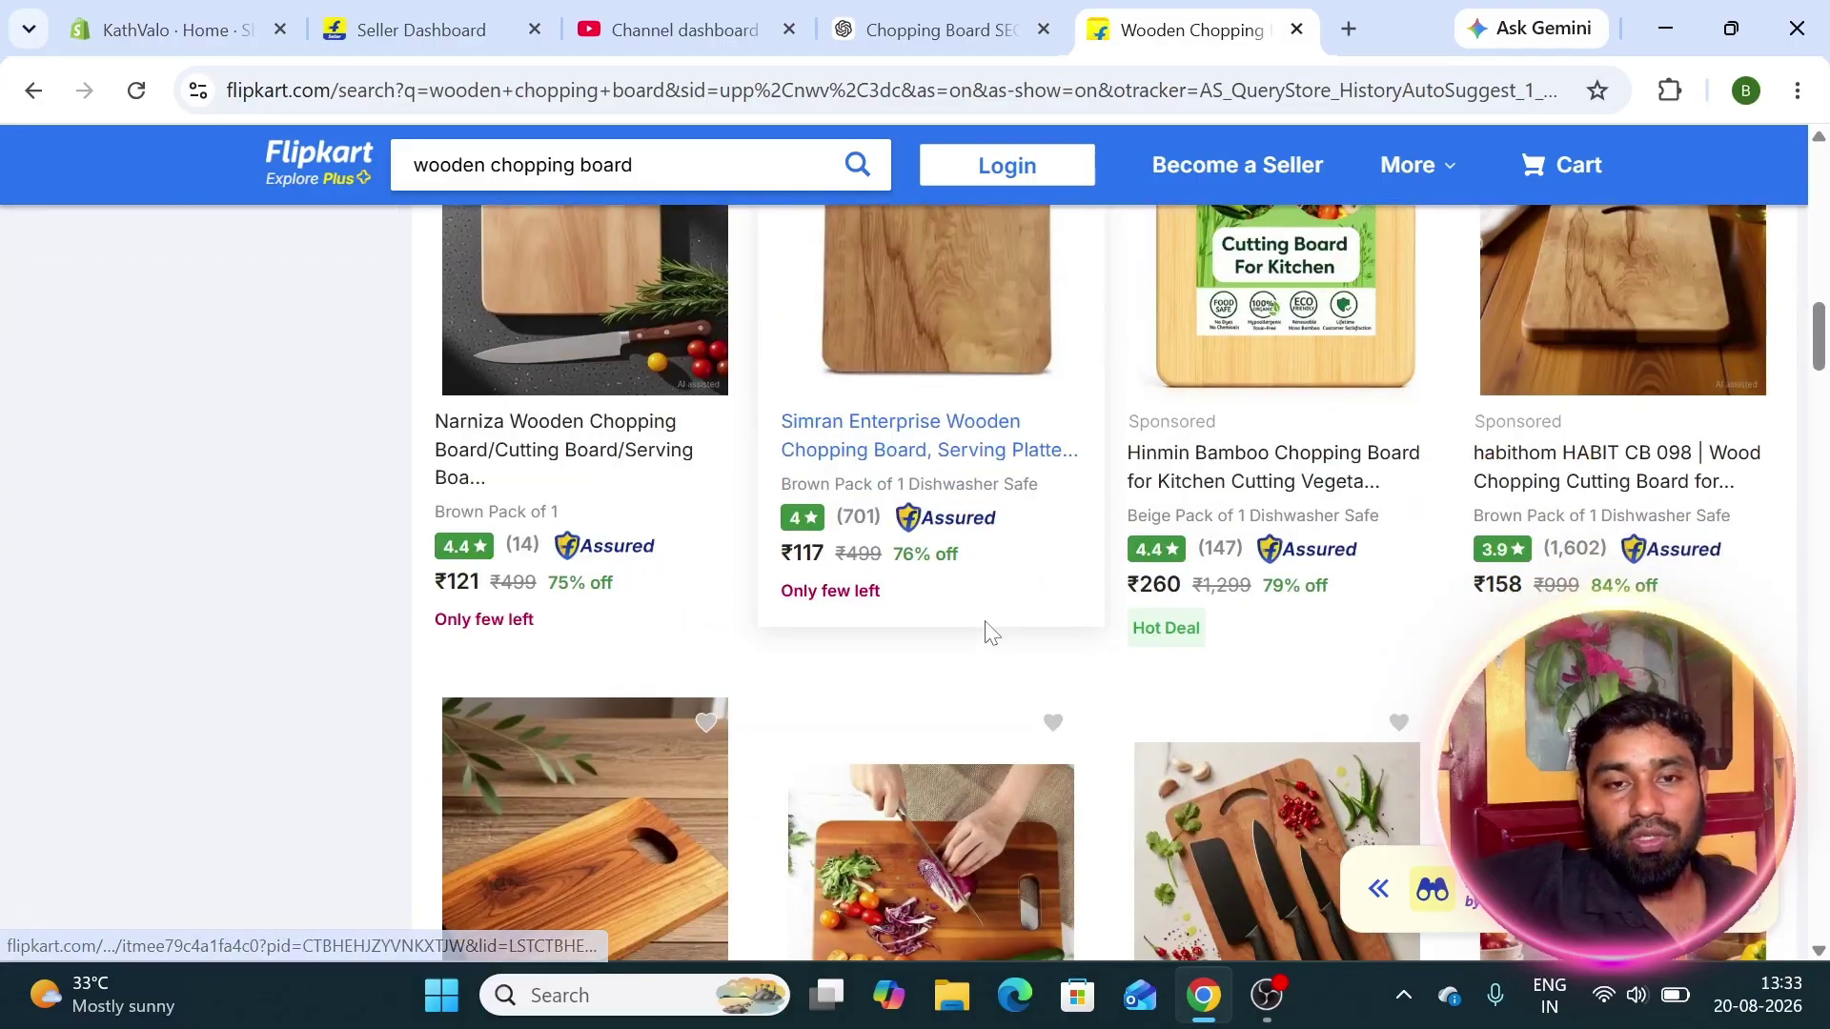
{"action": "scroll", "coordinate": [994, 680], "scroll_direction": "down", "scroll_amount": 6}
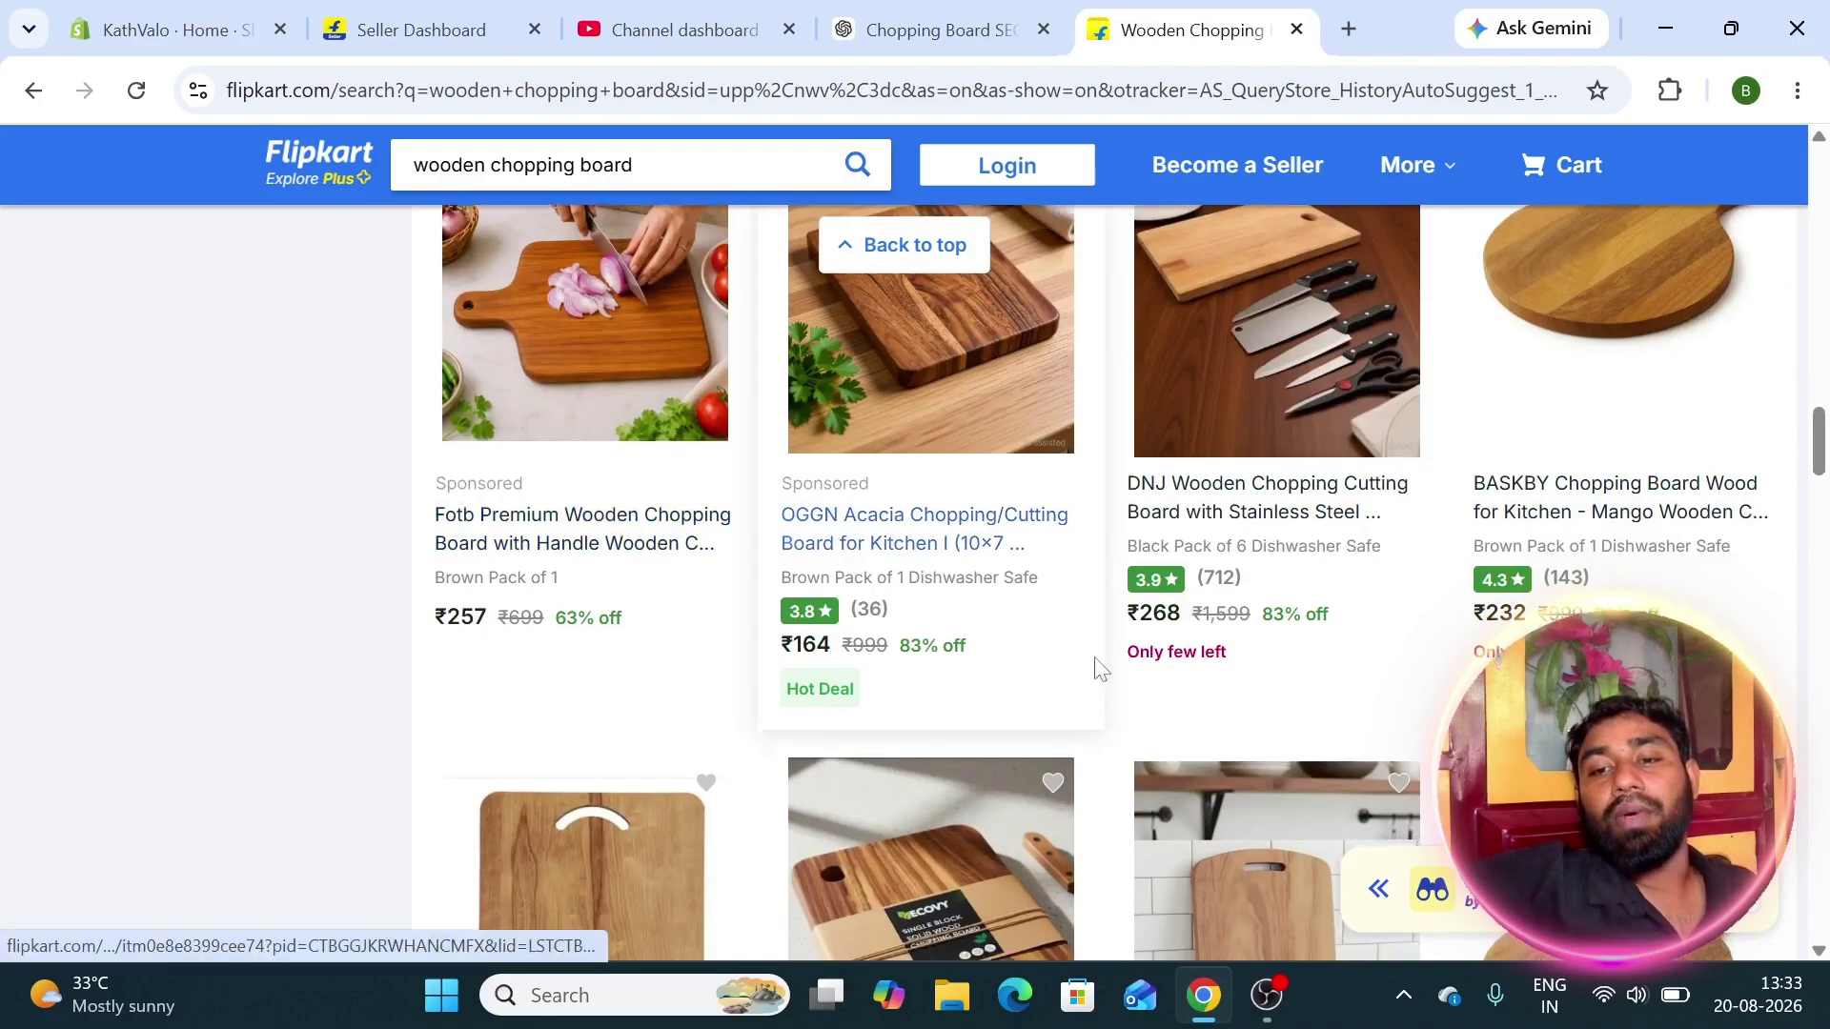
{"action": "scroll", "coordinate": [1097, 667], "scroll_direction": "down", "scroll_amount": 5}
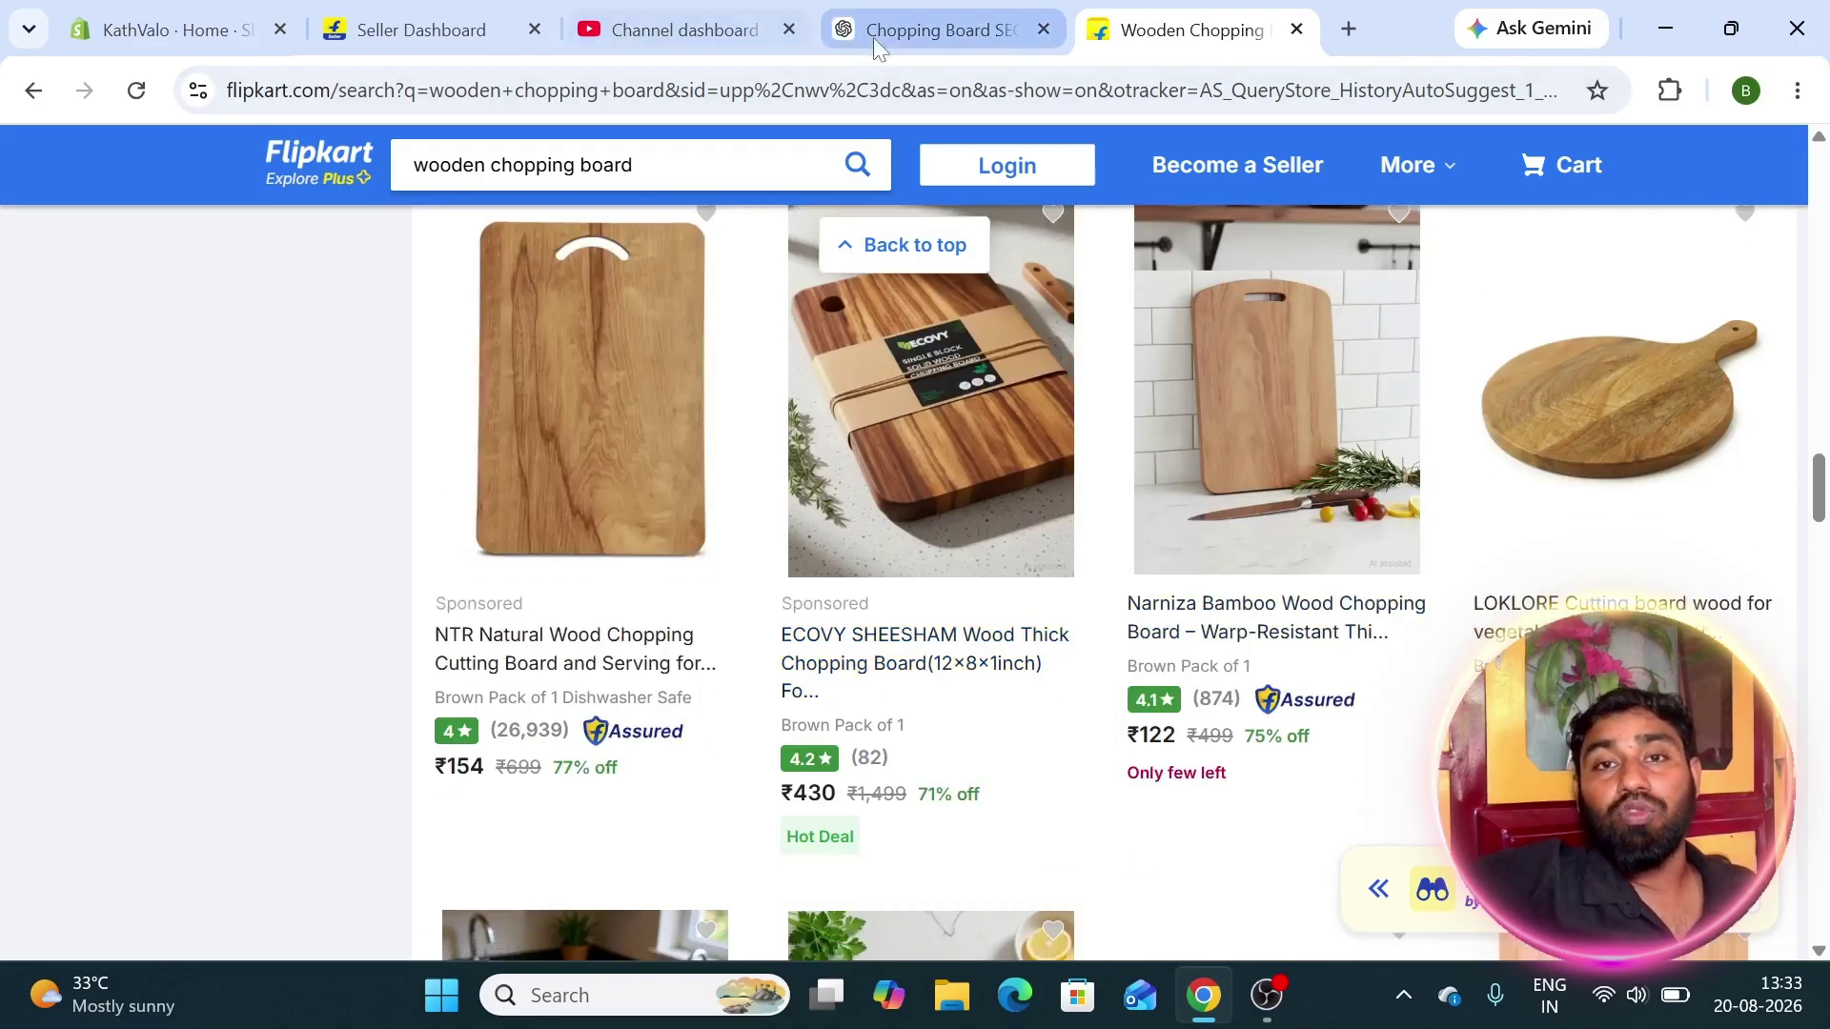
Switch back to the Seller Dashboard and check the adgroup's average bid and the bid of each placement.
{"action": "left_click", "coordinate": [434, 30]}
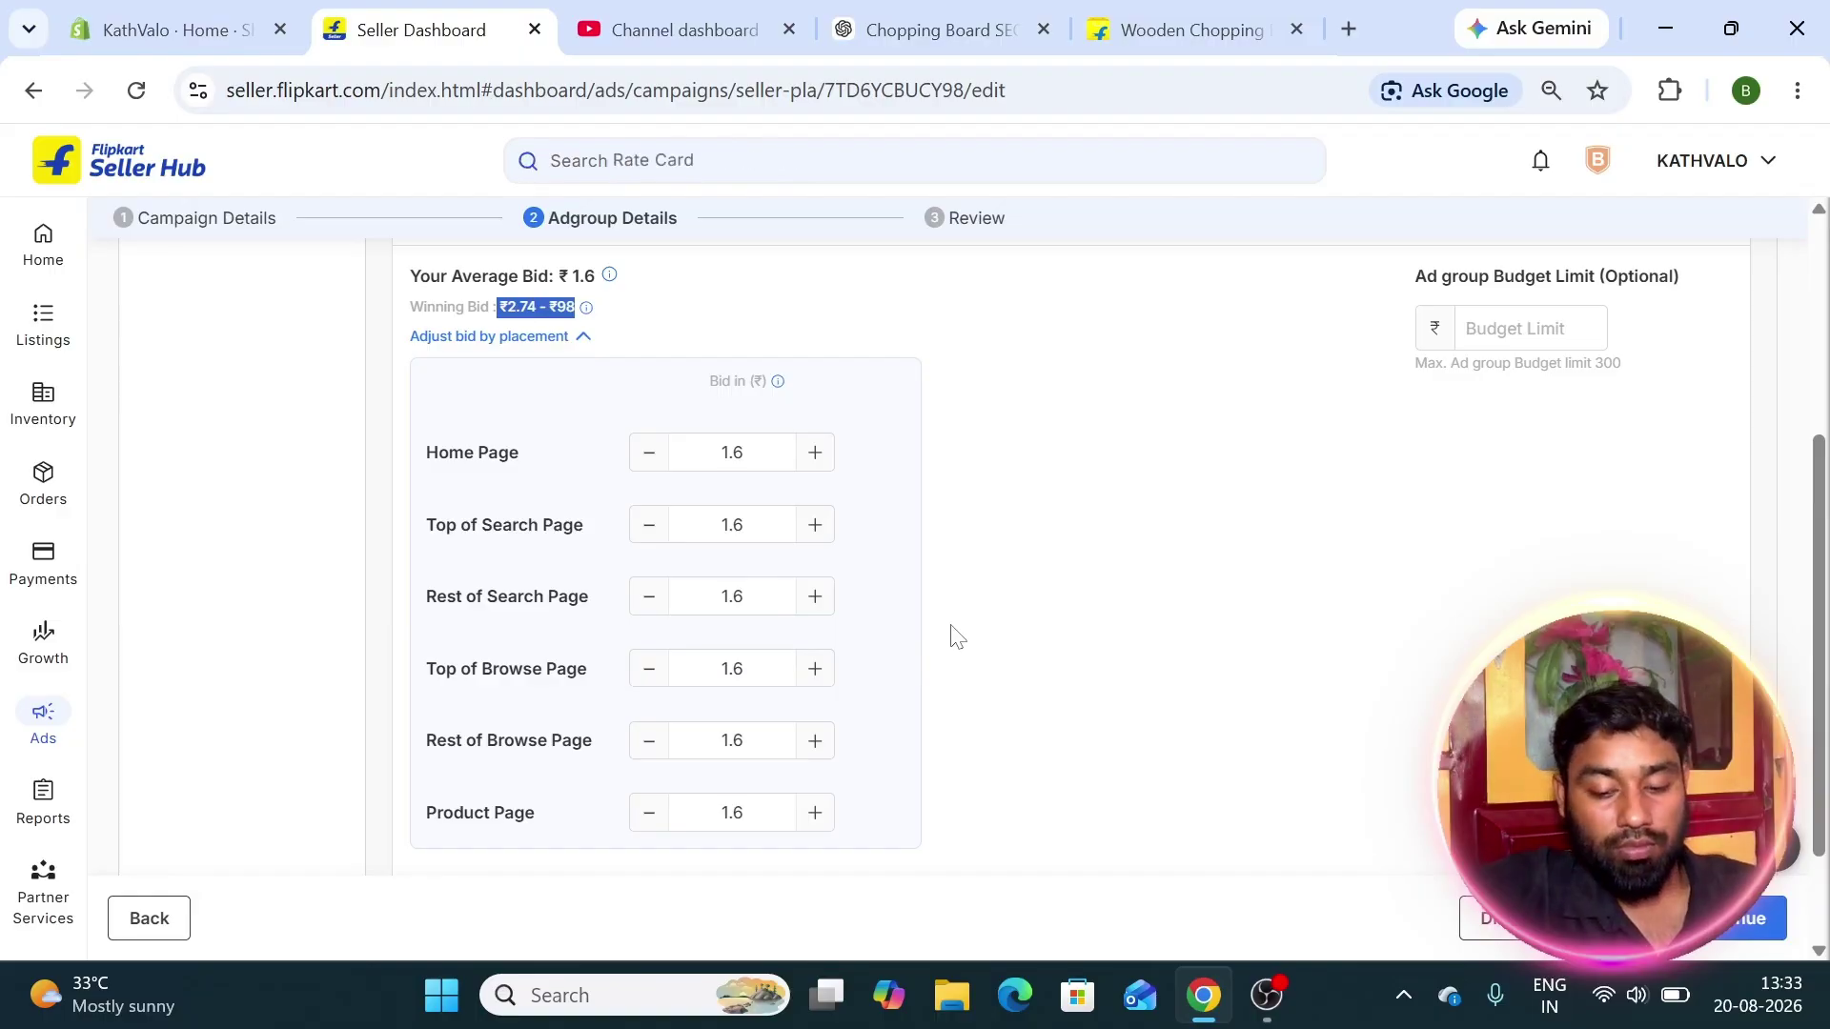
{"action": "scroll", "coordinate": [901, 610], "scroll_direction": "down", "scroll_amount": 2}
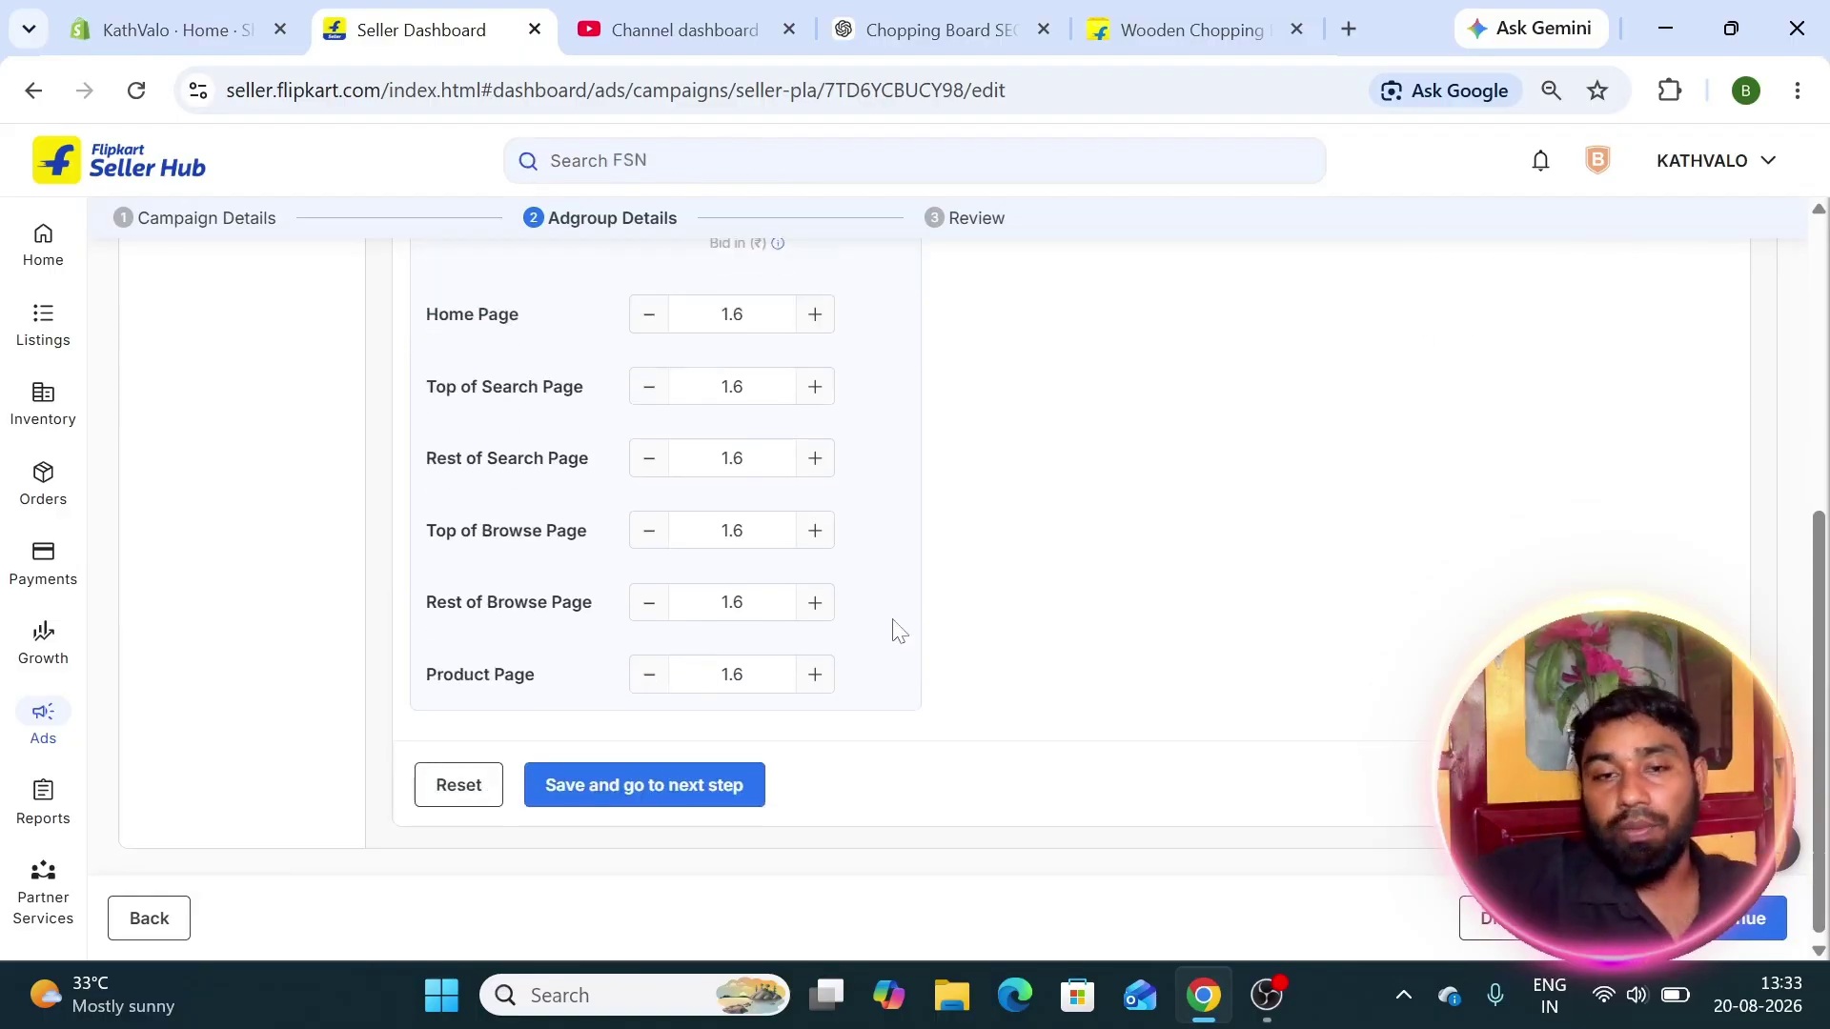
{"action": "scroll", "coordinate": [982, 541], "scroll_direction": "up", "scroll_amount": 1}
{"action": "scroll", "coordinate": [982, 541], "scroll_direction": "up", "scroll_amount": 1}
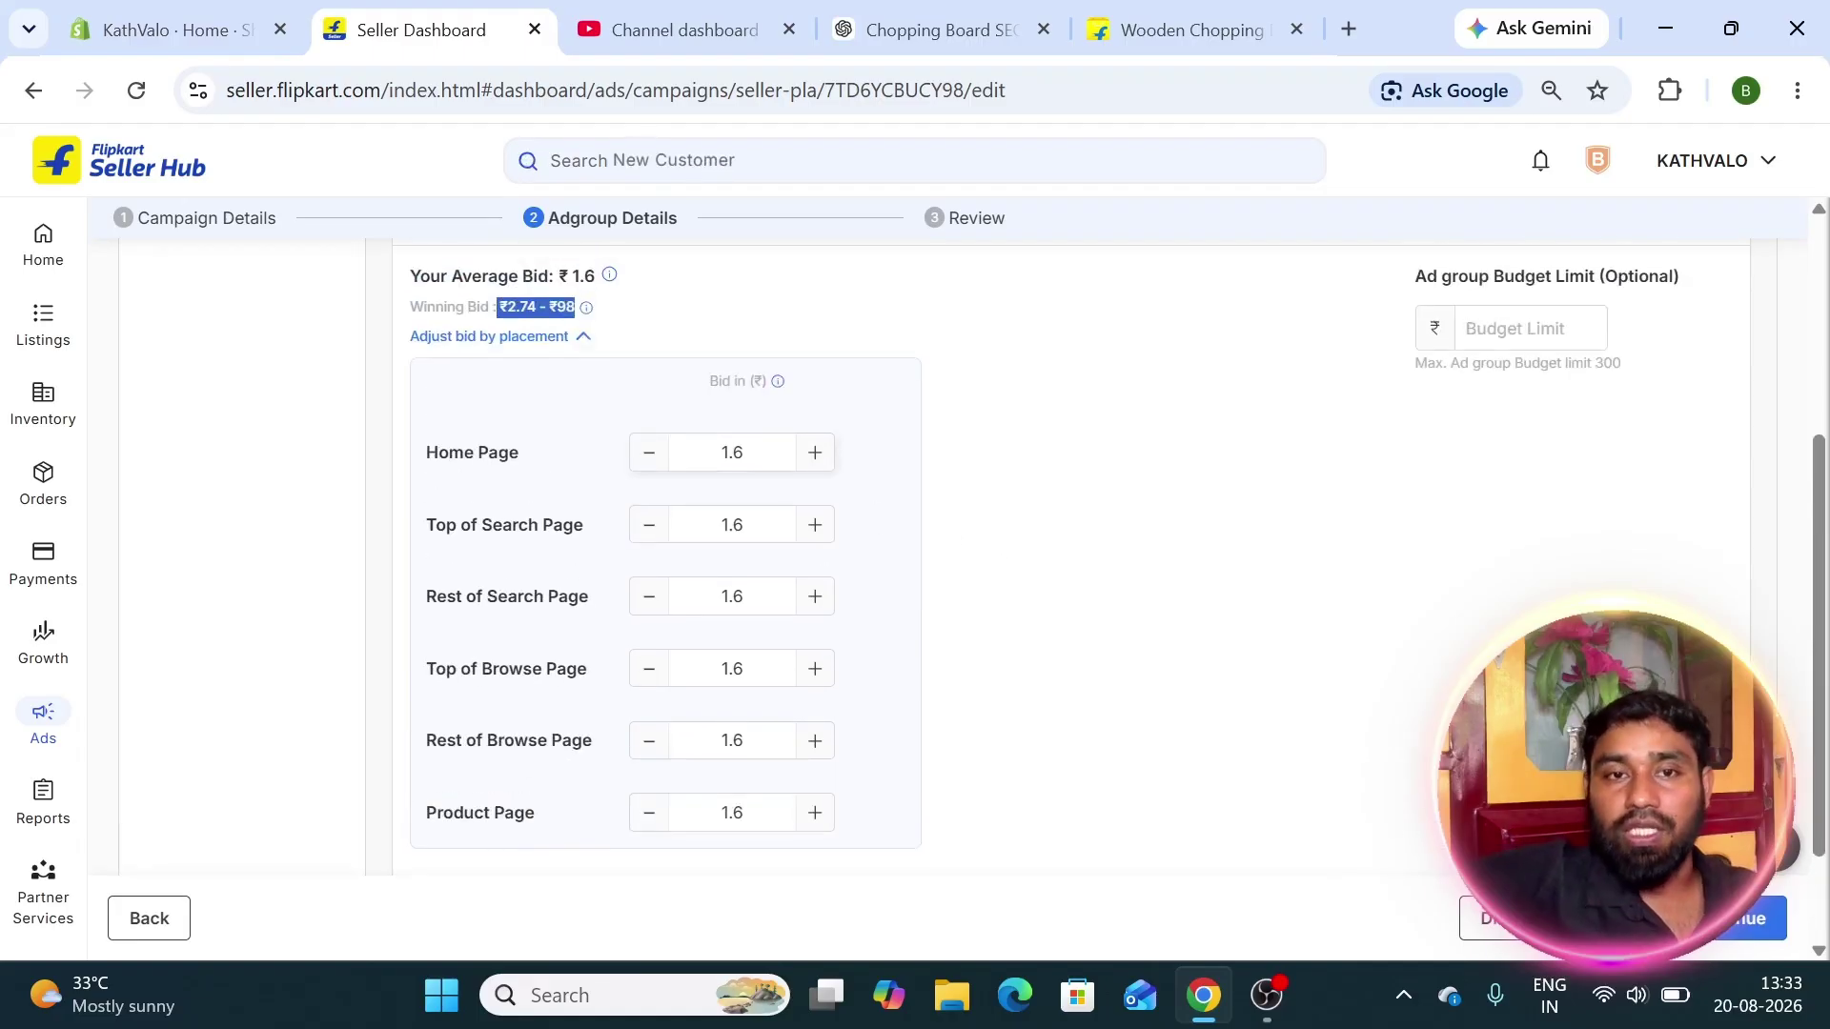
{"action": "left_click", "coordinate": [1014, 352]}
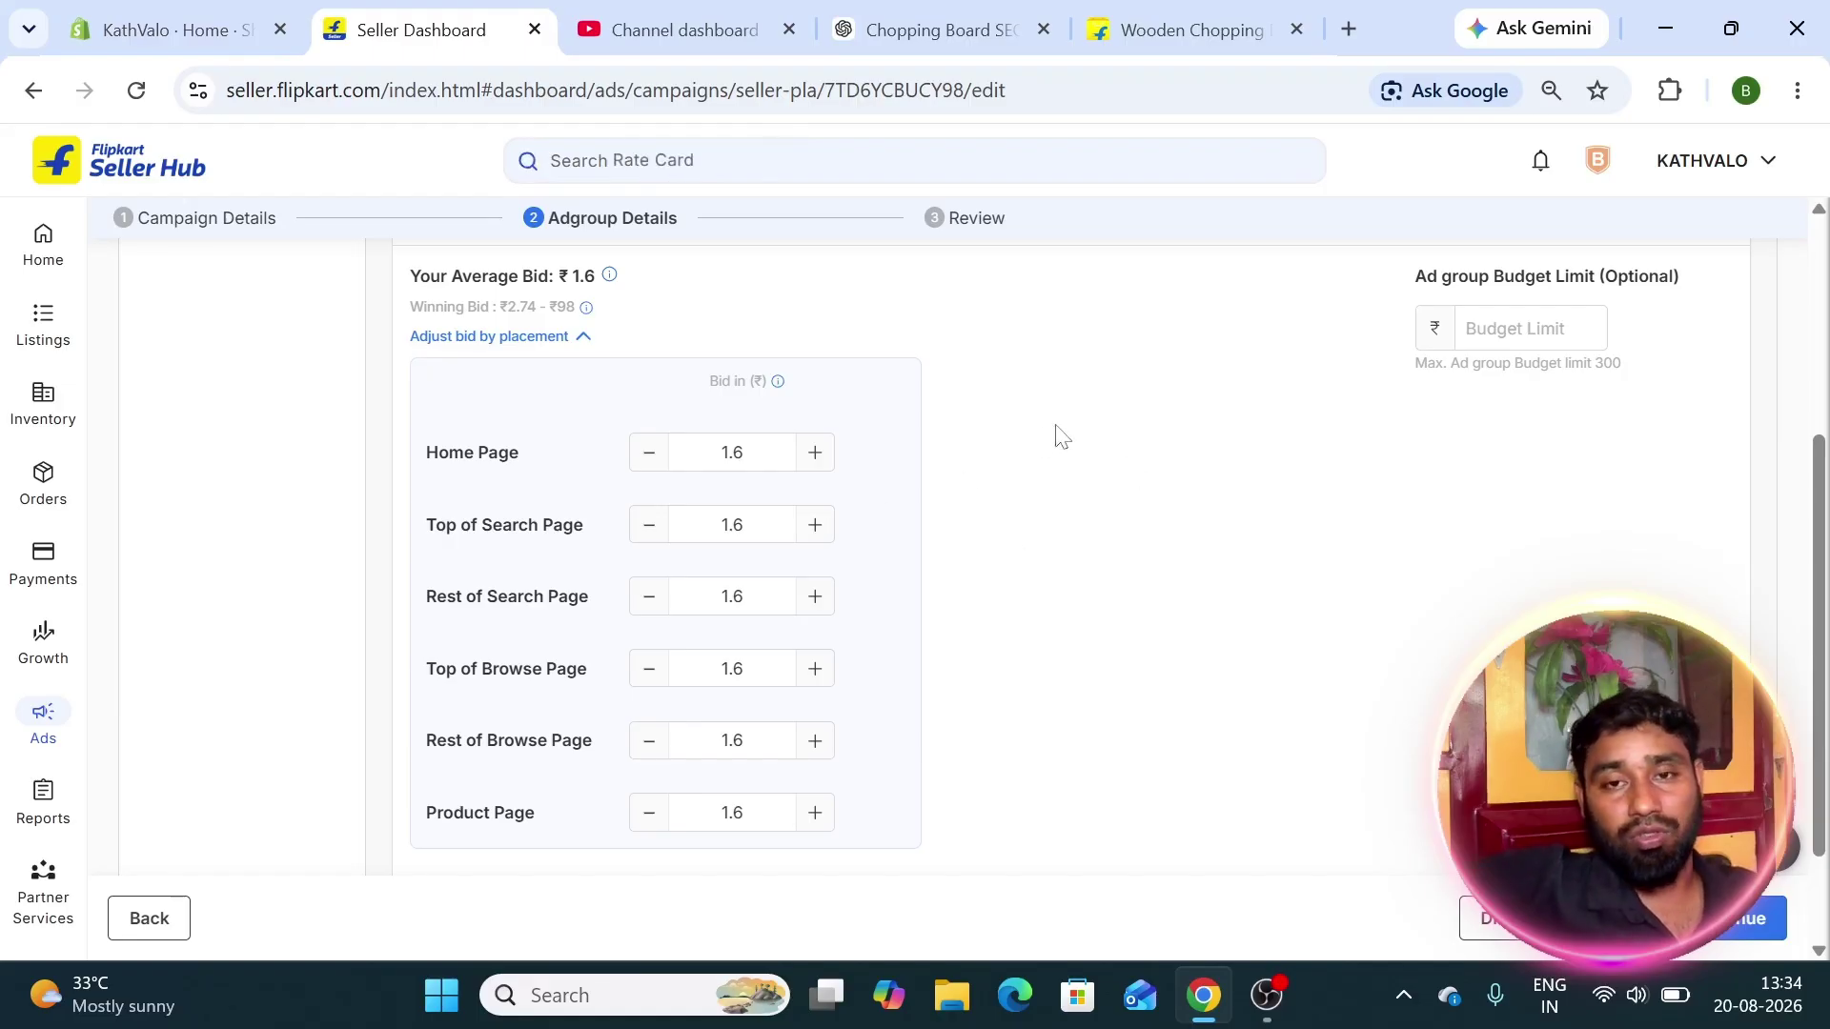
{"action": "scroll", "coordinate": [1049, 427], "scroll_direction": "down", "scroll_amount": 2}
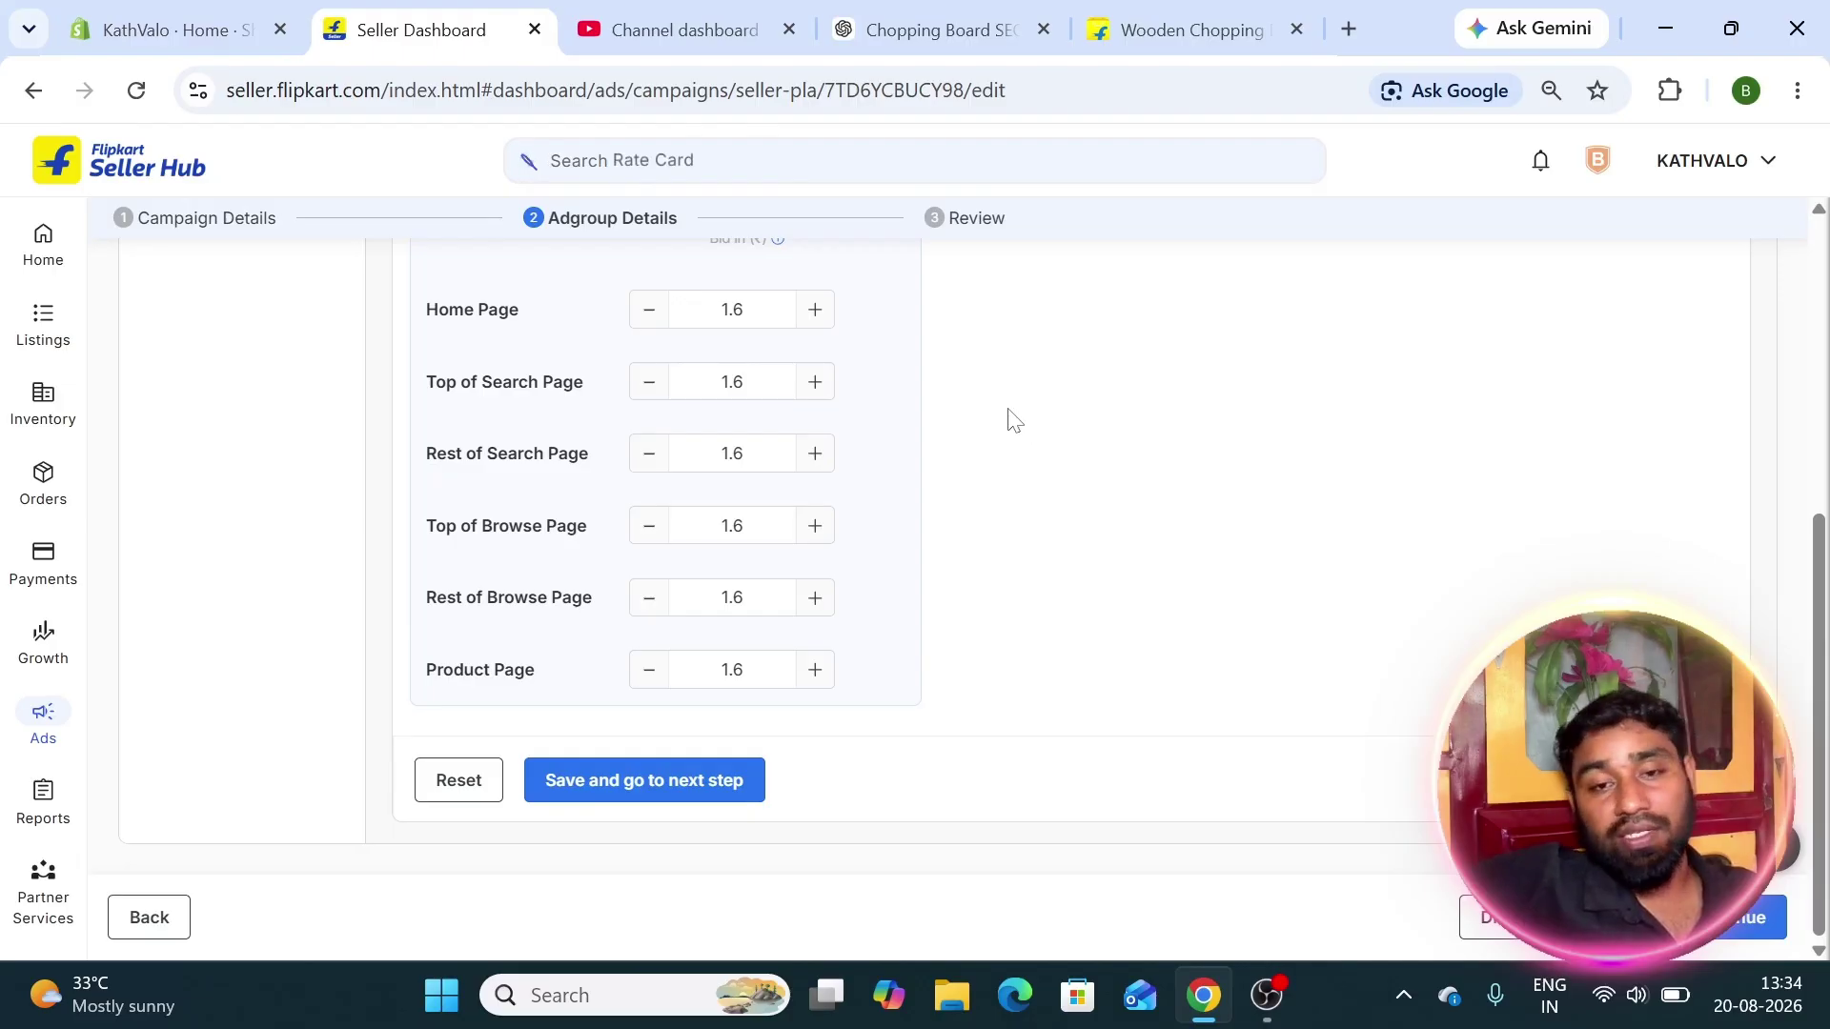
Proceed to the campaign review, skip the payment guide and check the campaign and adgroup details.
{"action": "left_click", "coordinate": [1719, 918]}
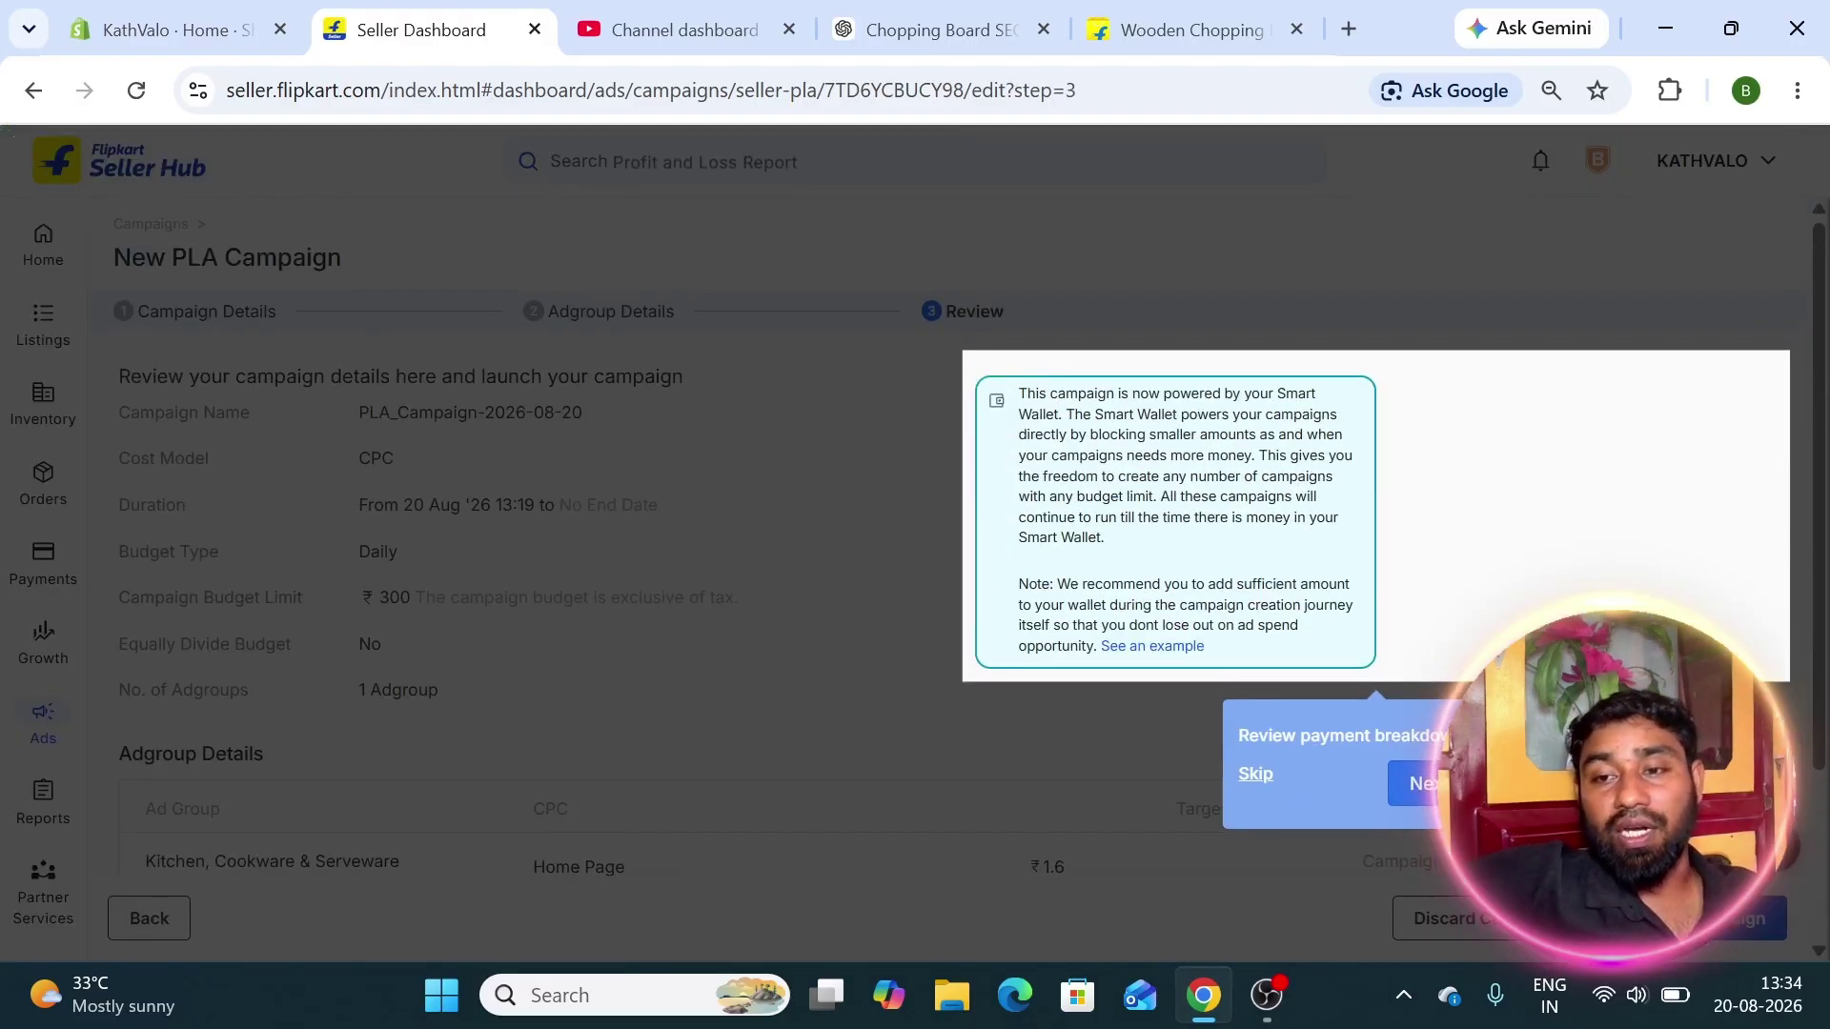
{"action": "left_click", "coordinate": [1255, 775]}
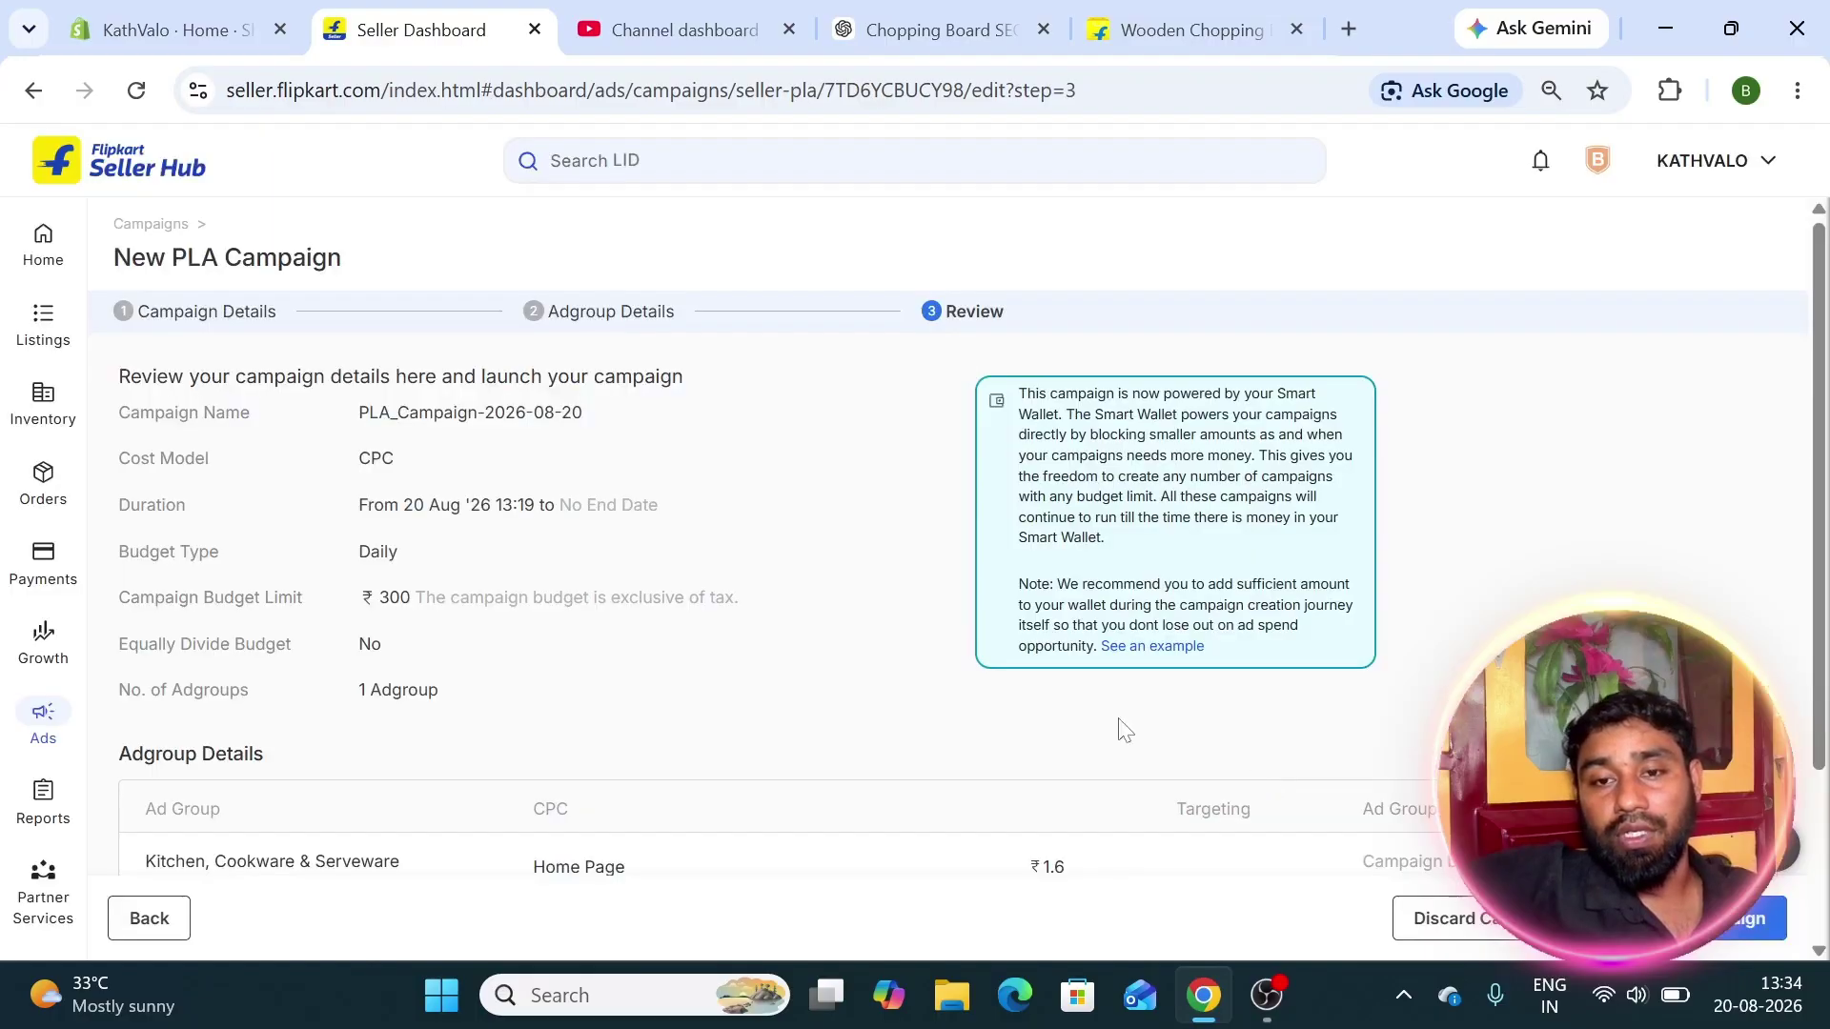
{"action": "scroll", "coordinate": [562, 541], "scroll_direction": "down", "scroll_amount": 3}
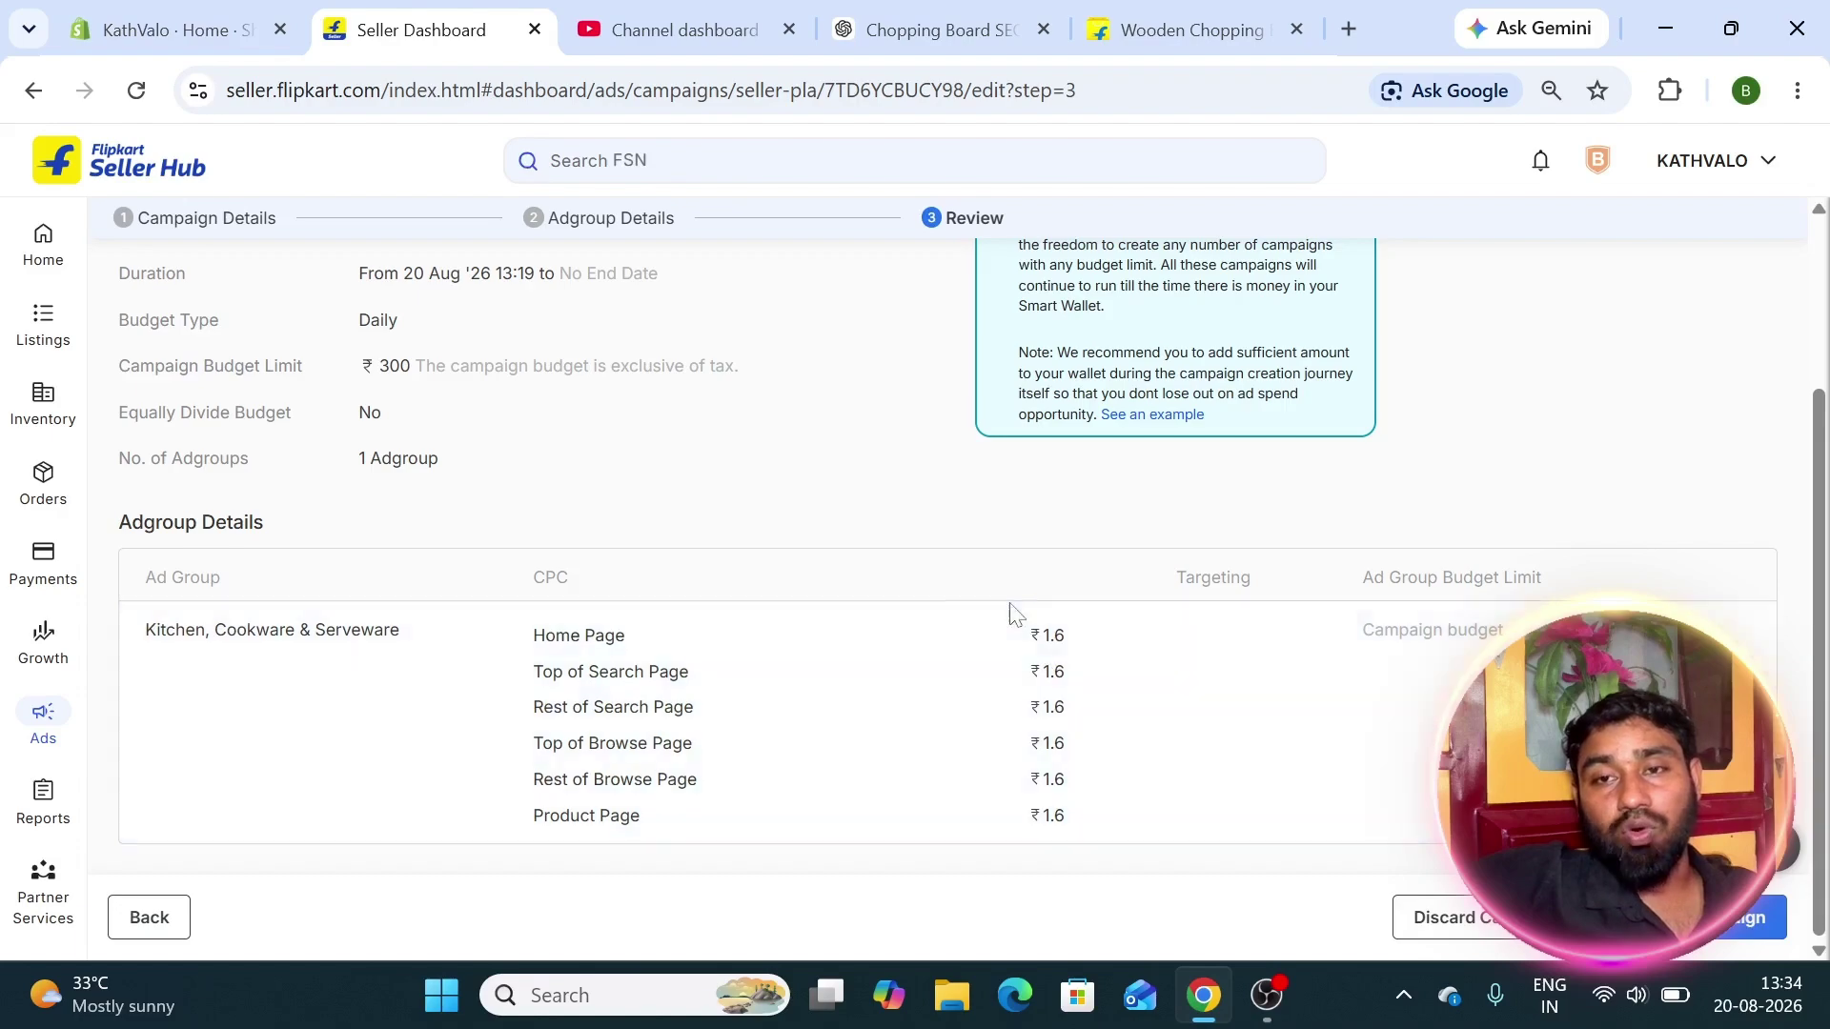
{"action": "scroll", "coordinate": [851, 637], "scroll_direction": "up", "scroll_amount": 2}
{"action": "scroll", "coordinate": [851, 636], "scroll_direction": "down", "scroll_amount": 1}
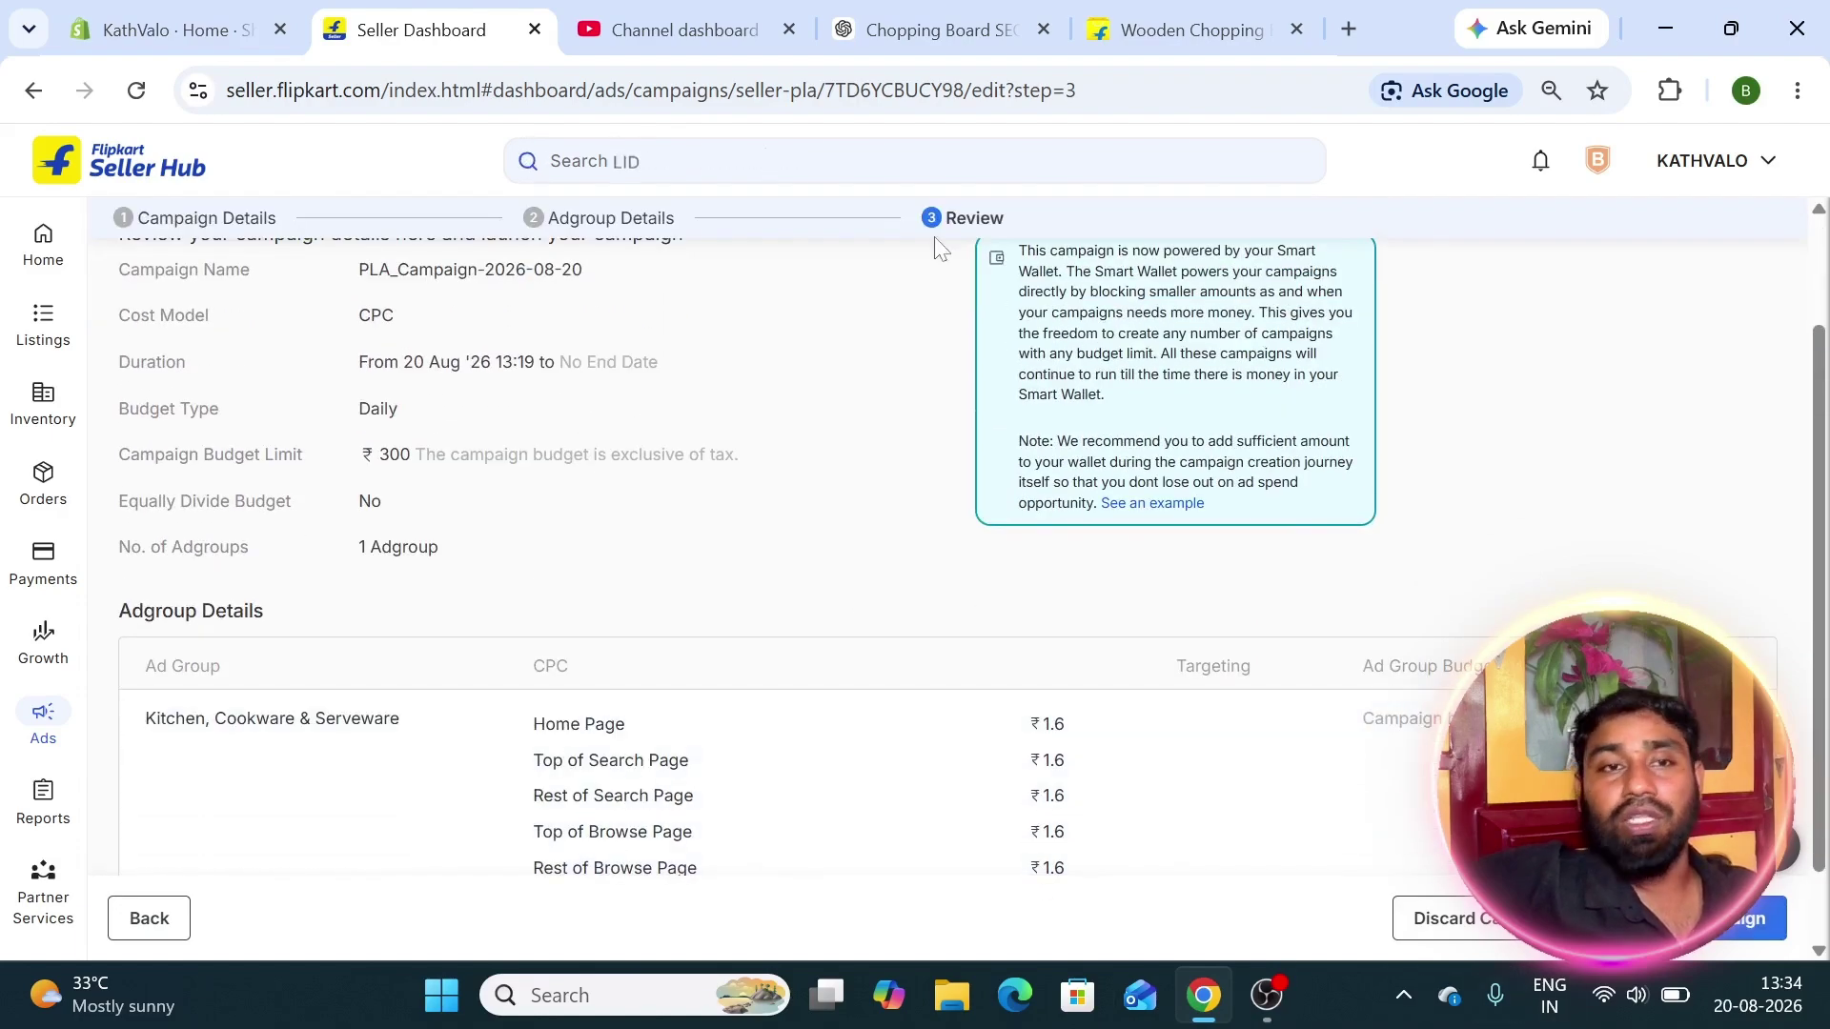
Leave the campaign review without launching, close the custom campaign chooser and reload the Campaign Manager.
{"action": "left_click", "coordinate": [33, 89]}
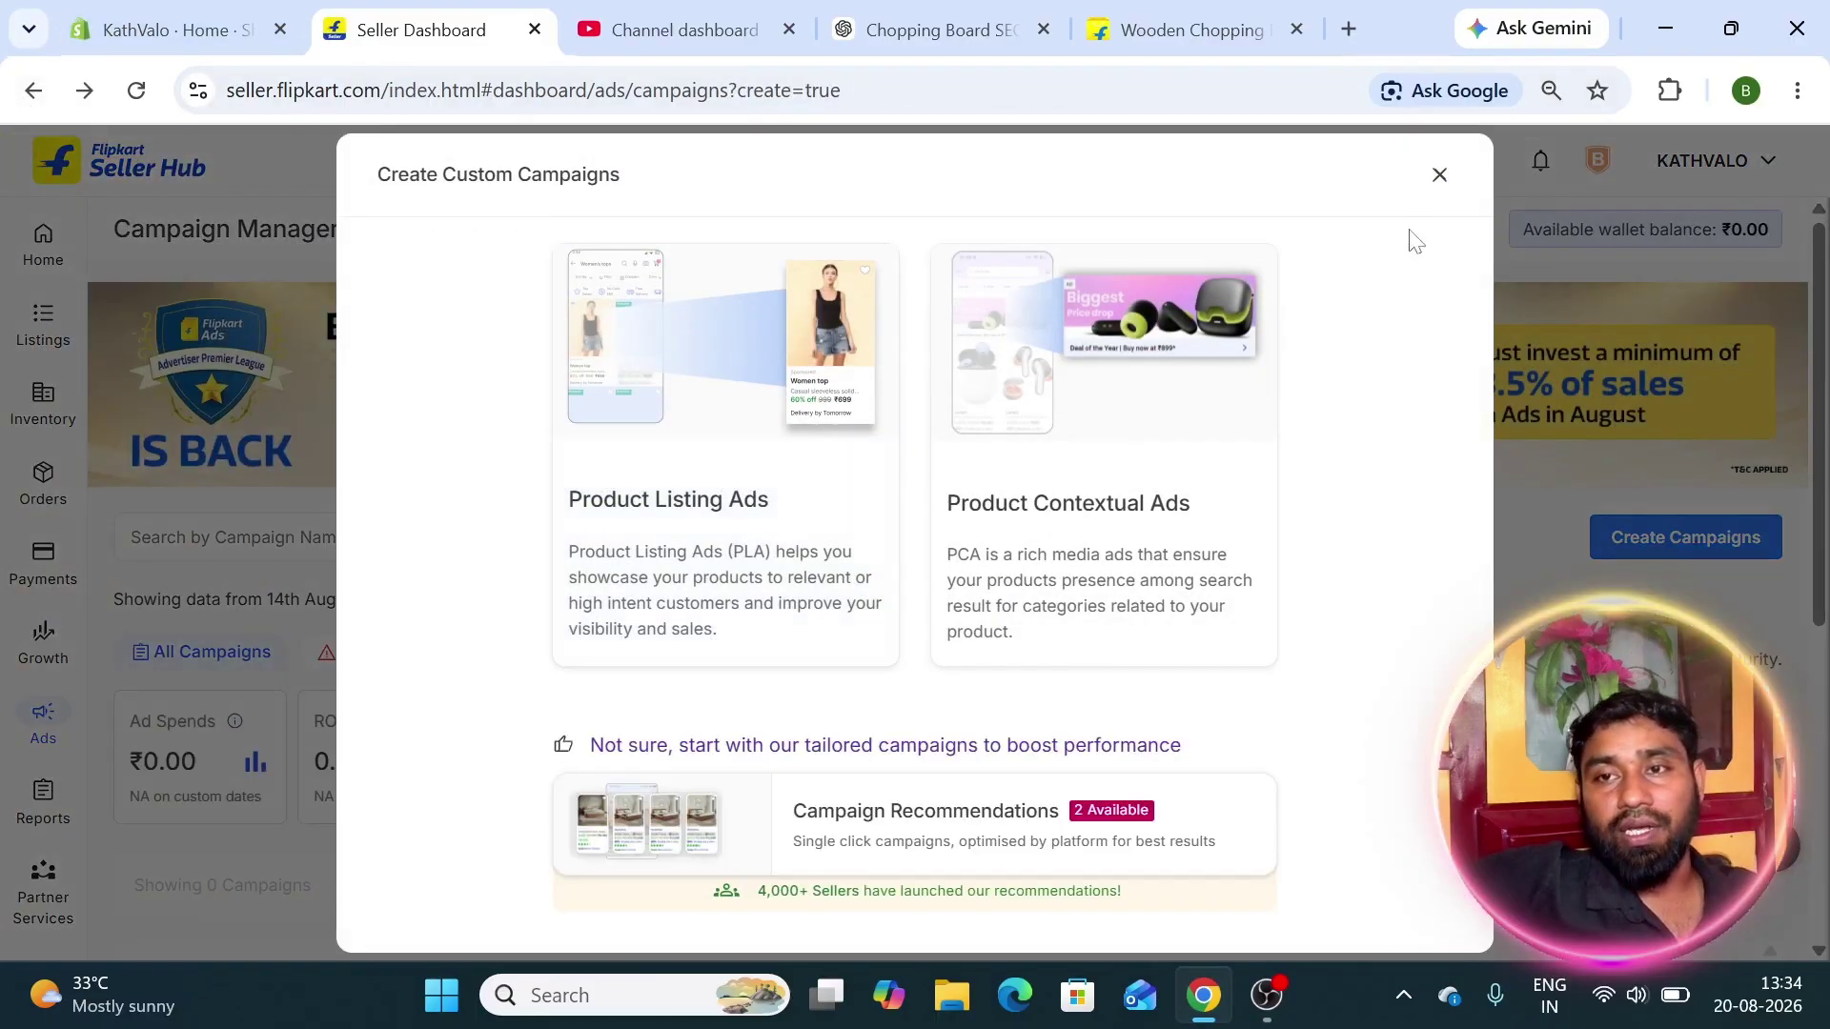
{"action": "left_click", "coordinate": [1437, 178]}
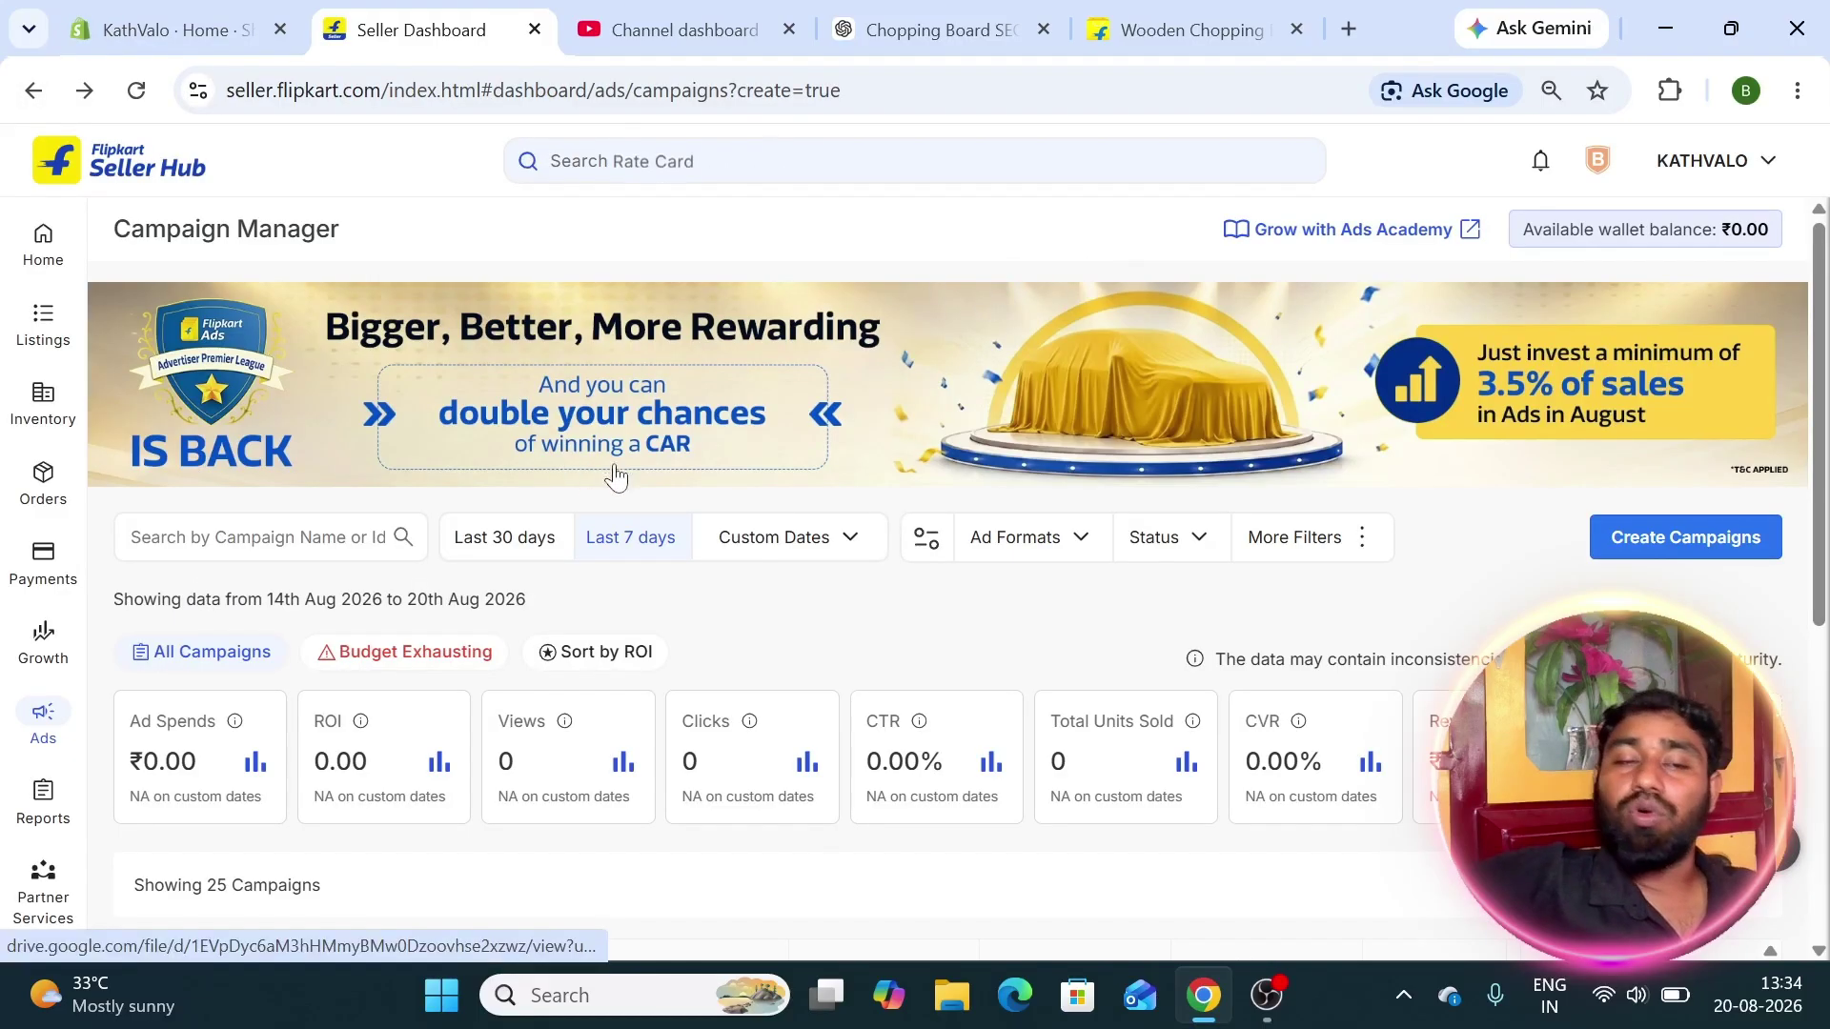
{"action": "mouse_move", "coordinate": [25, 760]}
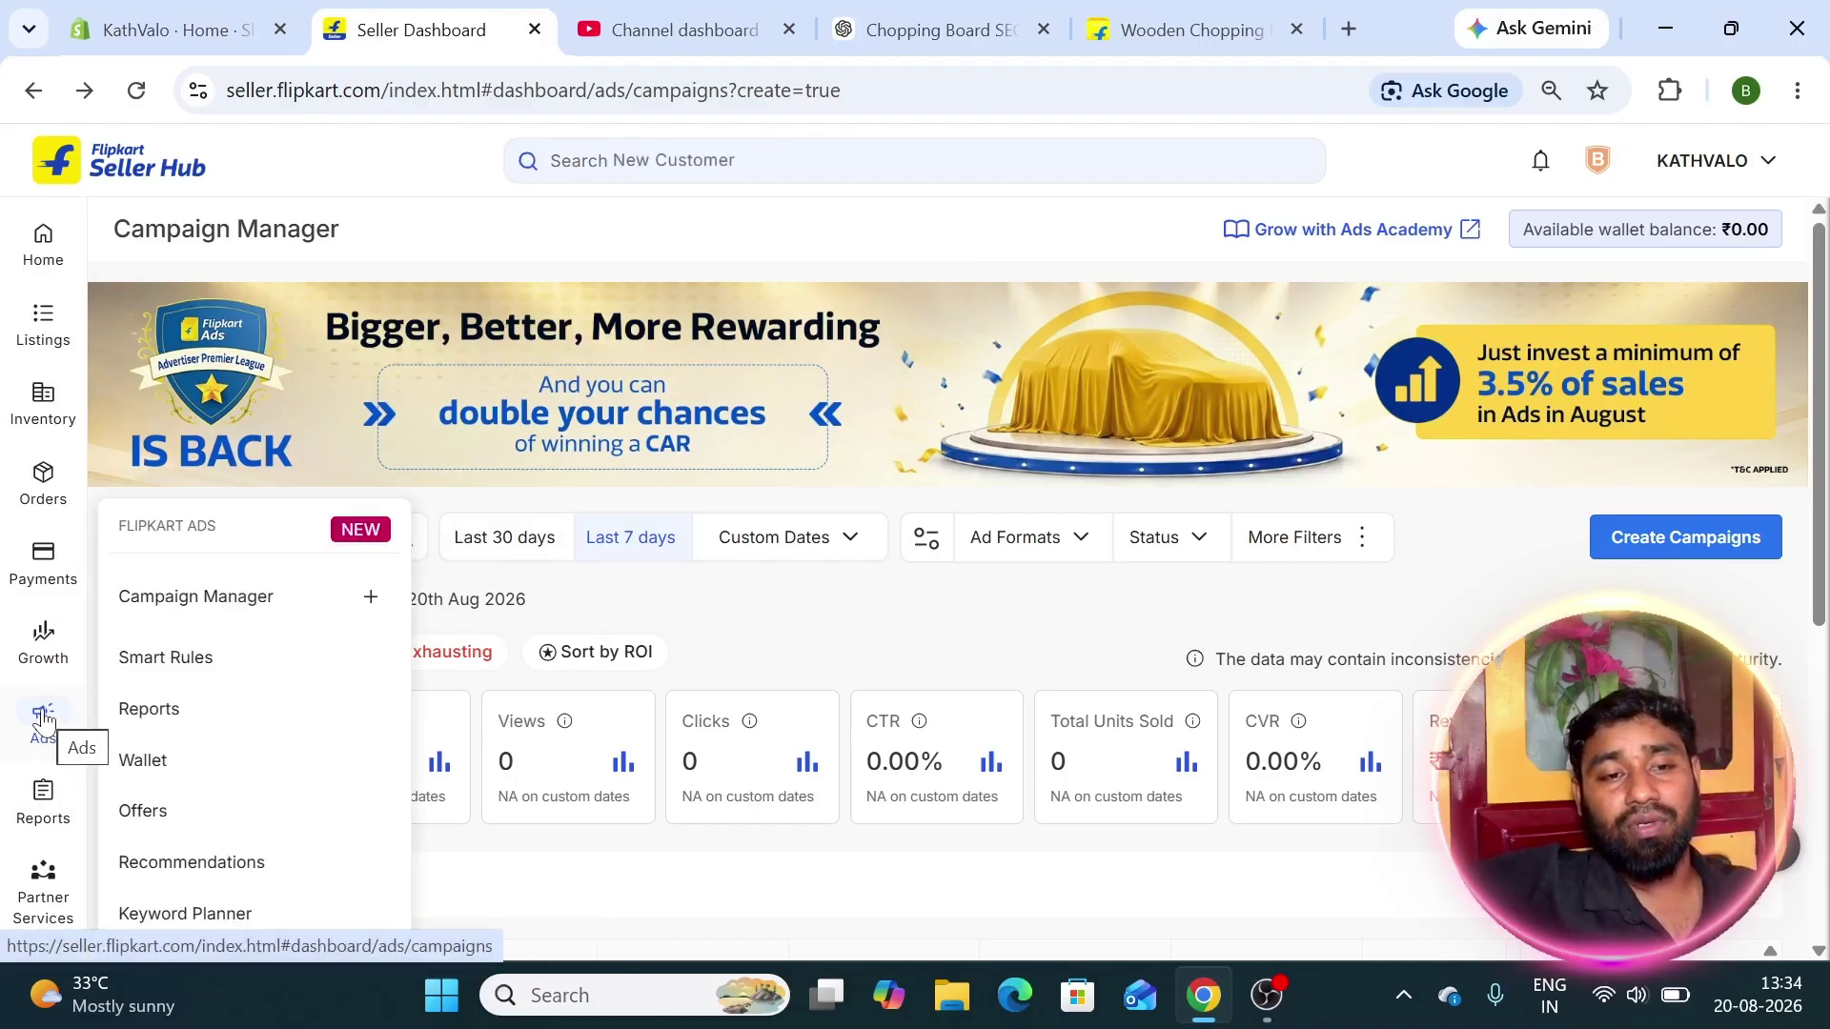
{"action": "left_click", "coordinate": [45, 722]}
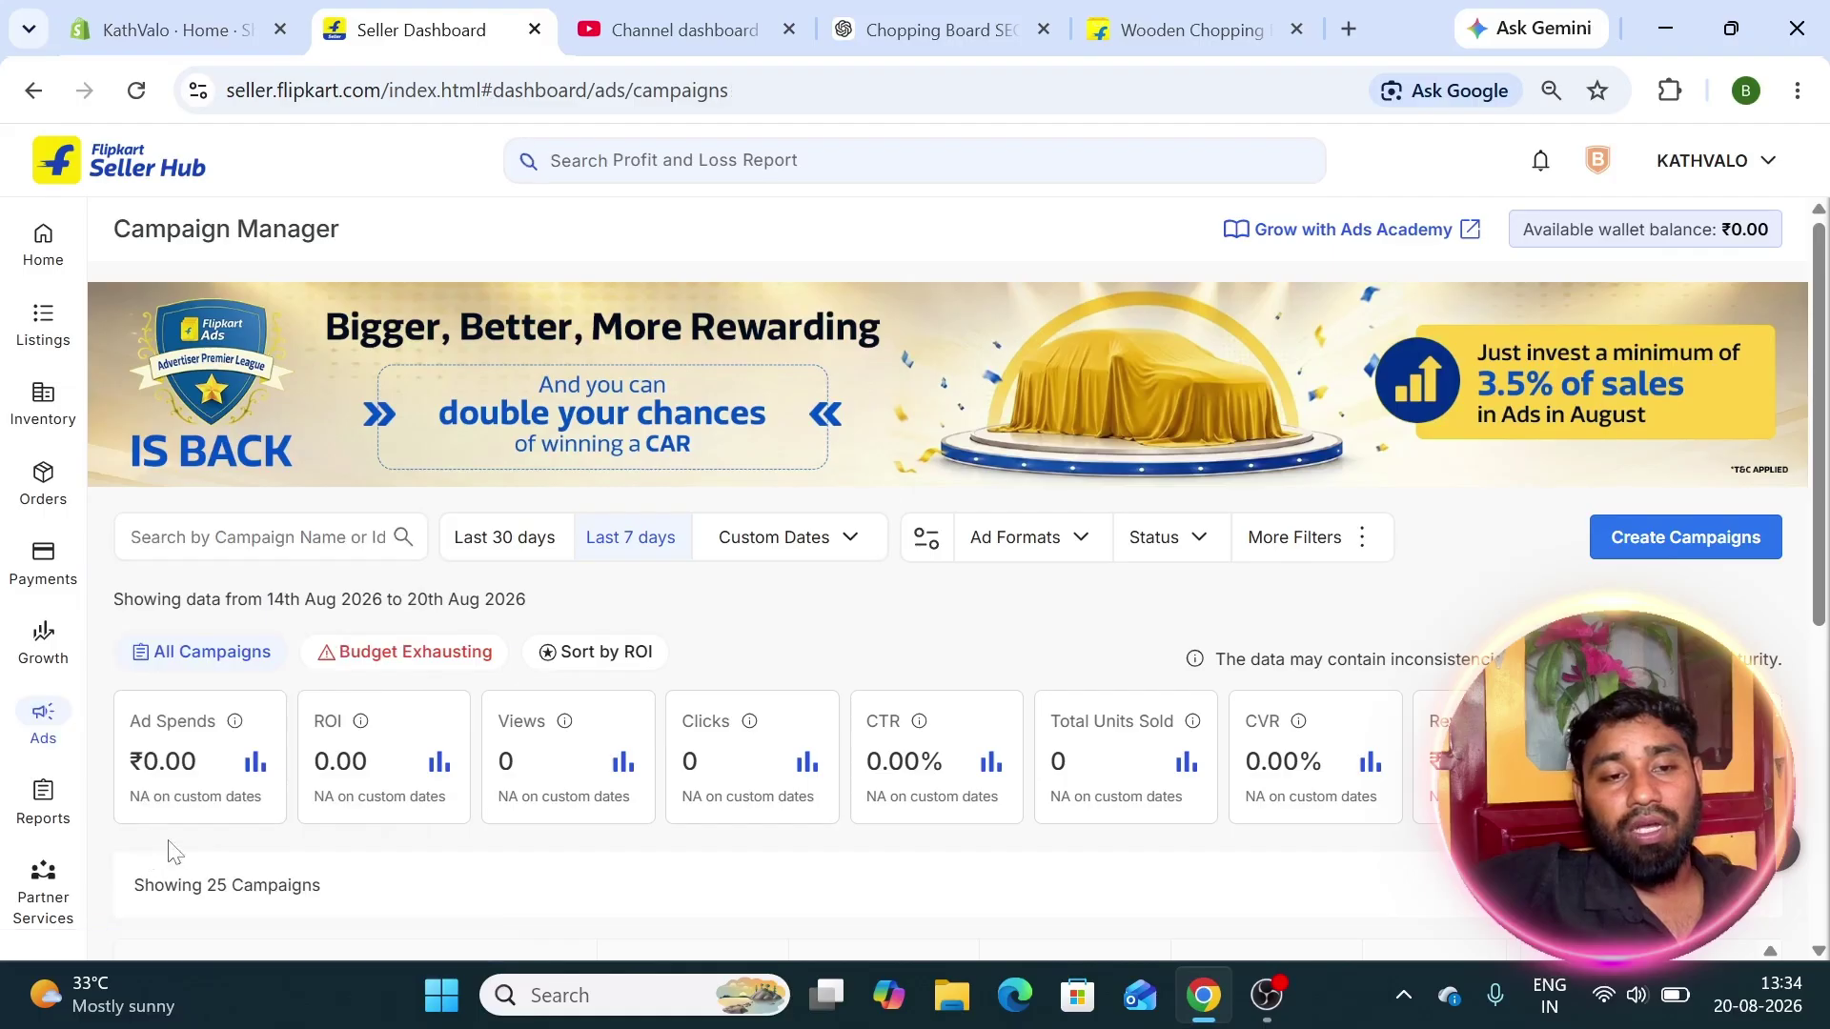
{"action": "mouse_move", "coordinate": [38, 748]}
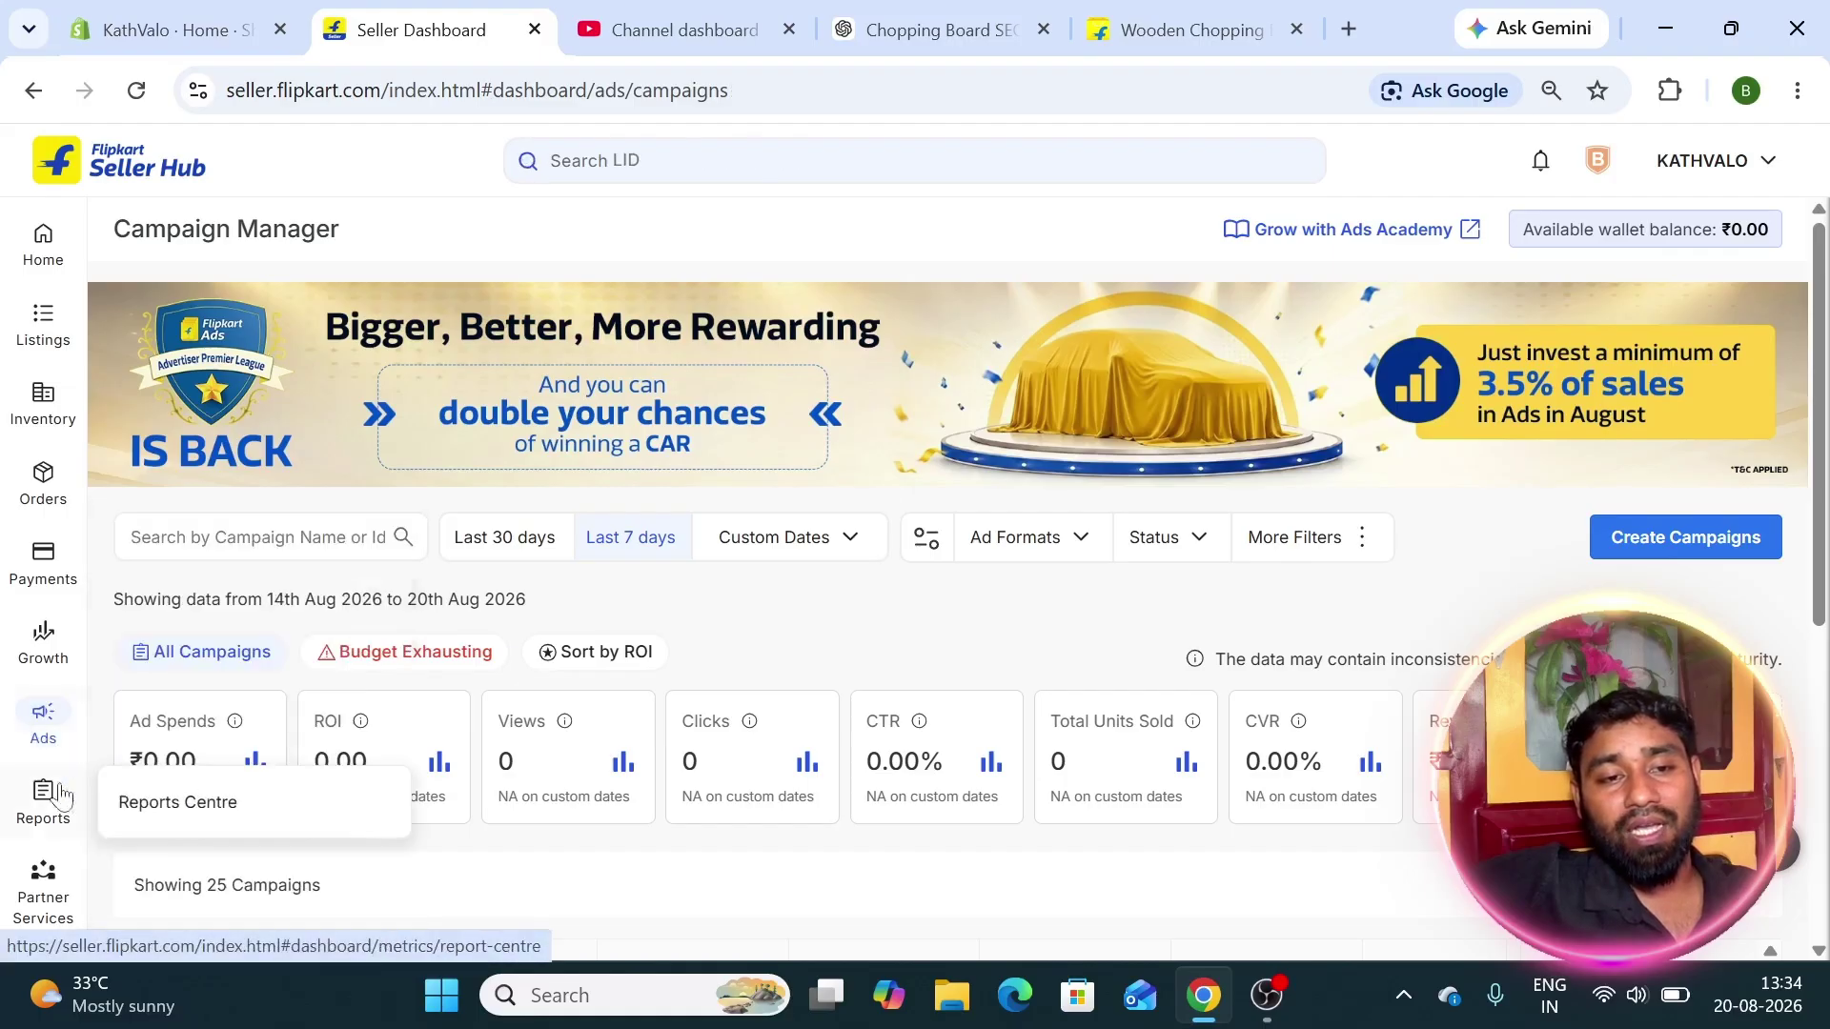
{"action": "left_click", "coordinate": [38, 742]}
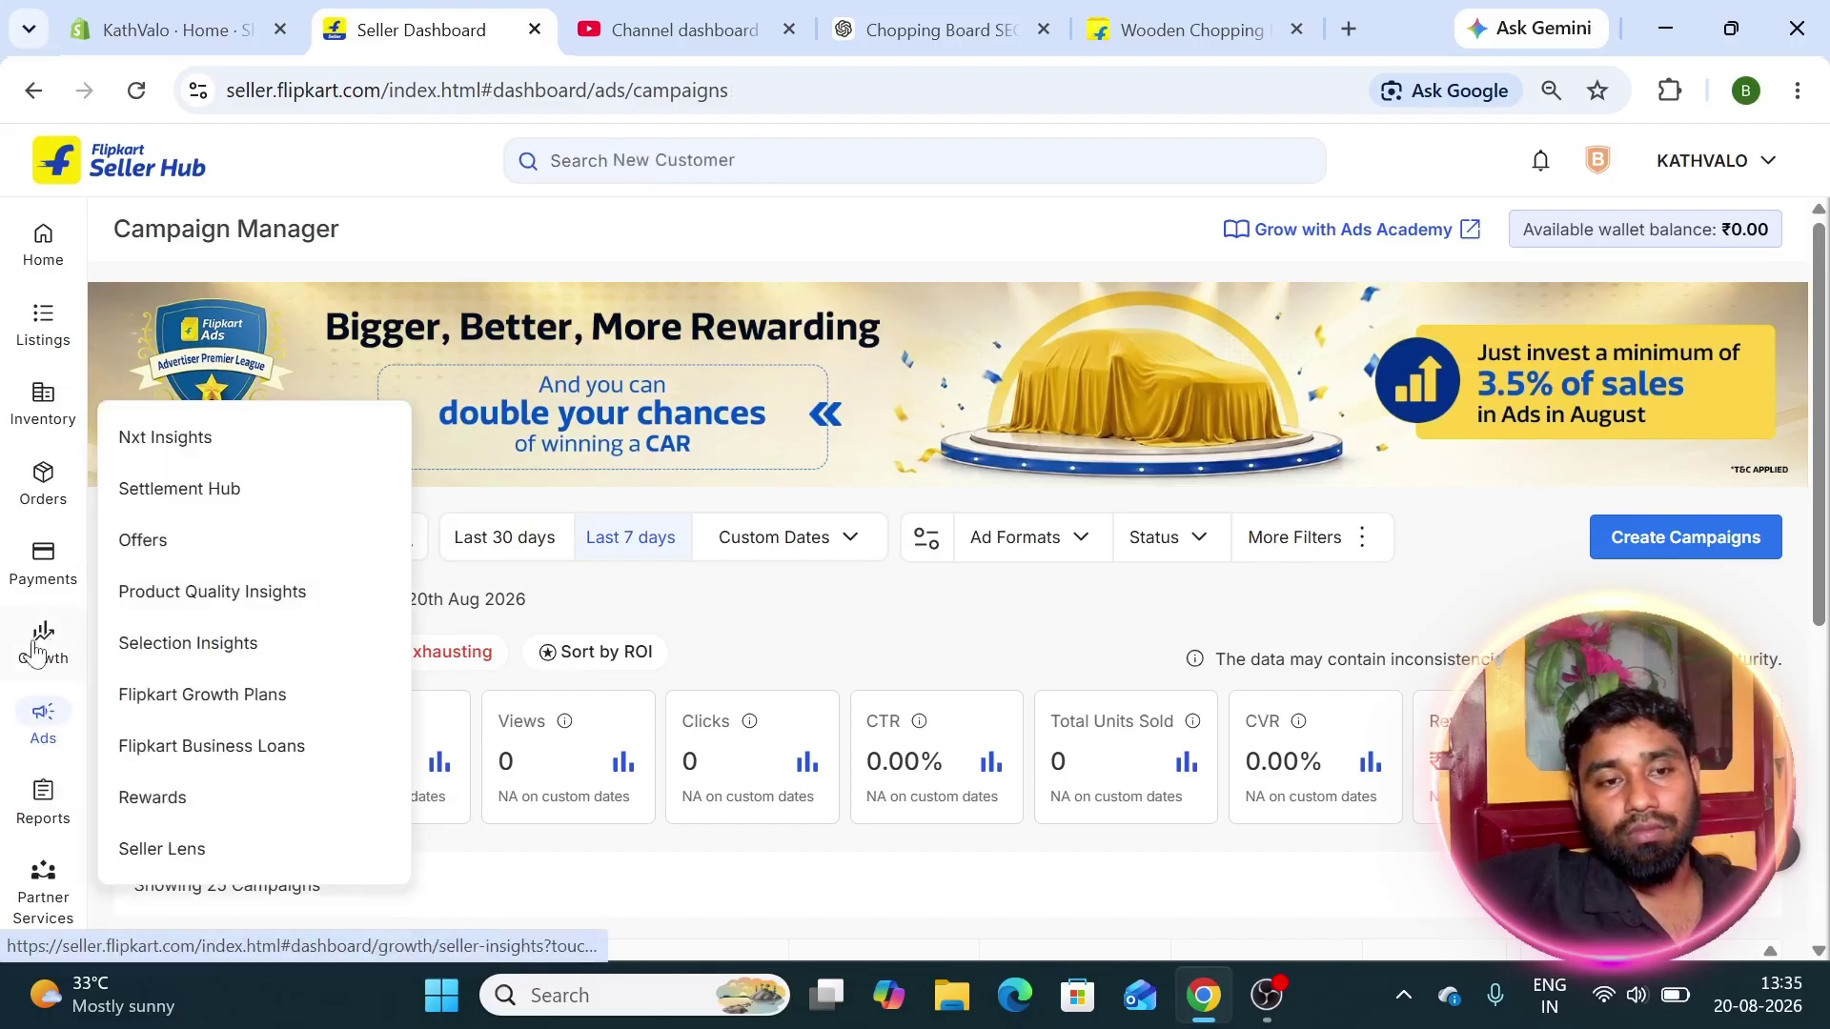
Open the Flipkart Ads recommendations and examine the Growth and Kickstart campaigns and the Quick campaign's CTR, units sold and ROI.
{"action": "mouse_move", "coordinate": [43, 724]}
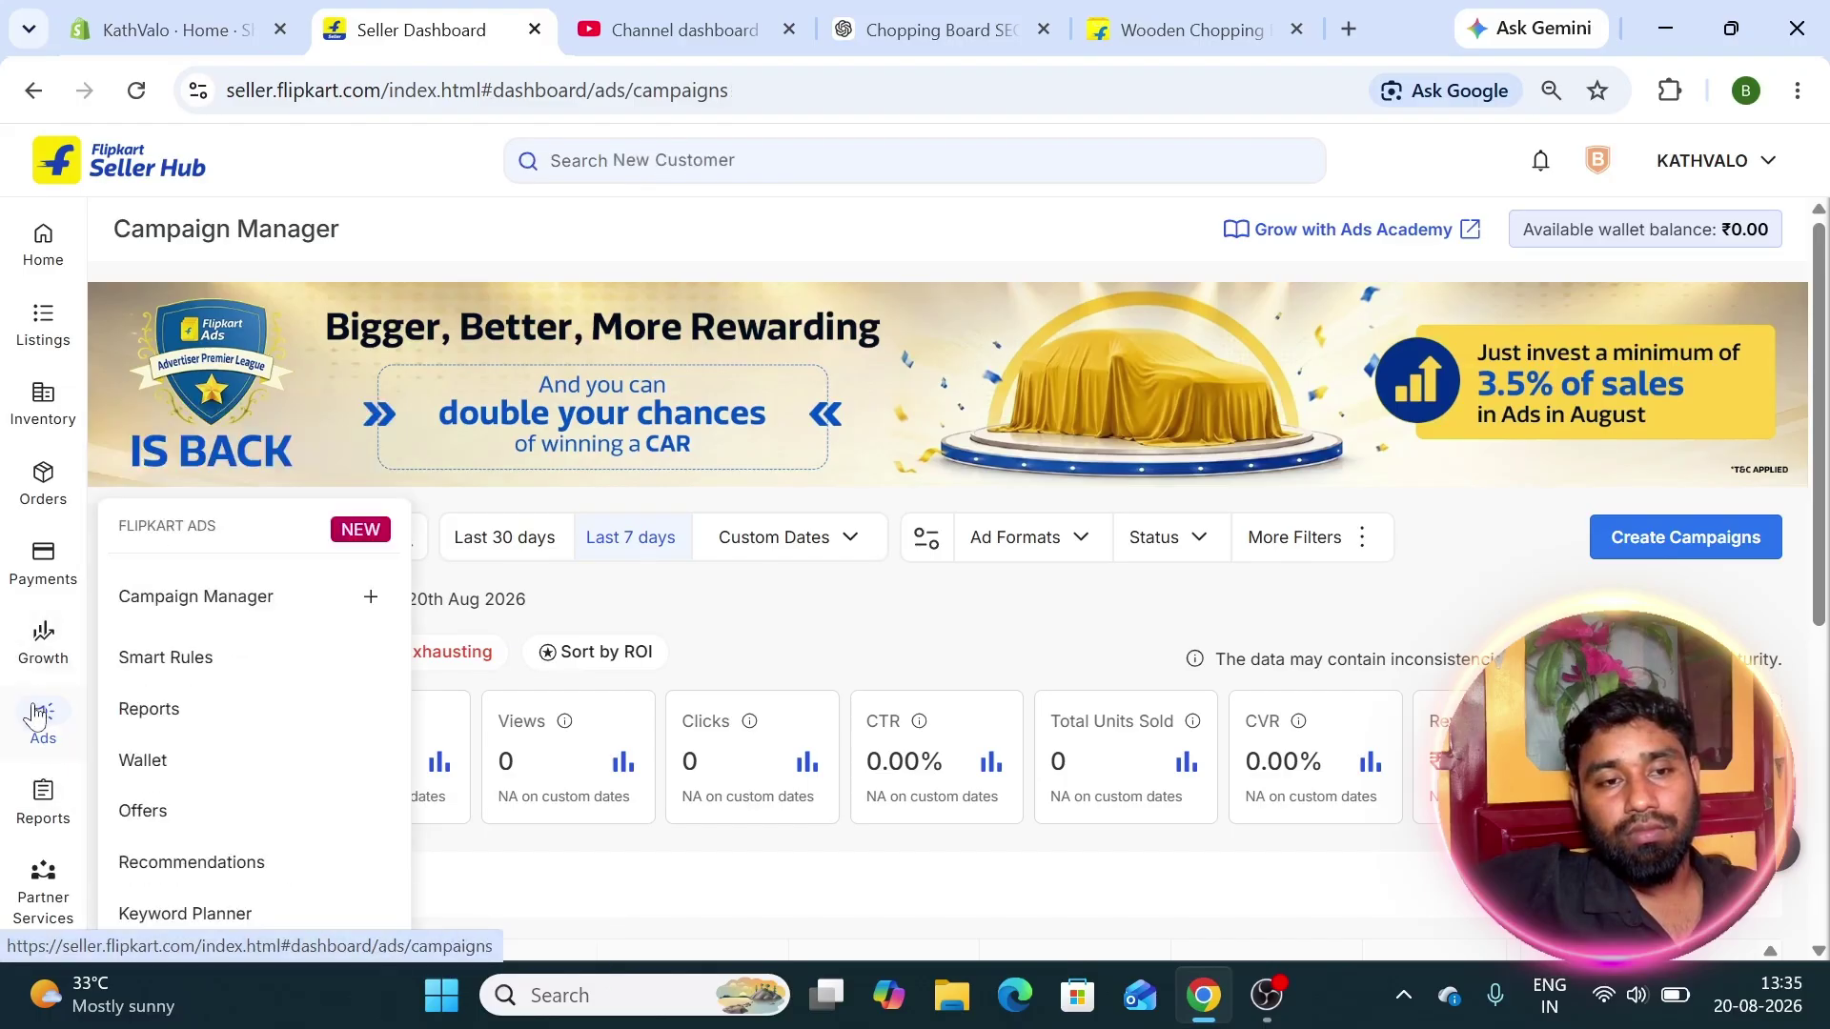
{"action": "left_click", "coordinate": [162, 870]}
{"action": "scroll", "coordinate": [490, 494], "scroll_direction": "down", "scroll_amount": 2}
{"action": "scroll", "coordinate": [283, 445], "scroll_direction": "down", "scroll_amount": 3}
{"action": "scroll", "coordinate": [327, 355], "scroll_direction": "up", "scroll_amount": 2}
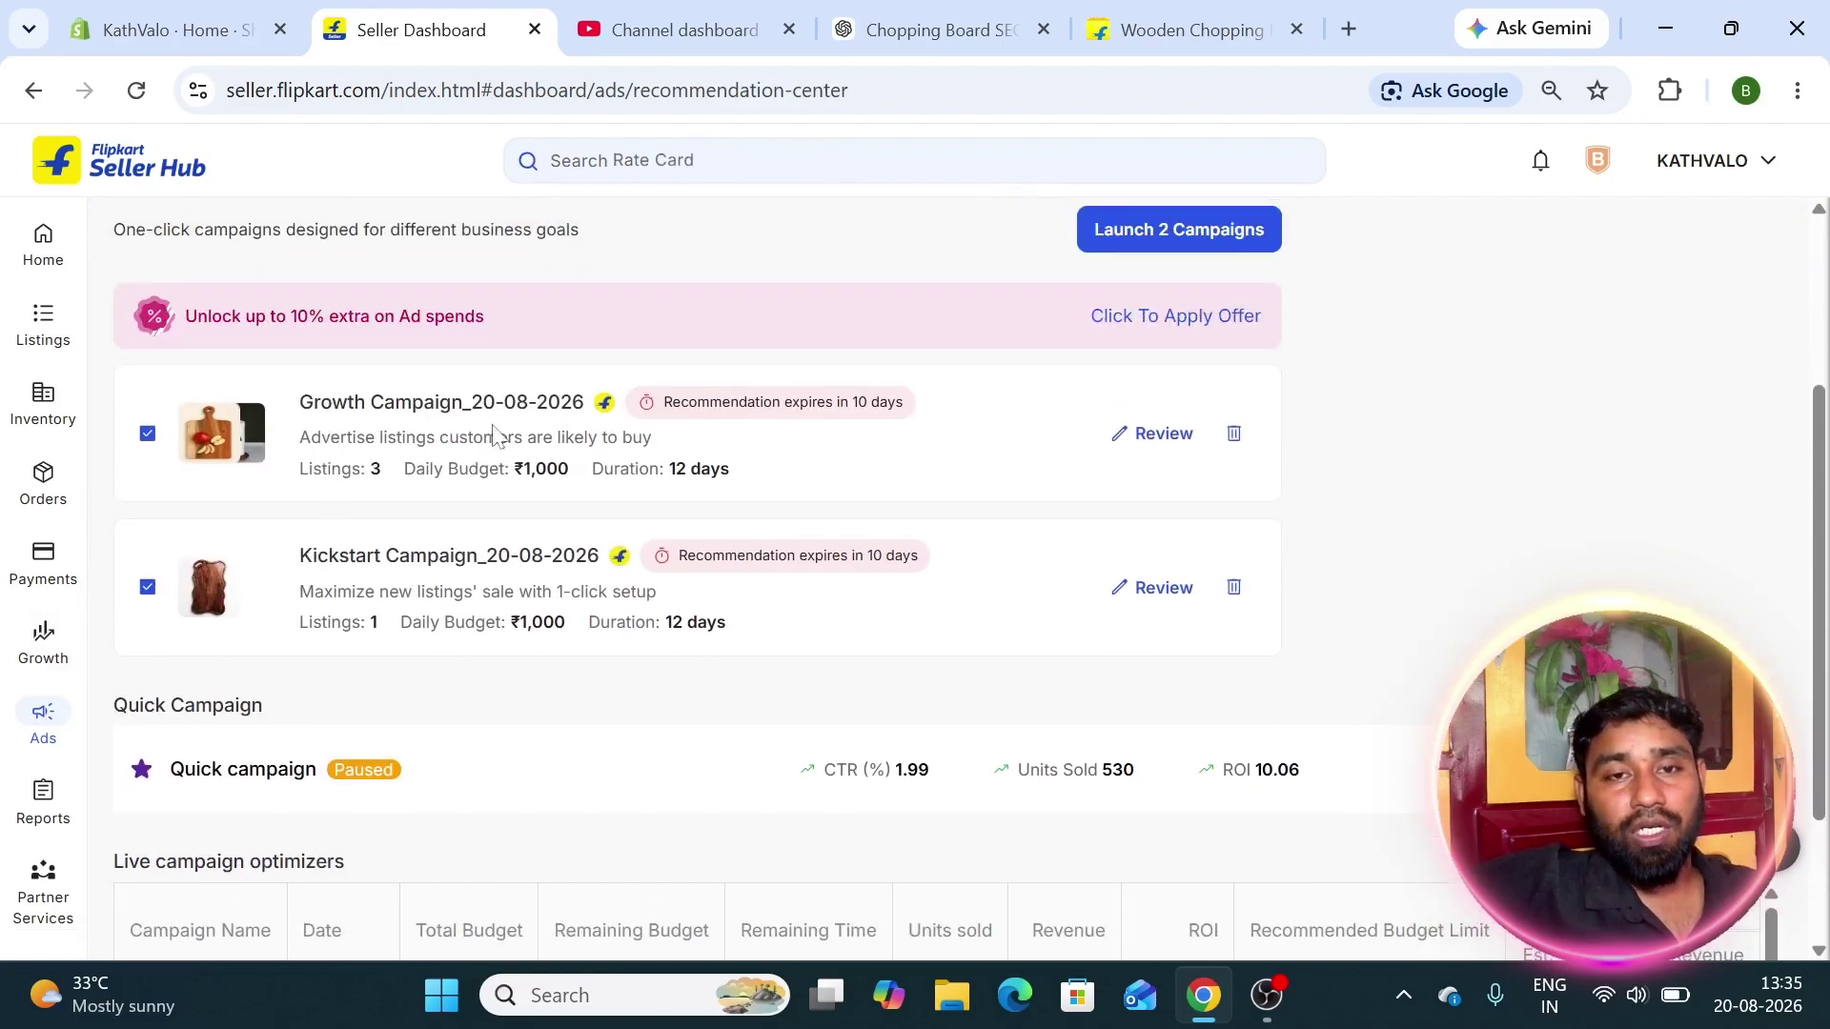
{"action": "mouse_move", "coordinate": [114, 648]}
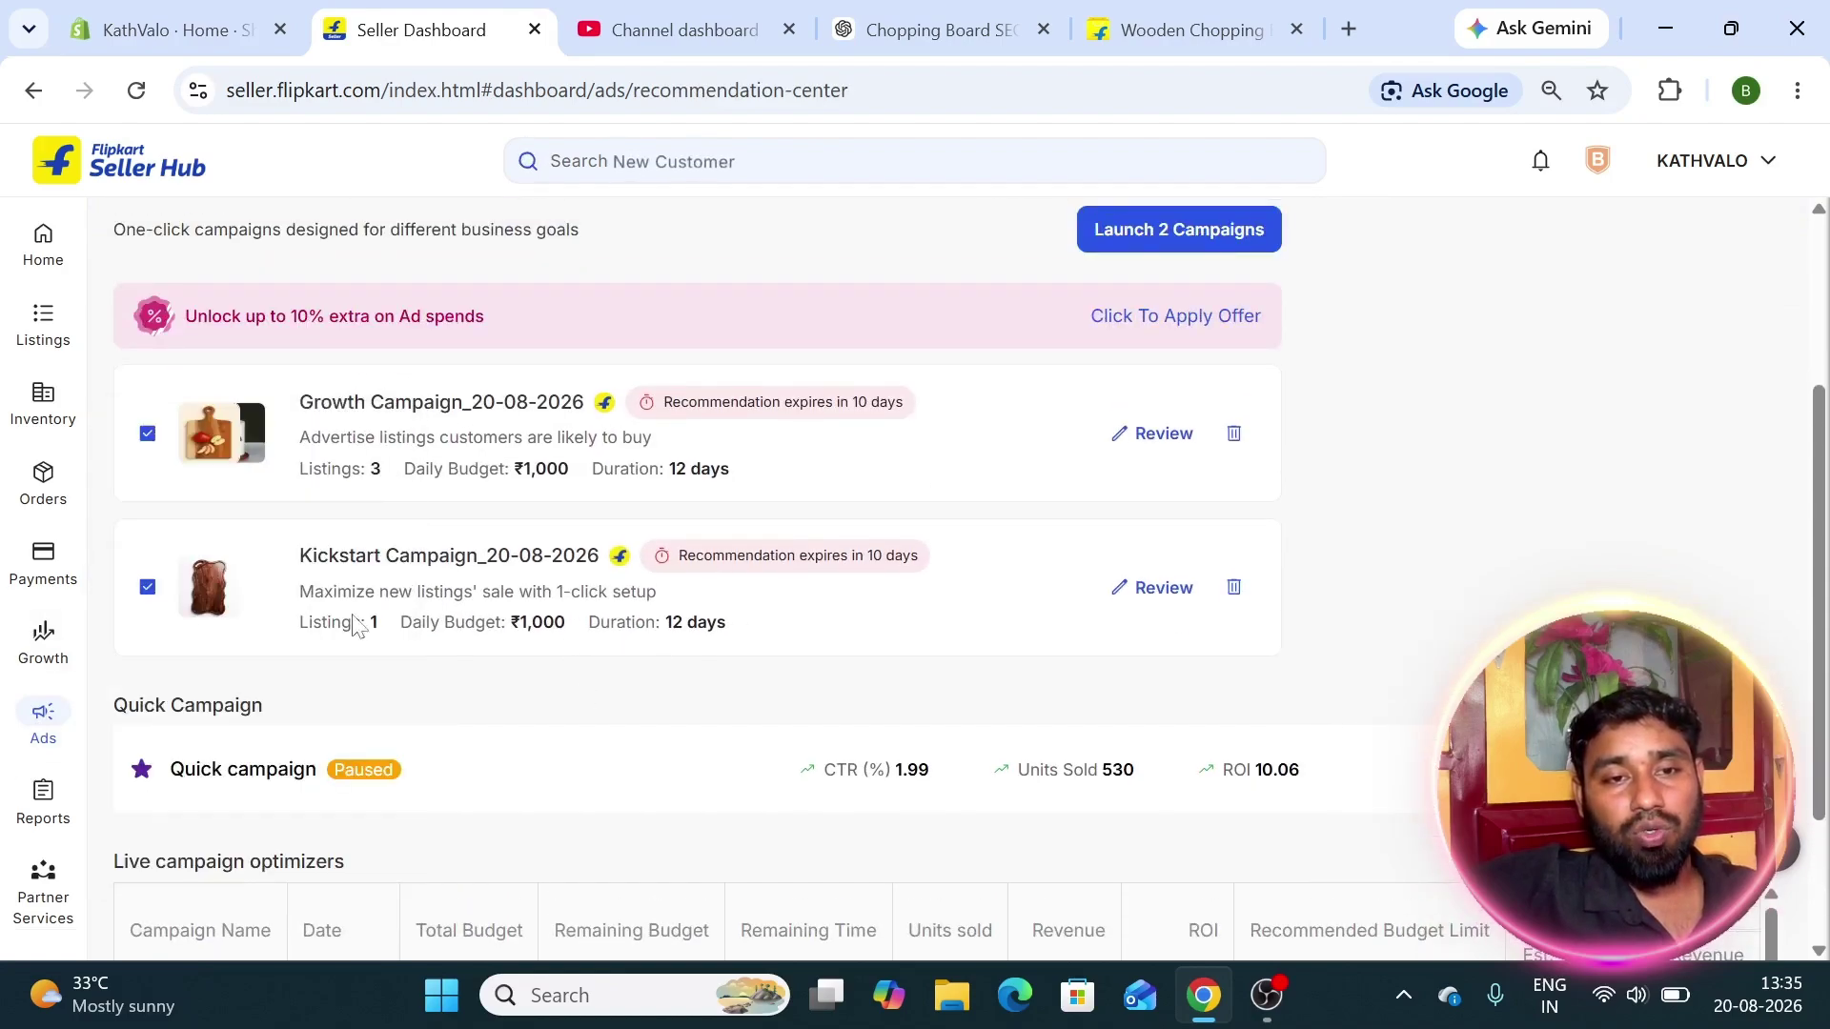
{"action": "scroll", "coordinate": [691, 605], "scroll_direction": "down", "scroll_amount": 2}
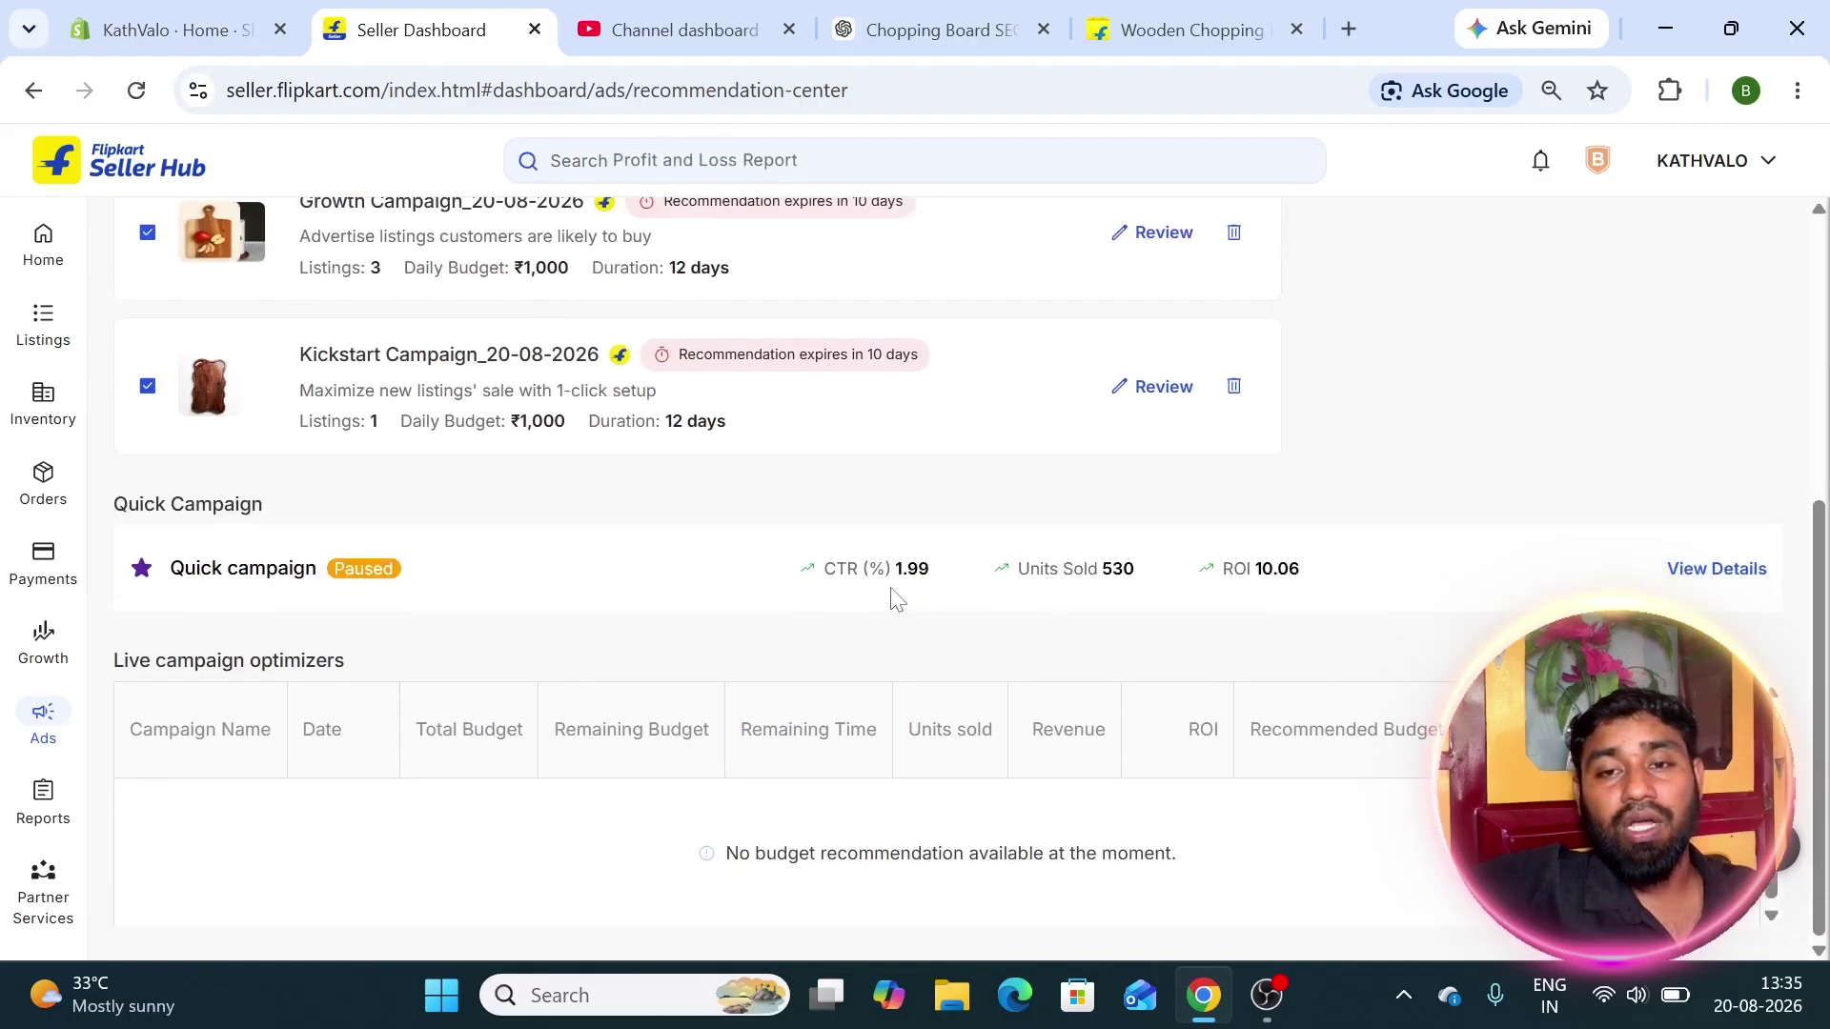
{"action": "left_click_drag", "start_coordinate": [848, 570], "coordinate": [986, 591]}
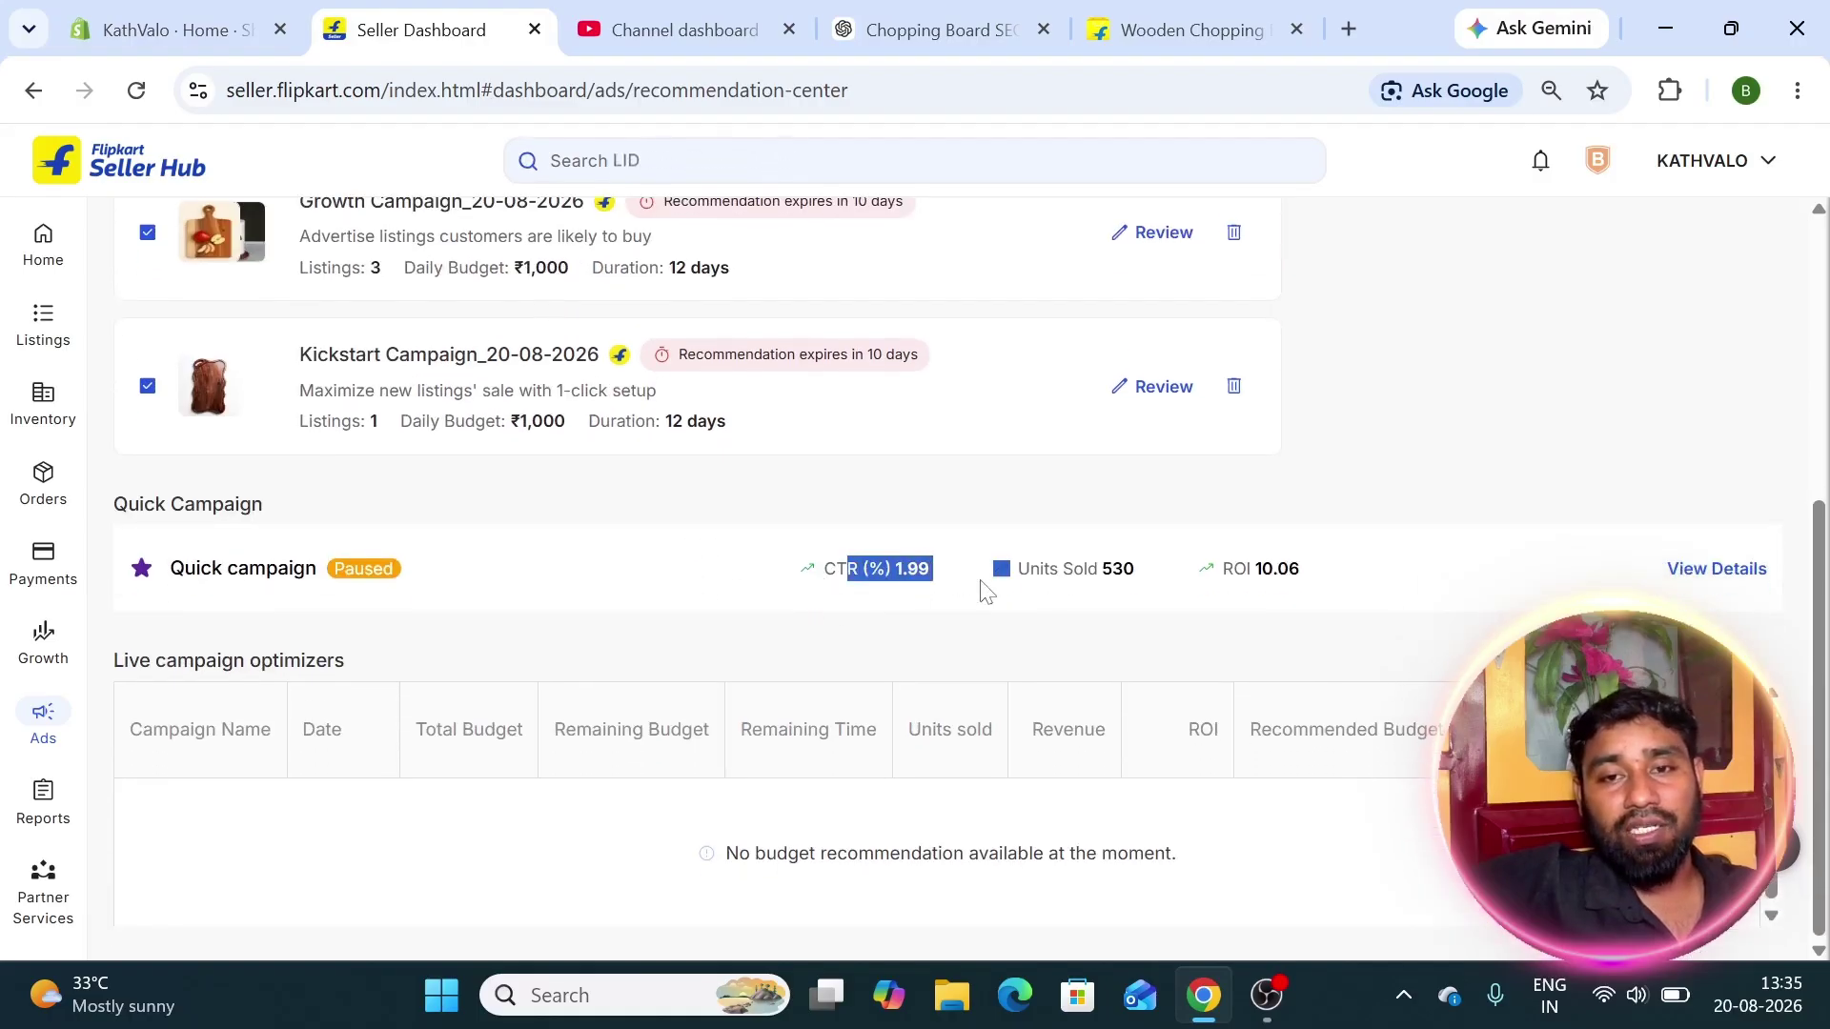
{"action": "left_click", "coordinate": [740, 604]}
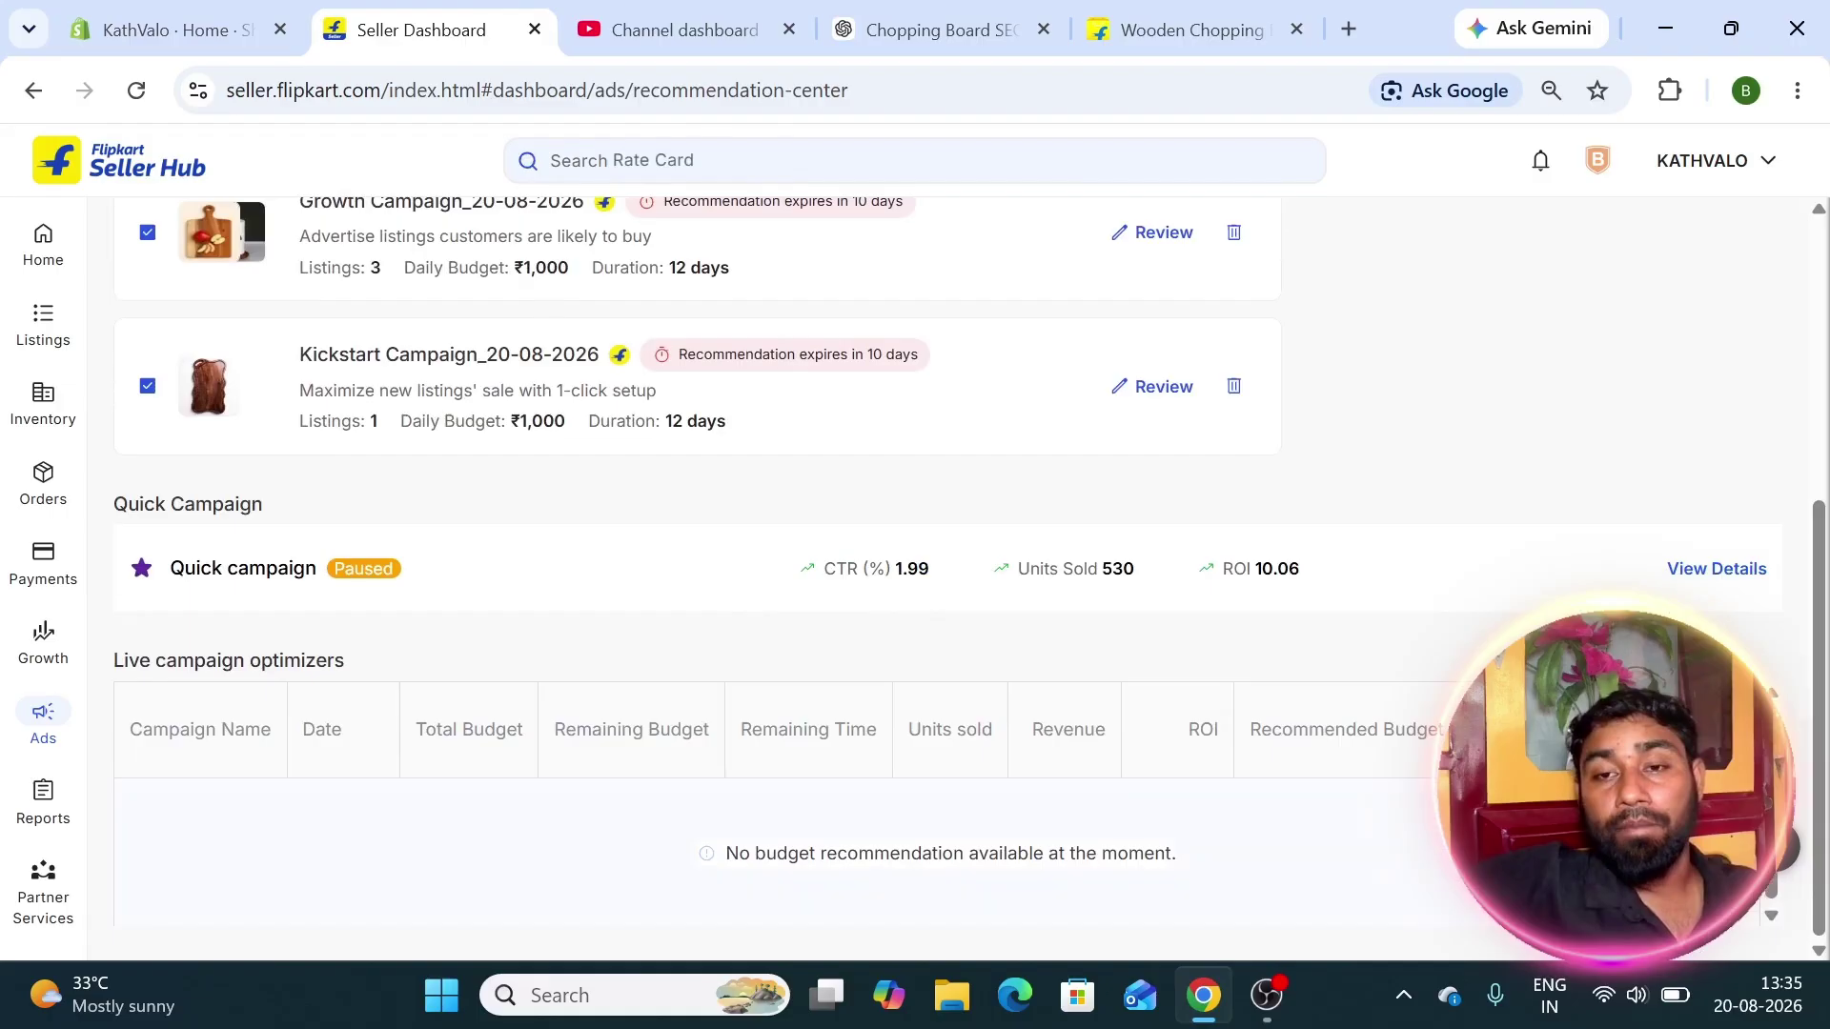
Check the paused Quick campaign's ROI against the recommended Growth and Kickstart campaigns.
{"action": "left_click_drag", "start_coordinate": [1030, 572], "coordinate": [1308, 572]}
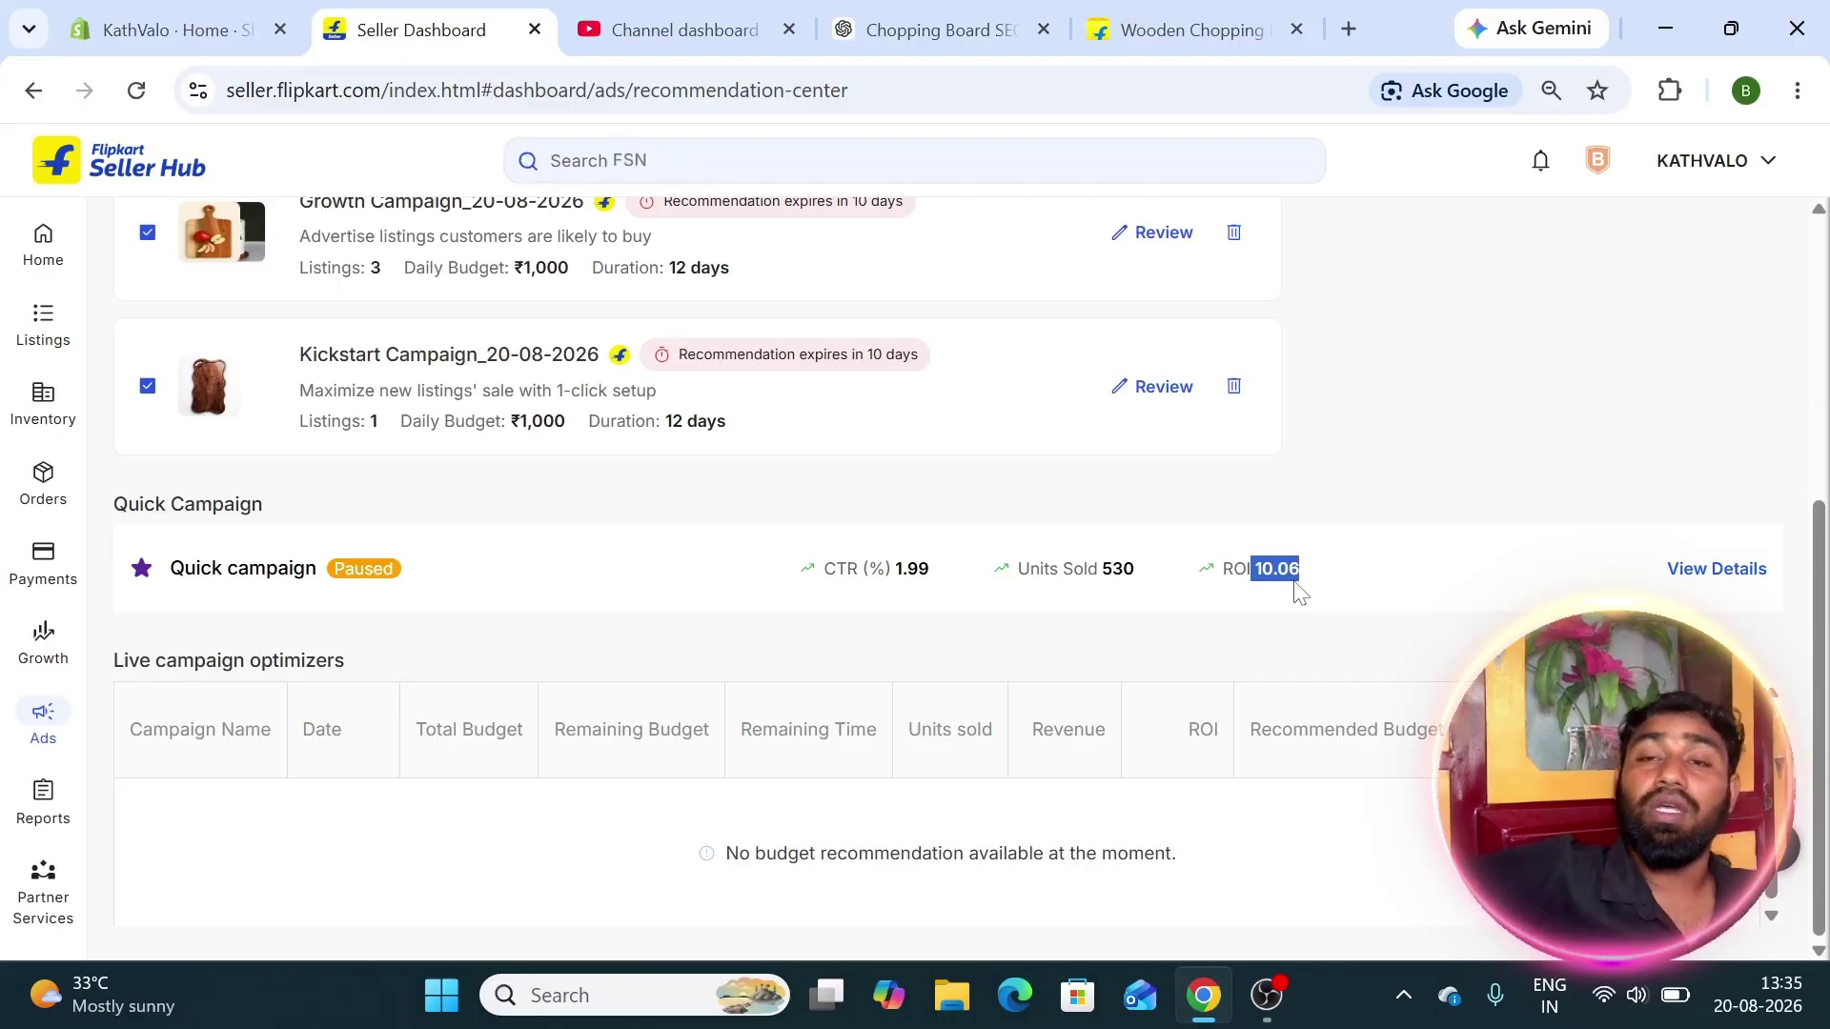
{"action": "scroll", "coordinate": [1298, 591], "scroll_direction": "up", "scroll_amount": 4}
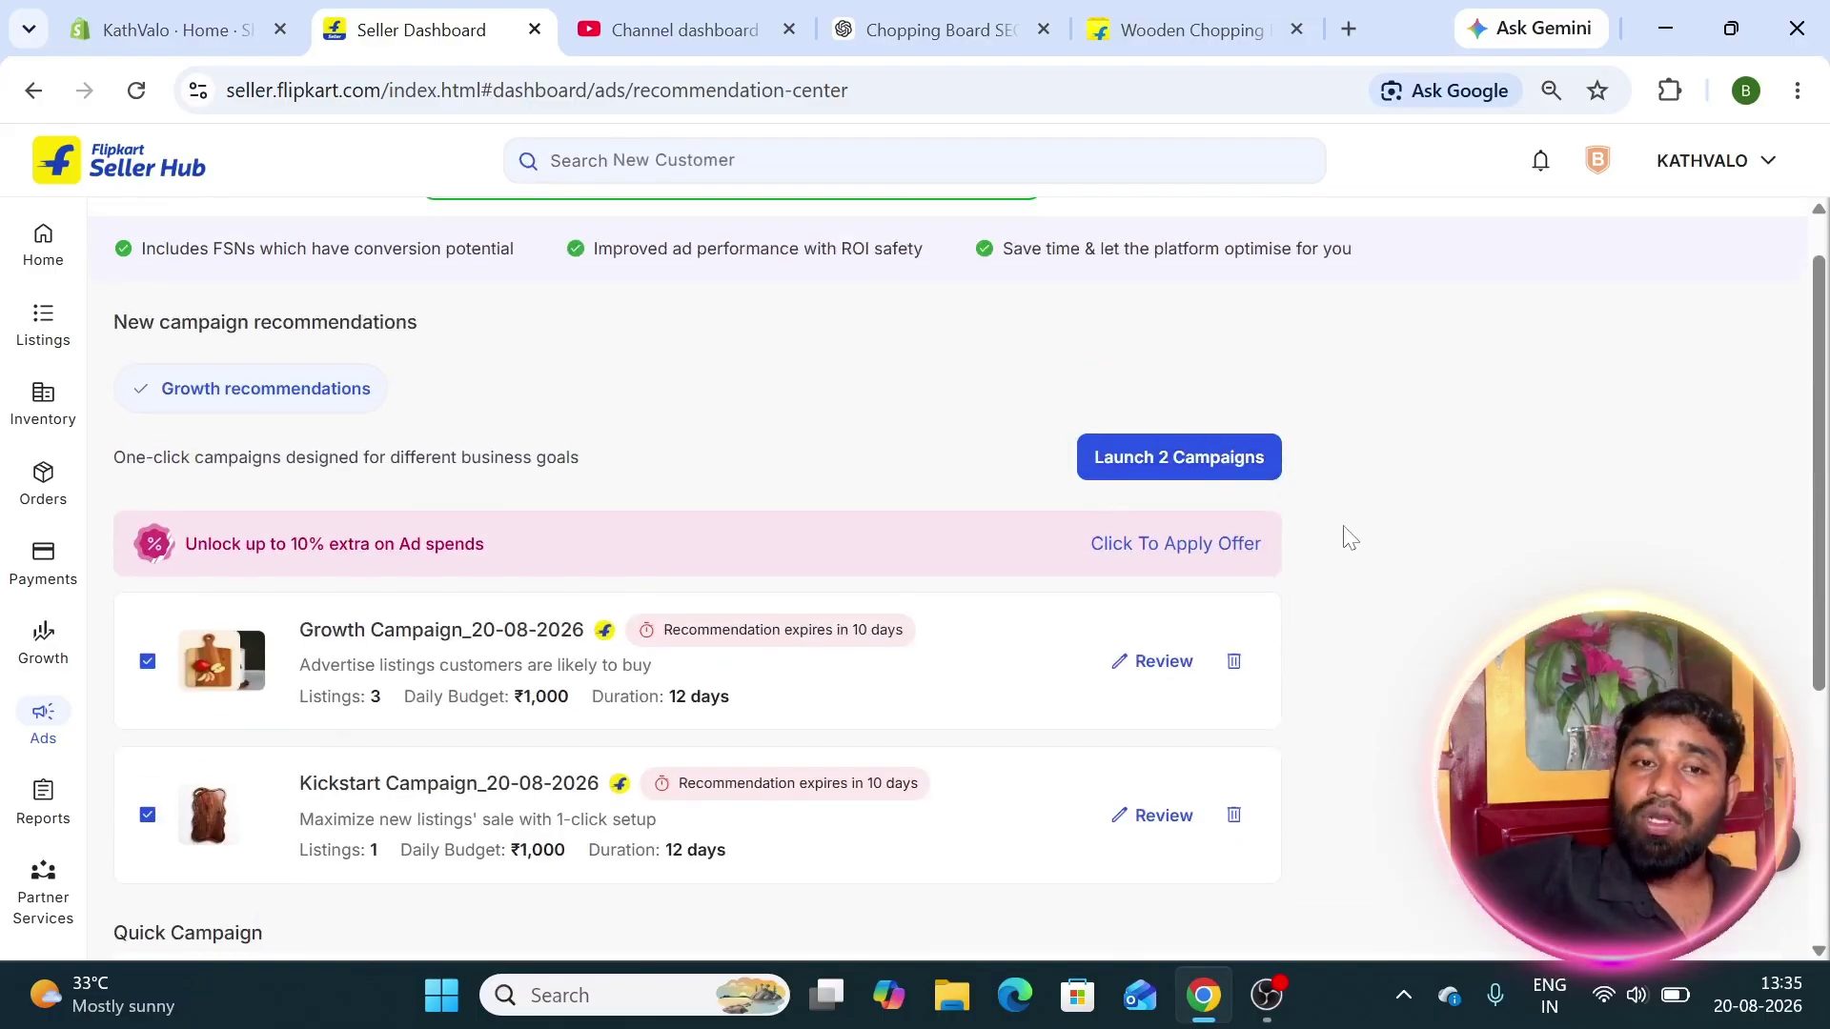
{"action": "scroll", "coordinate": [1351, 539], "scroll_direction": "down", "scroll_amount": 4}
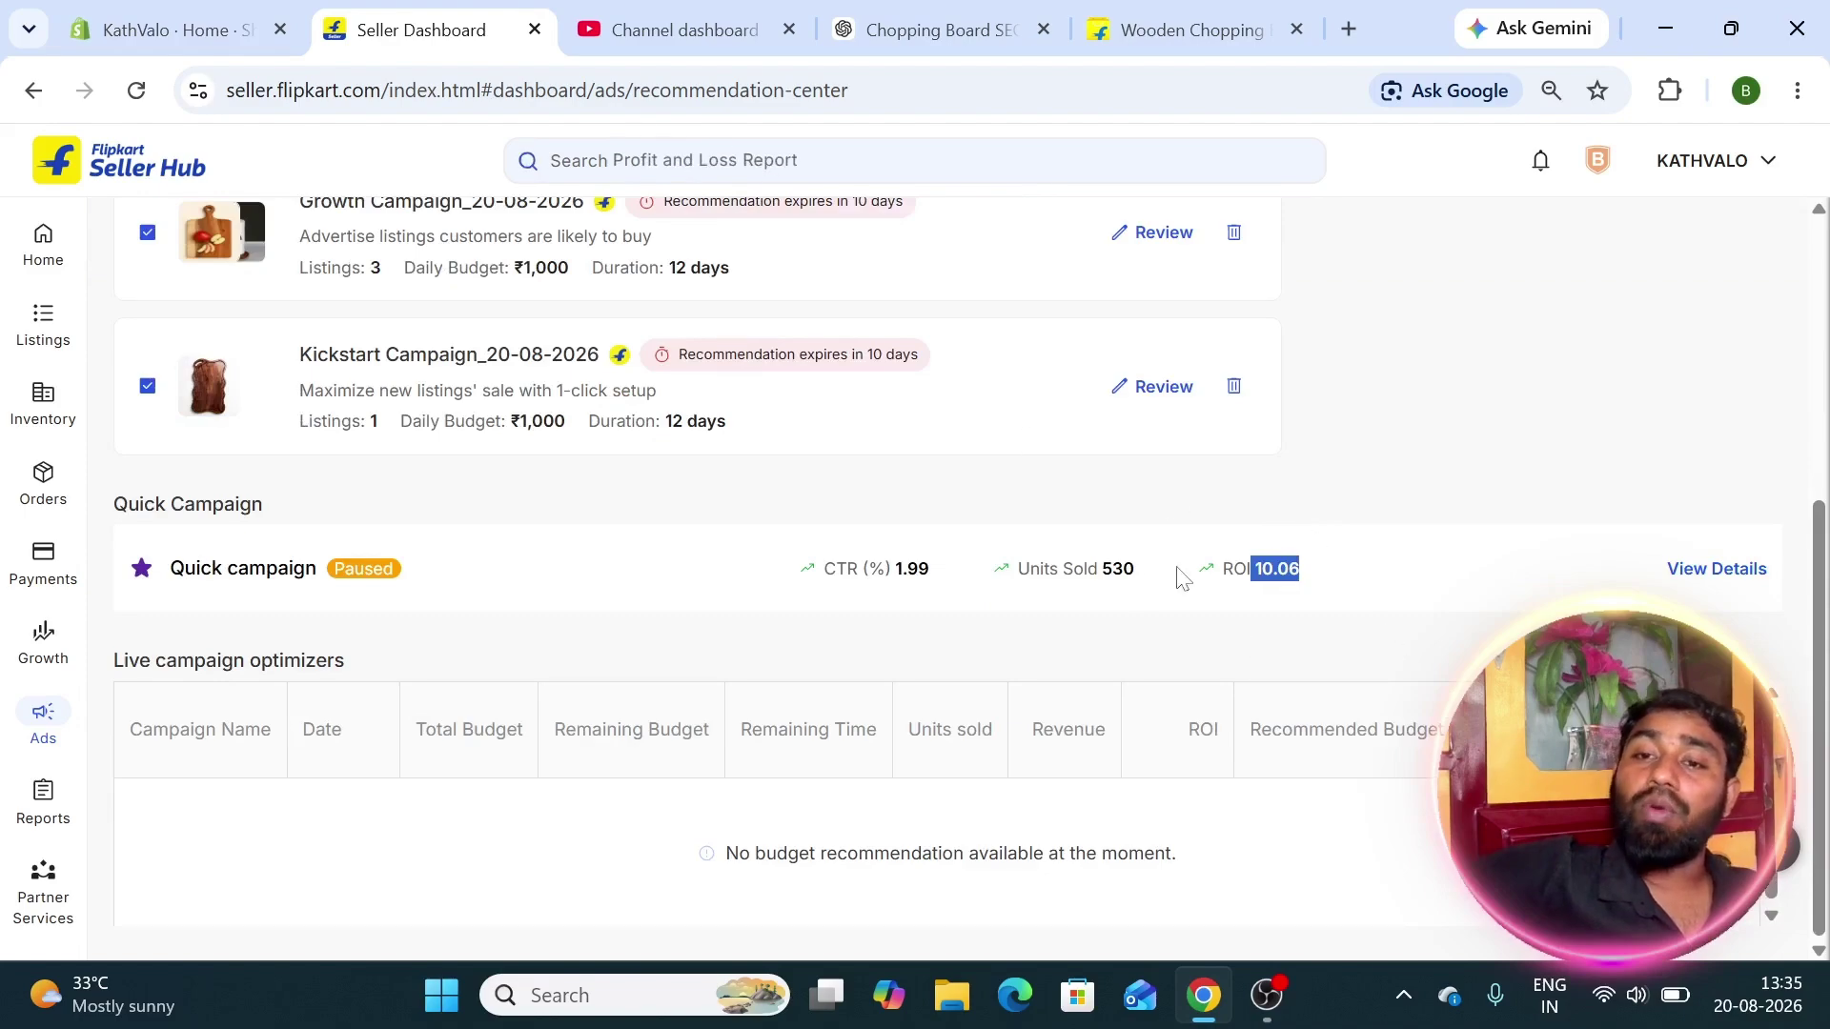
{"action": "left_click", "coordinate": [721, 566]}
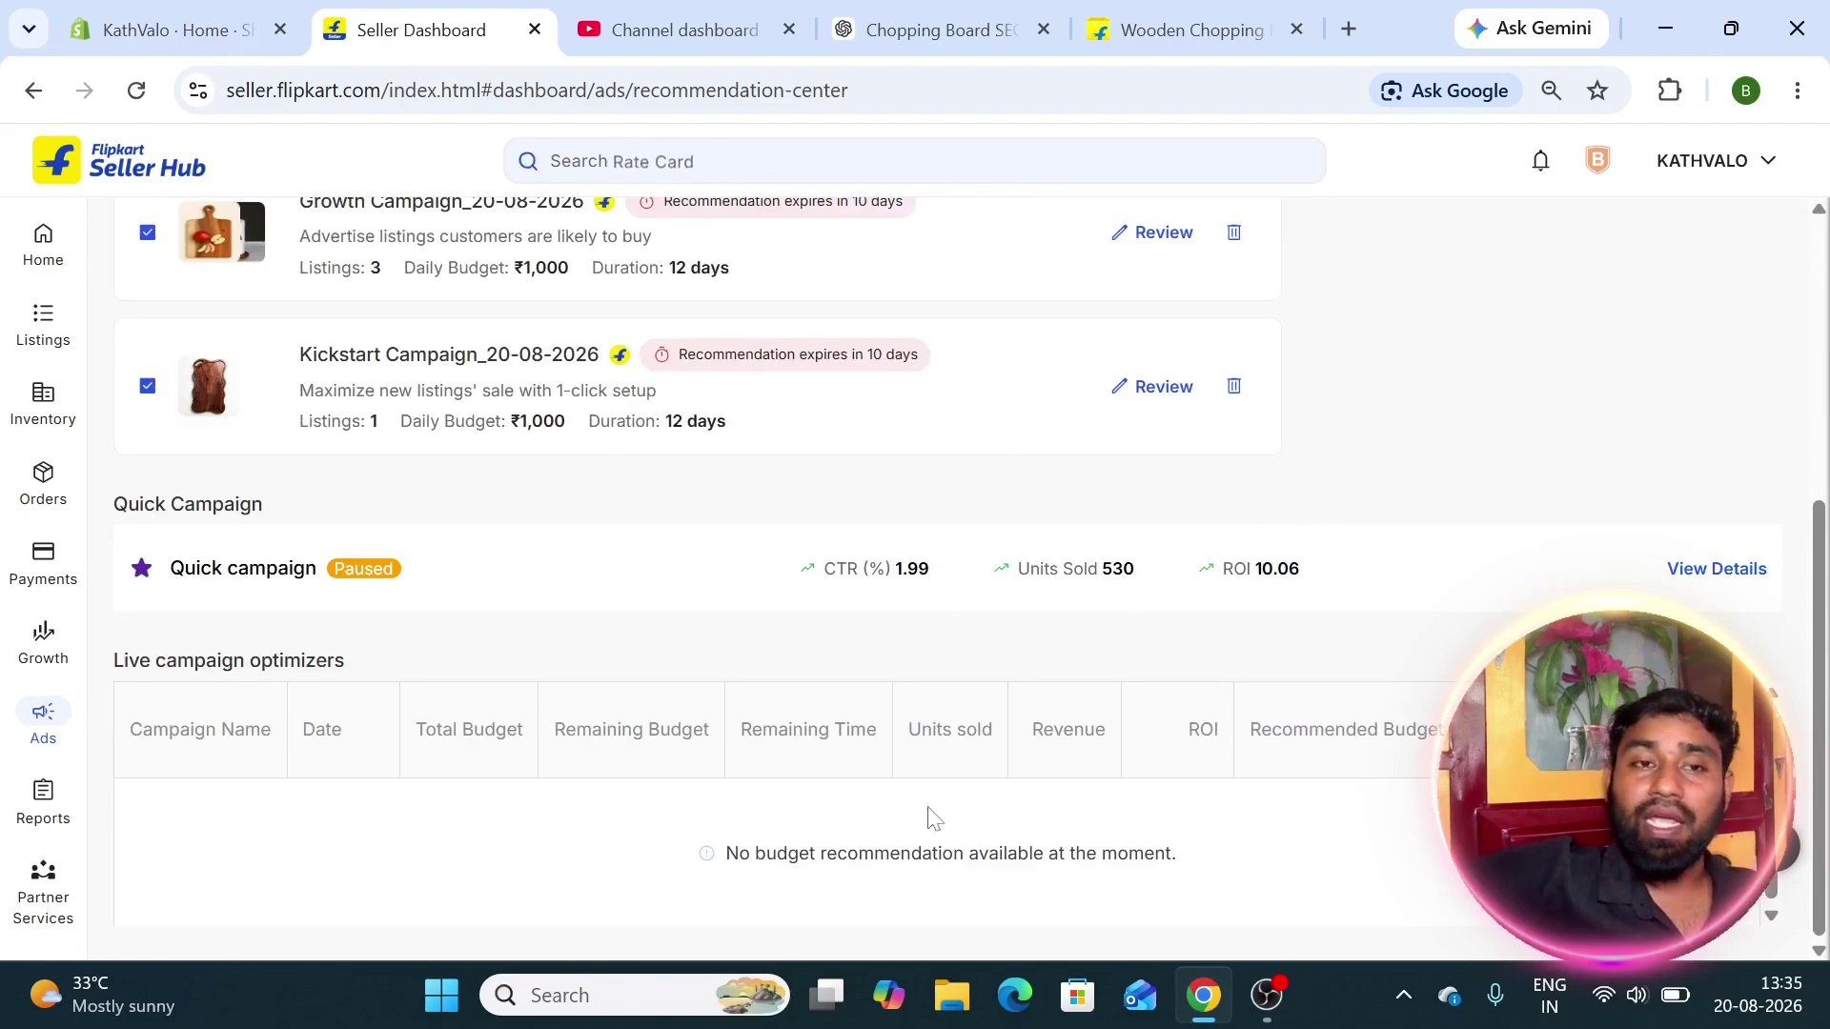
Examine the extra ad spends offer above the recommended Growth and Kickstart campaigns.
{"action": "mouse_move", "coordinate": [36, 801]}
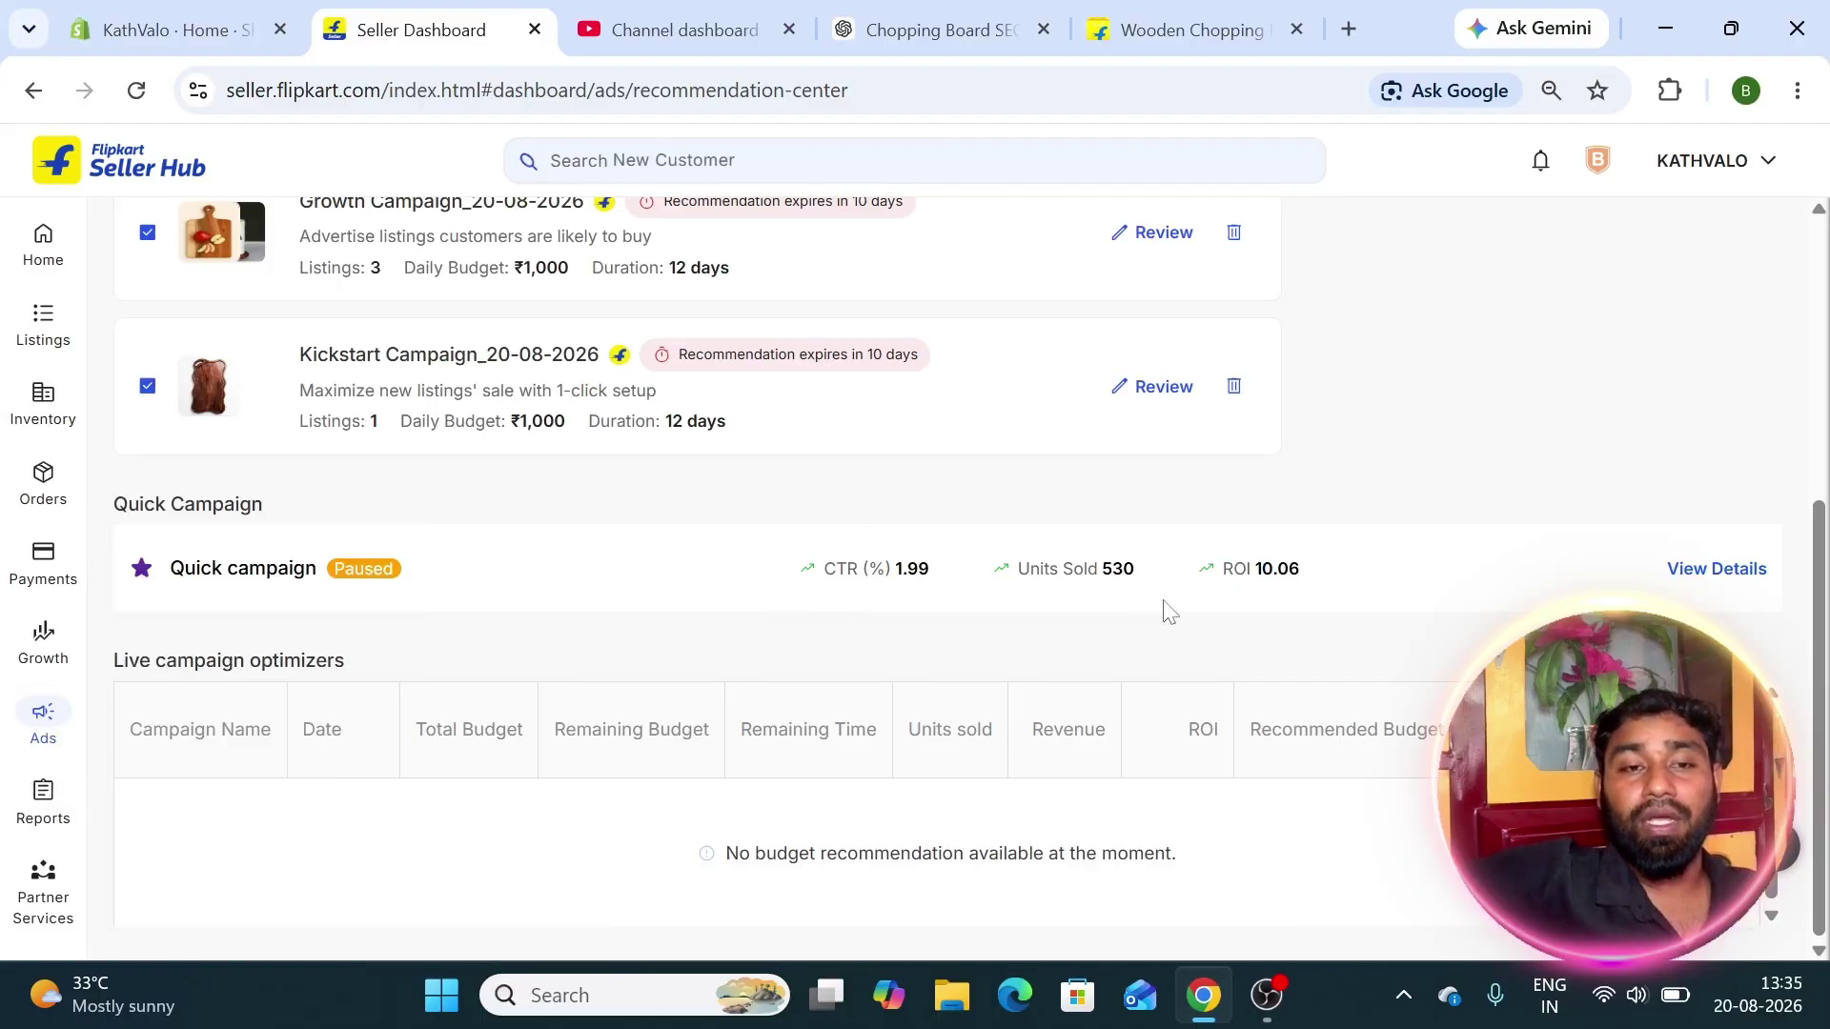
{"action": "scroll", "coordinate": [1115, 610], "scroll_direction": "up", "scroll_amount": 3}
{"action": "scroll", "coordinate": [763, 553], "scroll_direction": "up", "scroll_amount": 2}
{"action": "scroll", "coordinate": [633, 524], "scroll_direction": "down", "scroll_amount": 3}
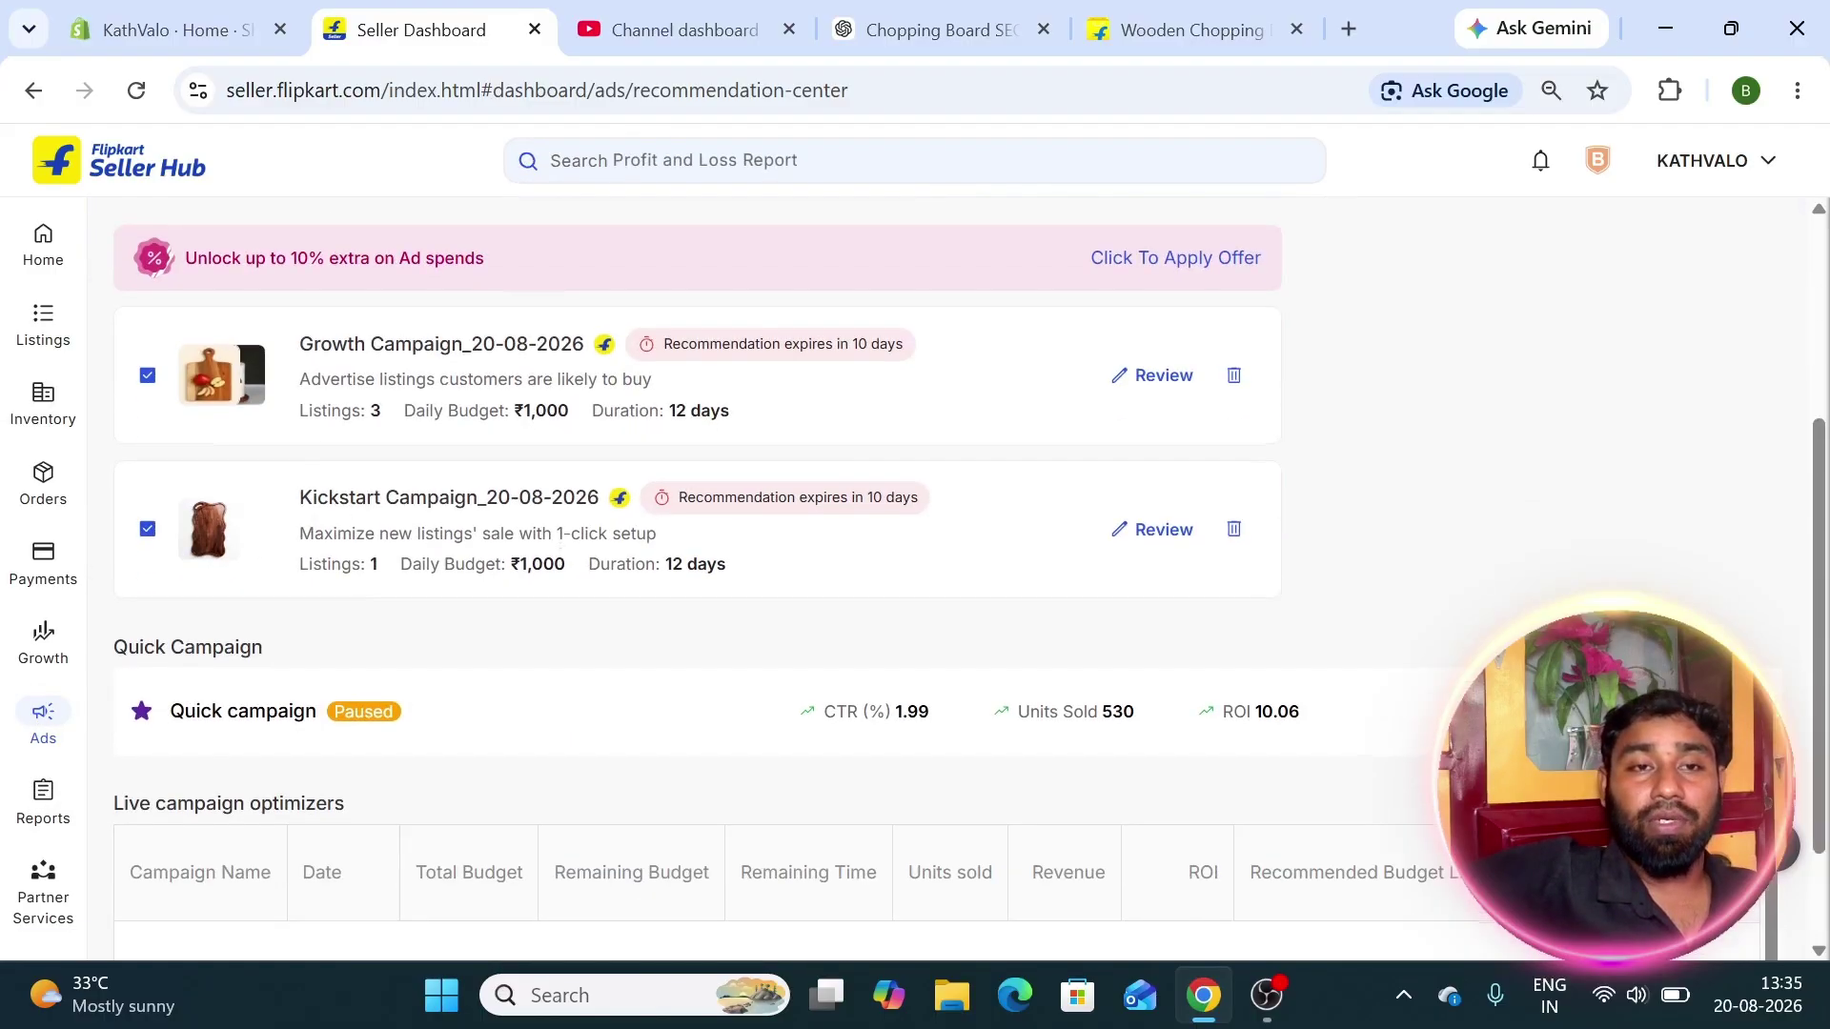
{"action": "scroll", "coordinate": [202, 420], "scroll_direction": "up", "scroll_amount": 2}
{"action": "left_click_drag", "start_coordinate": [183, 400], "coordinate": [808, 442]}
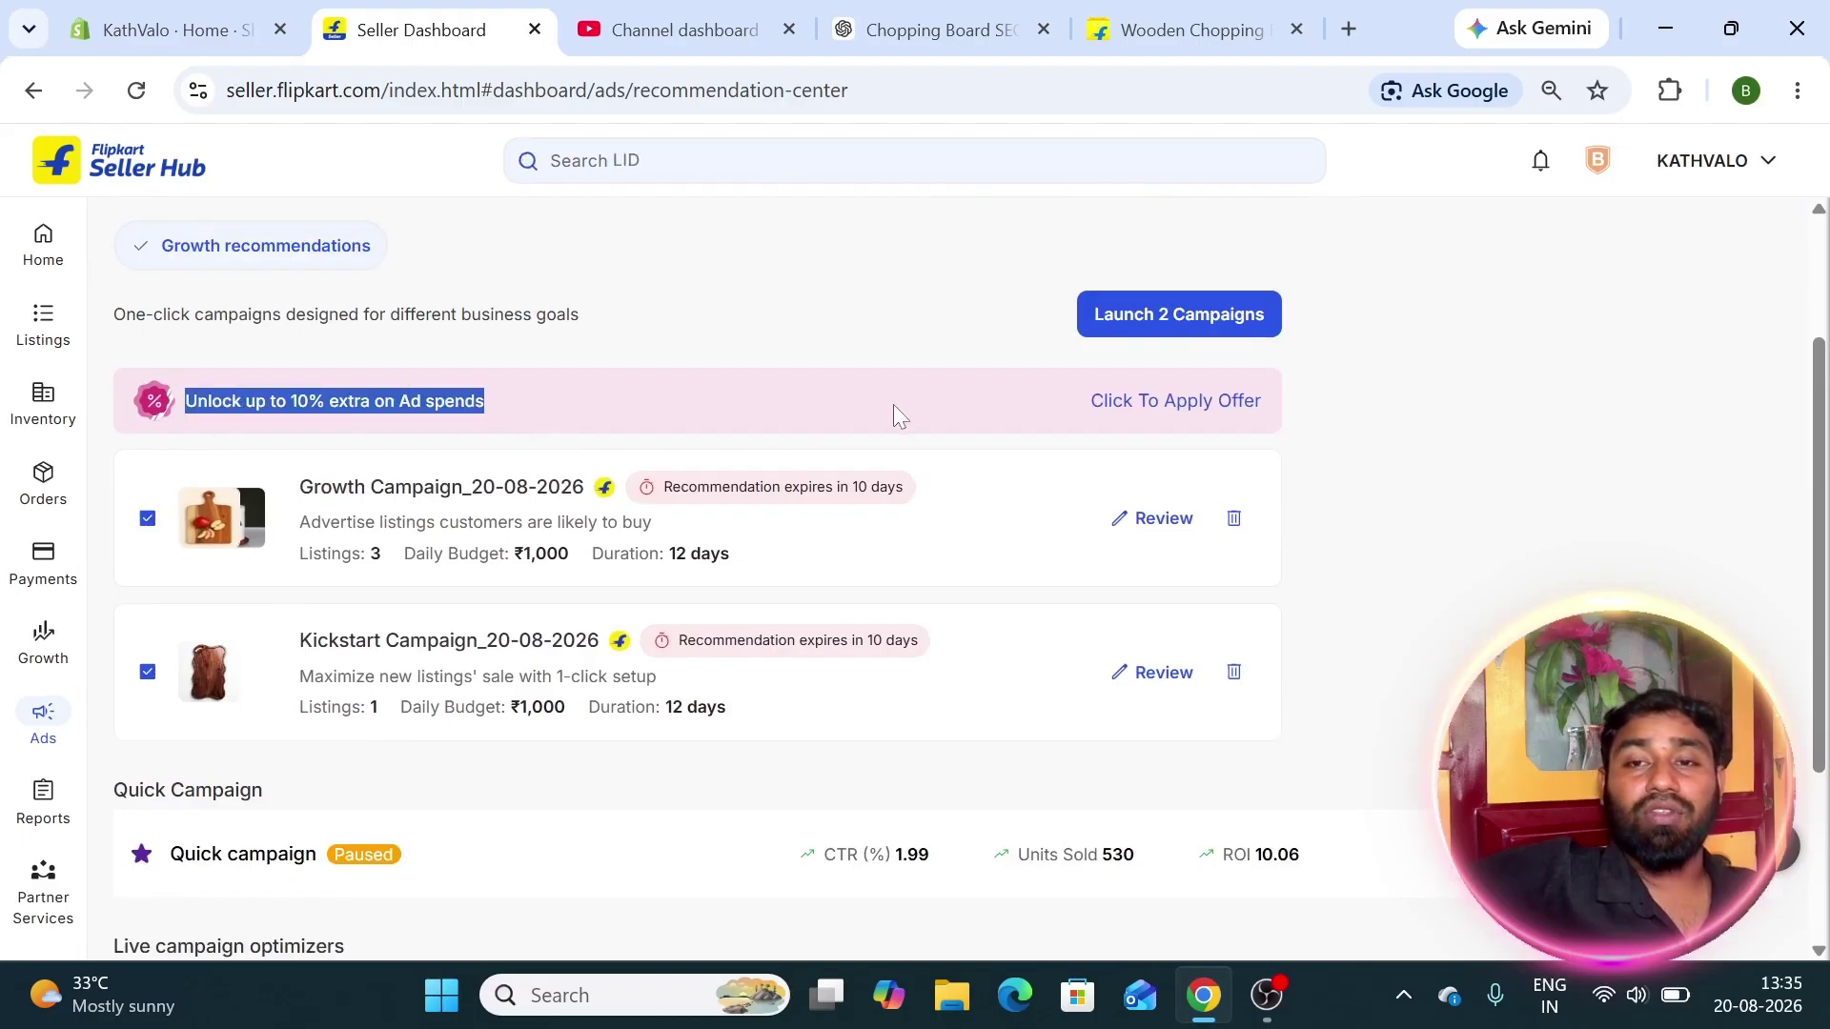
{"action": "left_click", "coordinate": [1573, 612]}
{"action": "scroll", "coordinate": [1544, 610], "scroll_direction": "down", "scroll_amount": 4}
{"action": "scroll", "coordinate": [1544, 610], "scroll_direction": "up", "scroll_amount": 4}
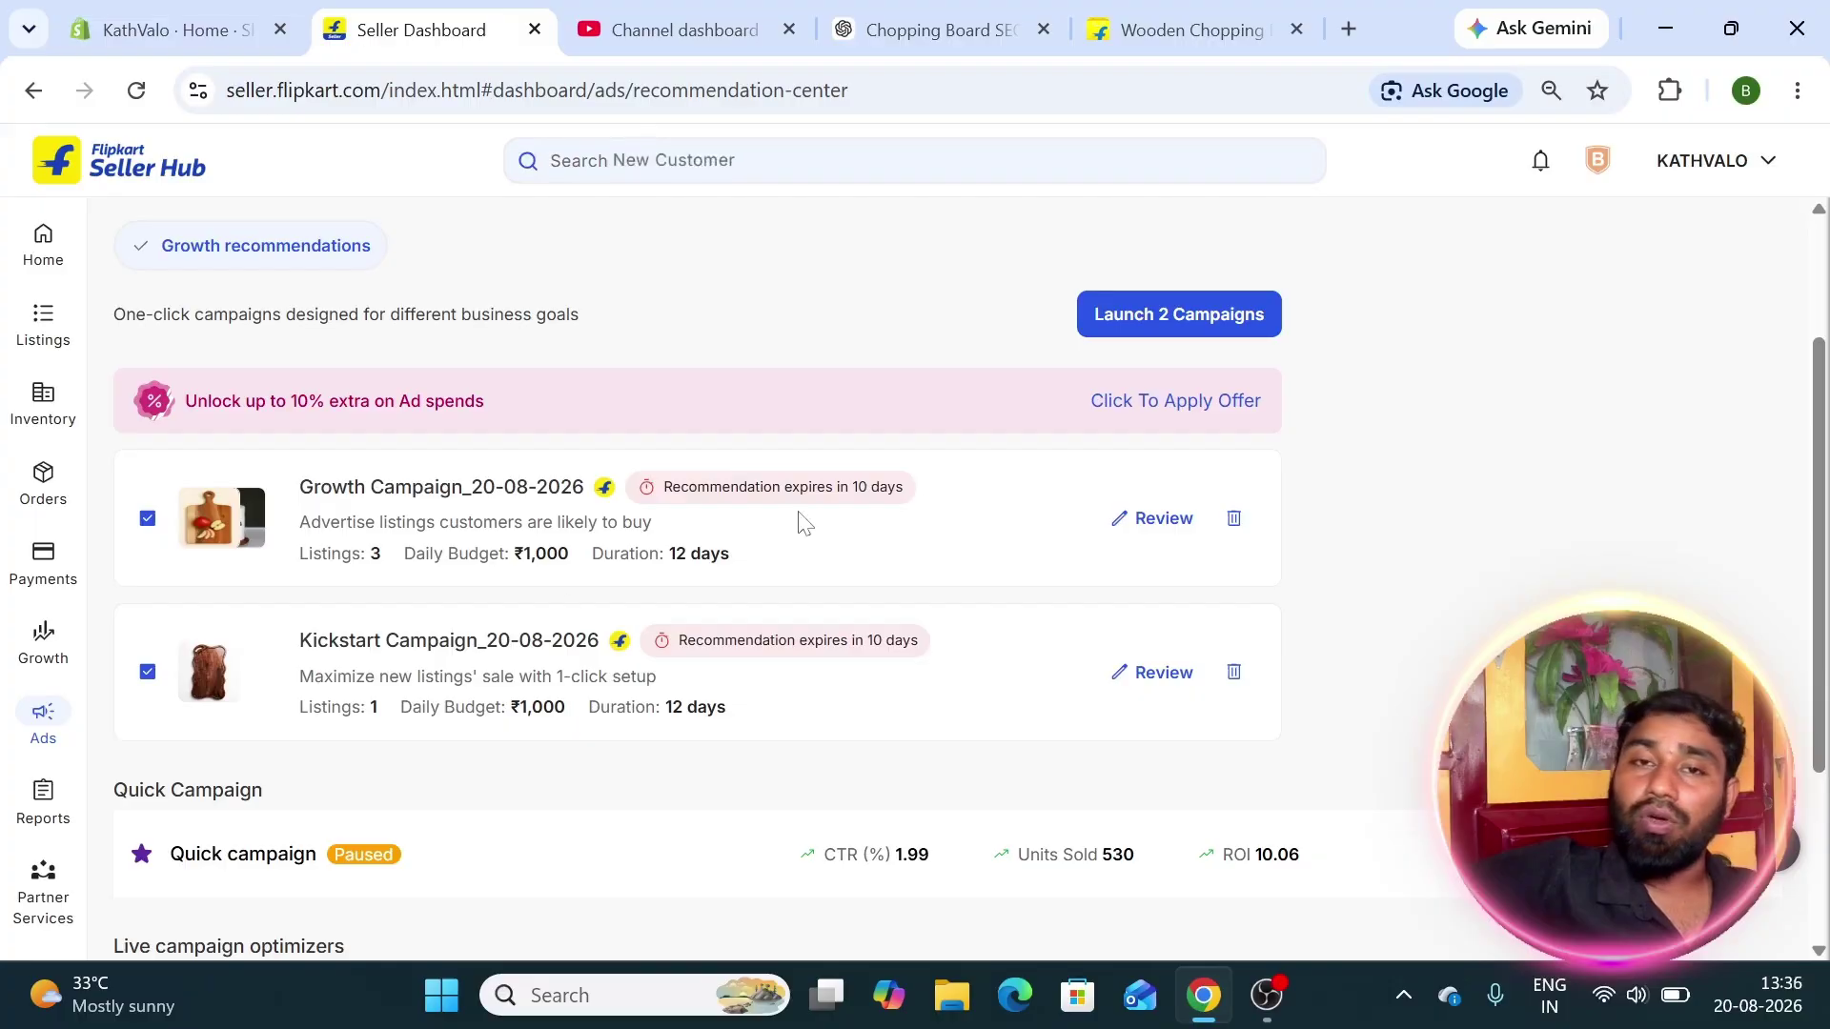
Examine the paused Quick campaign's performance figures again, covering CTR, units sold and especially ROI.
{"action": "scroll", "coordinate": [1229, 629], "scroll_direction": "down", "scroll_amount": 3}
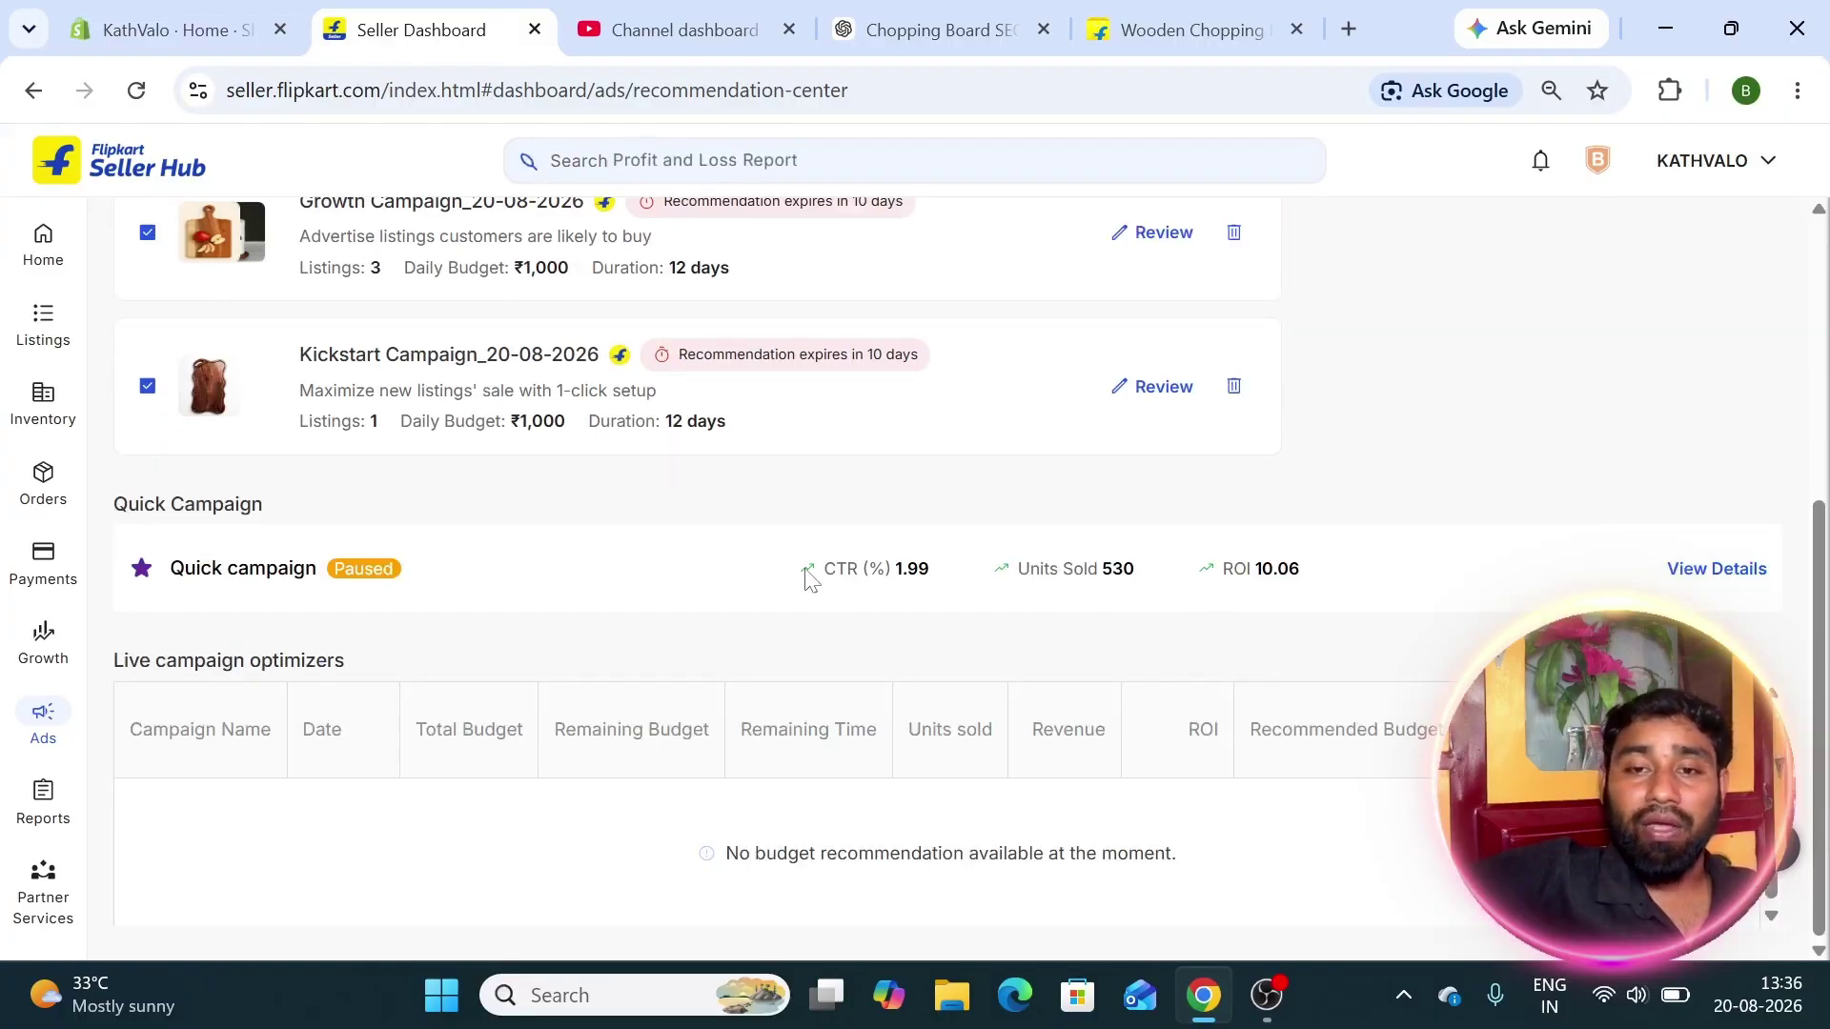
{"action": "left_click_drag", "start_coordinate": [847, 569], "coordinate": [1389, 575]}
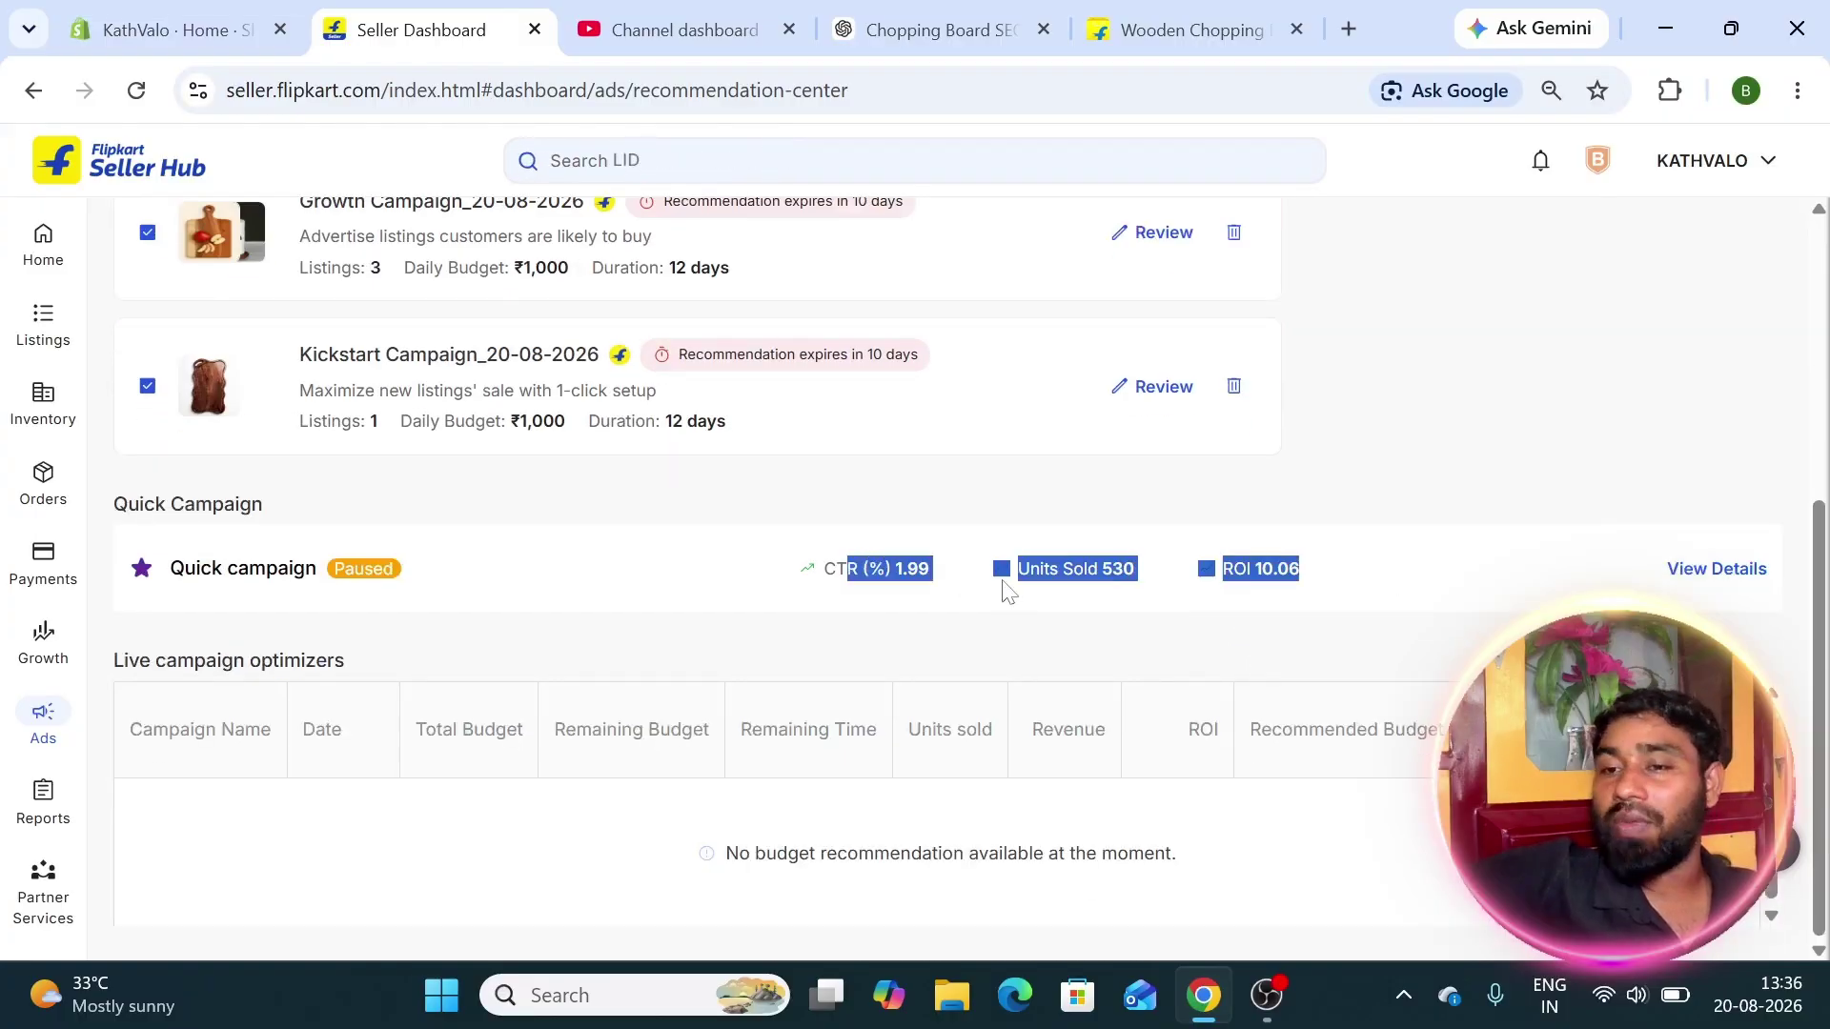
{"action": "left_click_drag", "start_coordinate": [1234, 572], "coordinate": [1344, 604]}
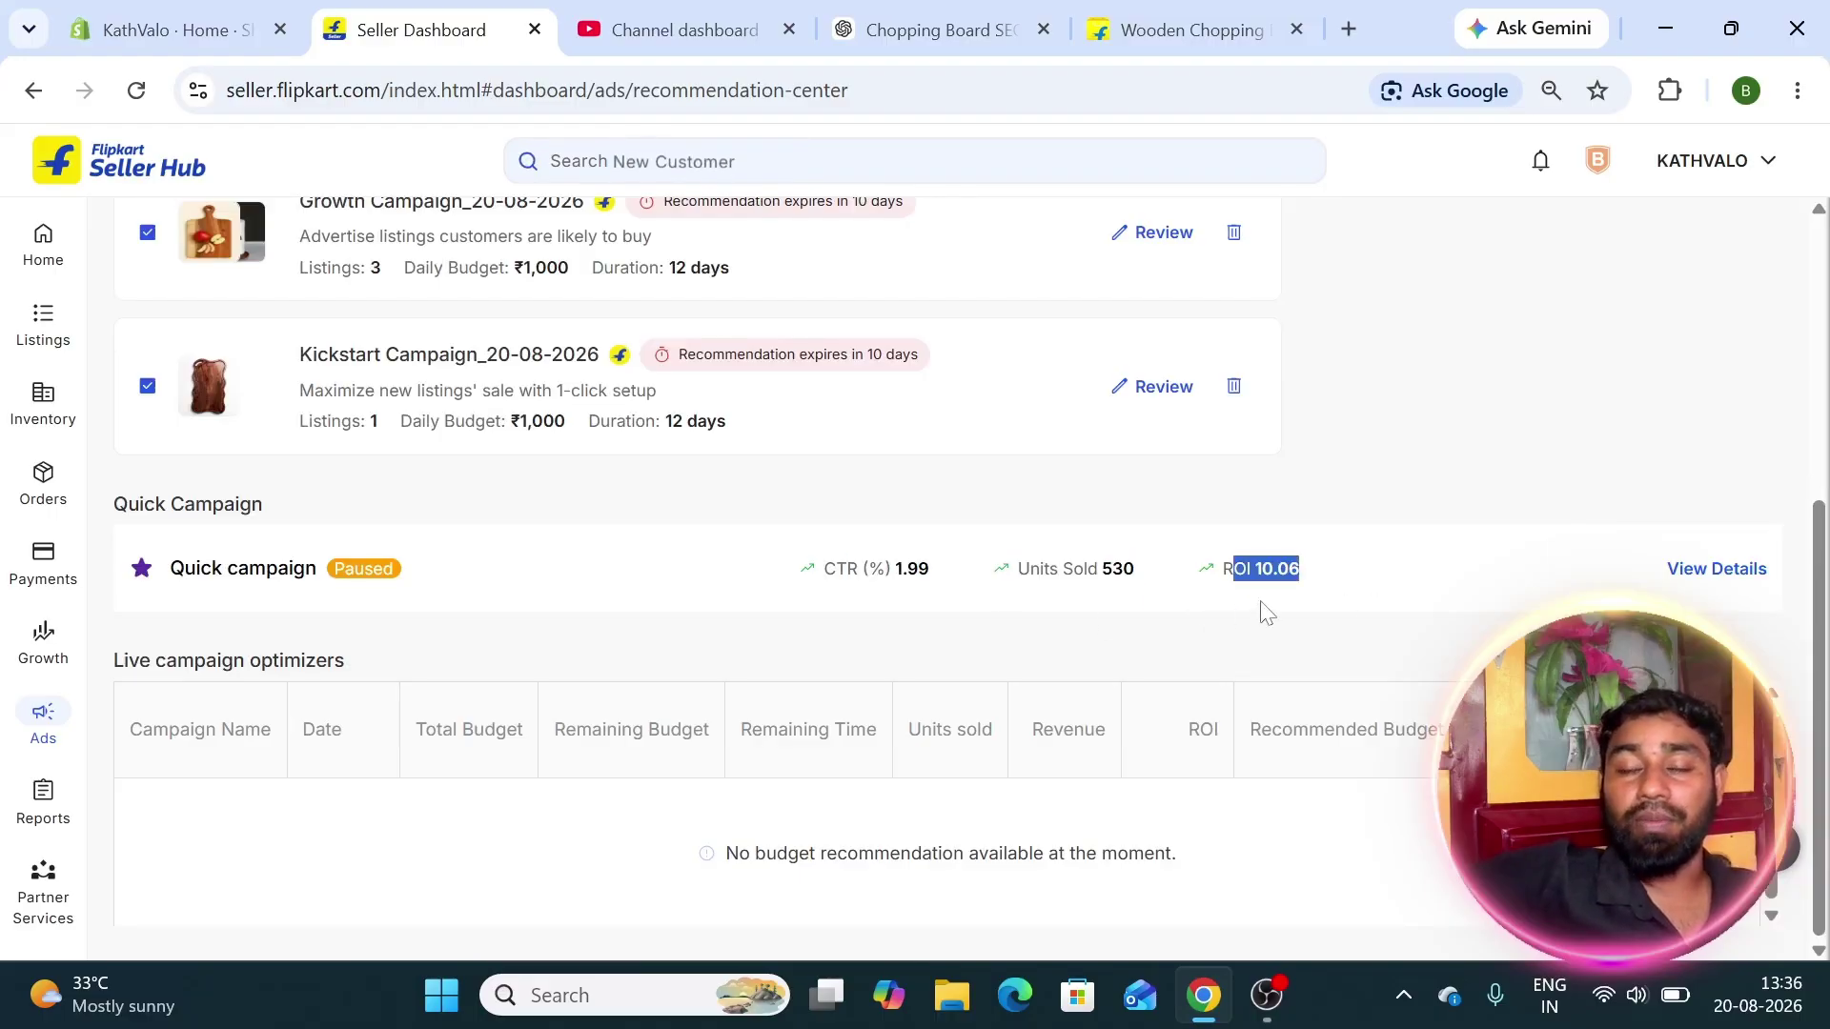
{"action": "left_click", "coordinate": [1210, 608]}
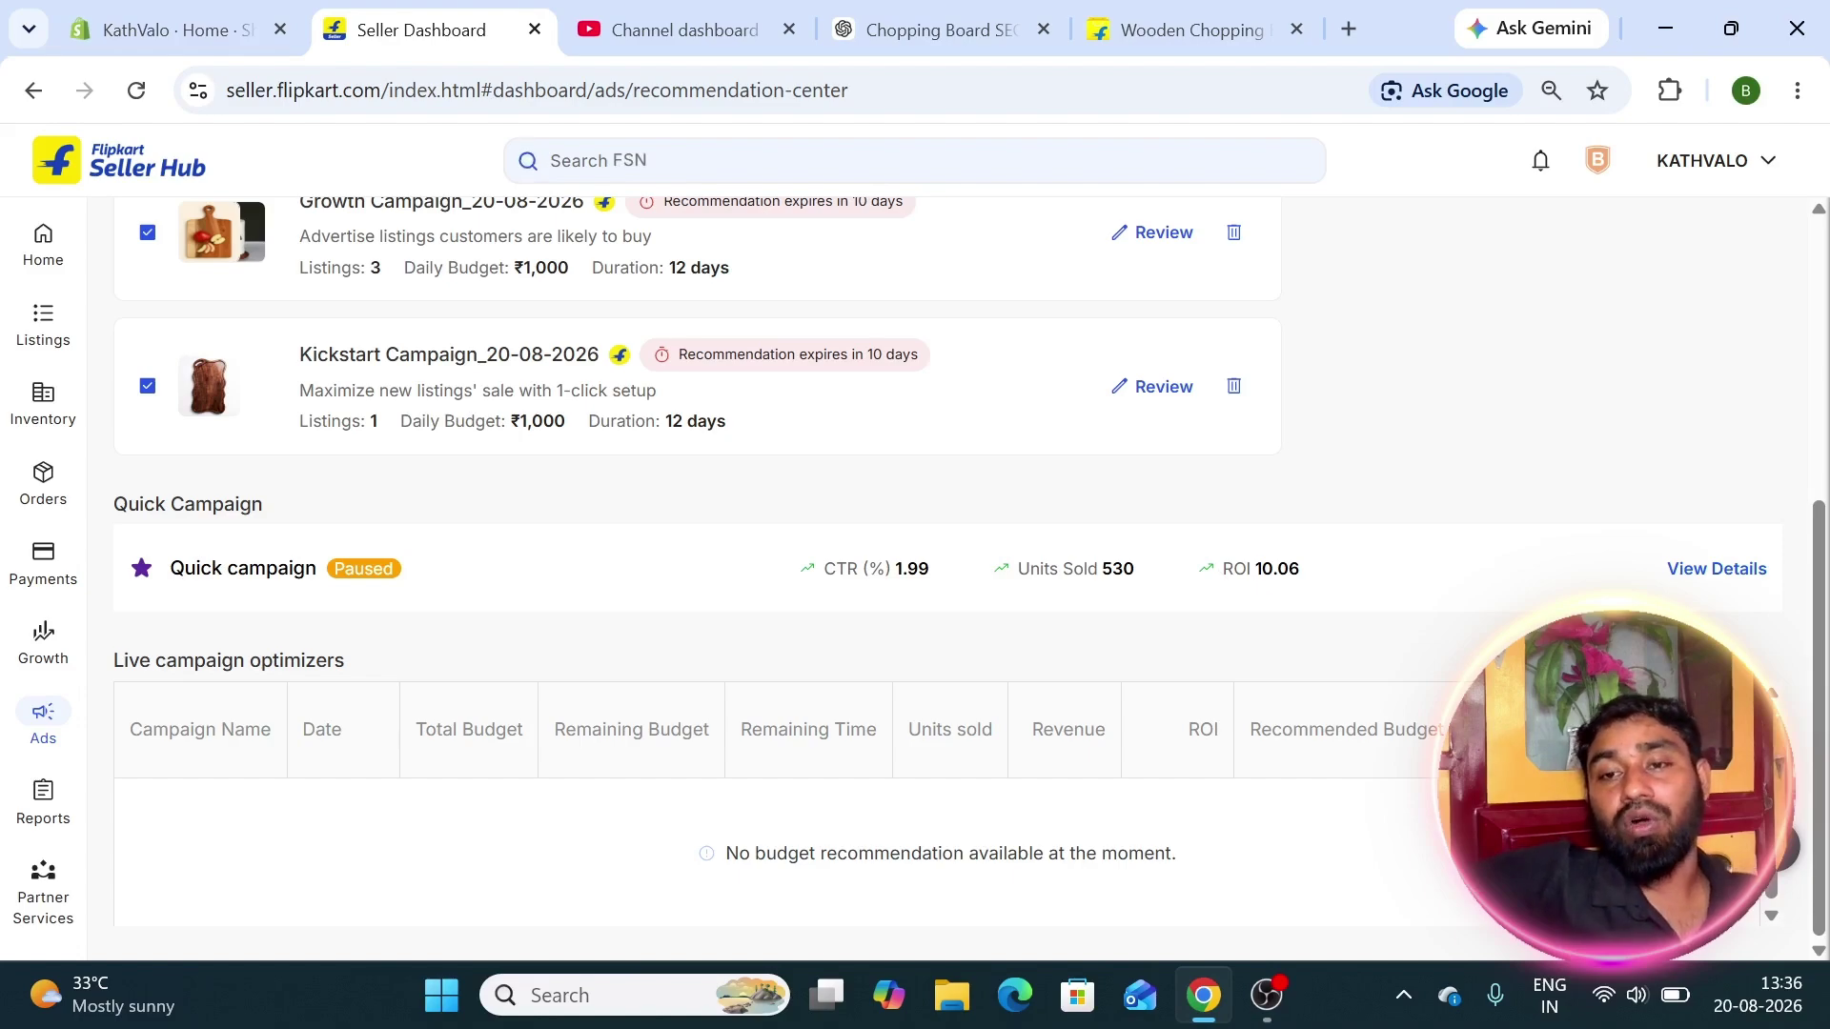
{"action": "left_click_drag", "start_coordinate": [1233, 569], "coordinate": [1320, 576]}
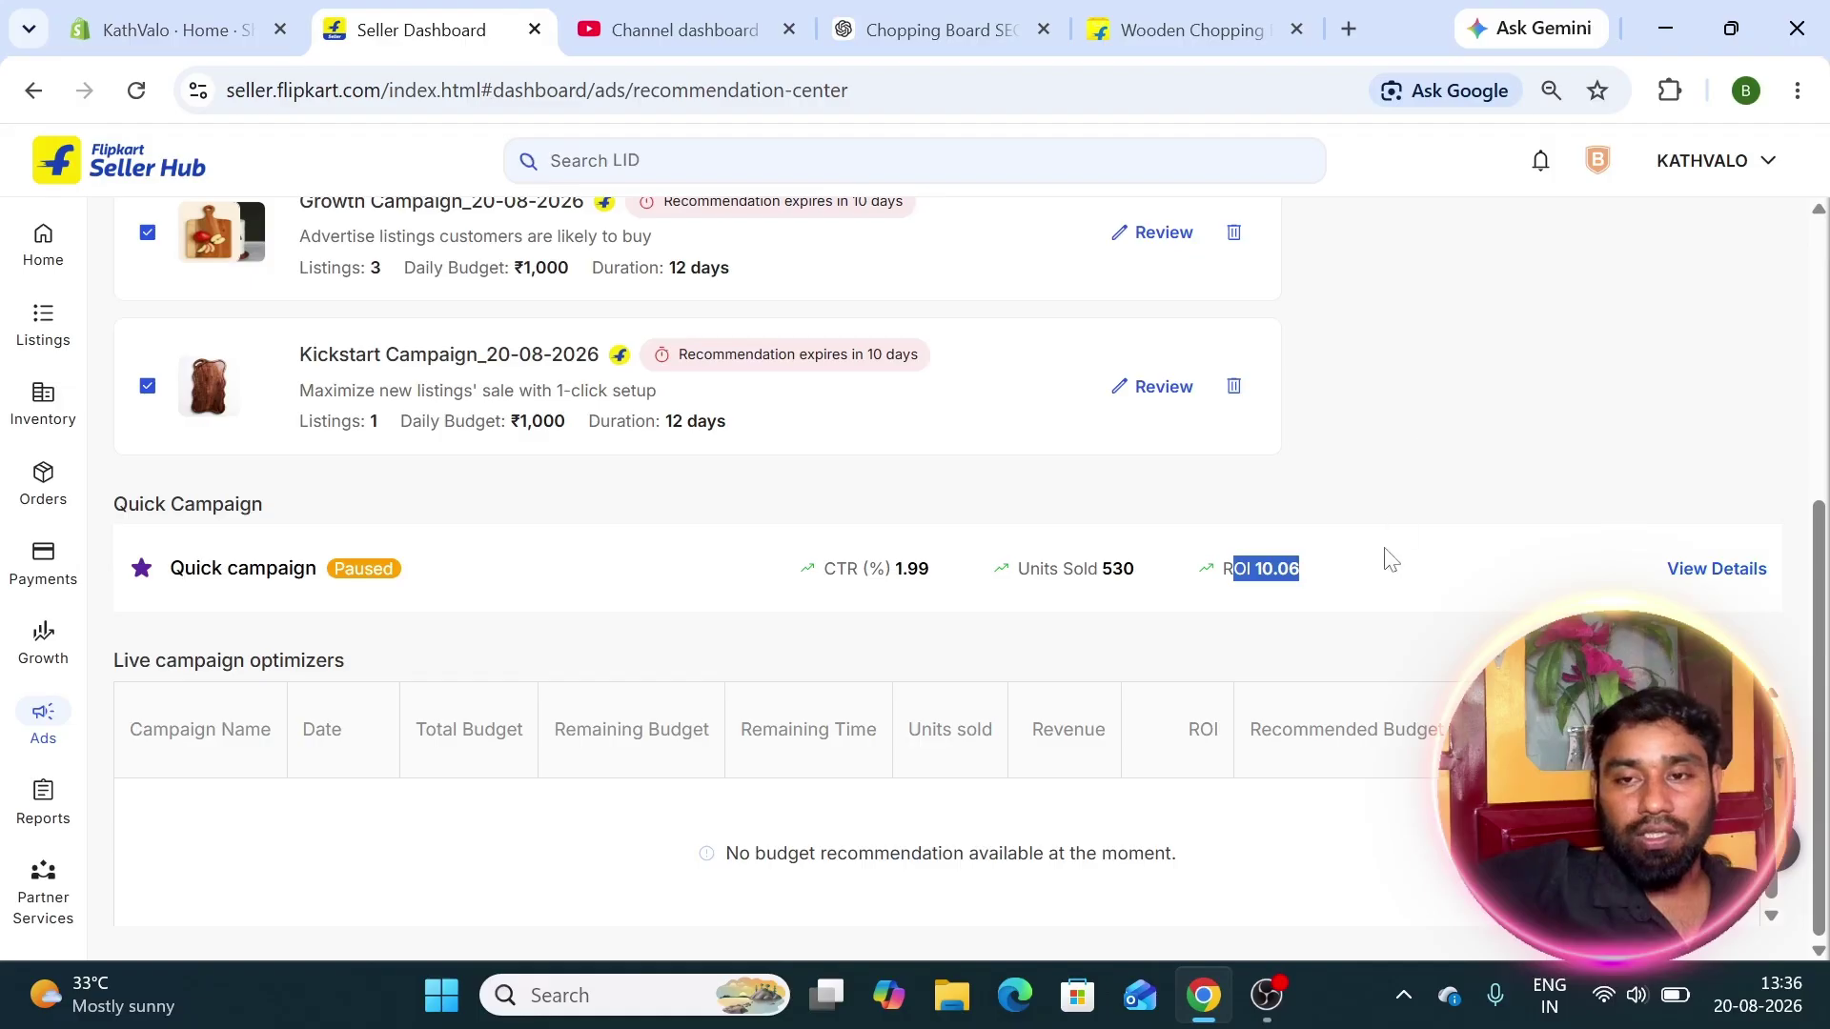
{"action": "left_click", "coordinate": [1390, 586]}
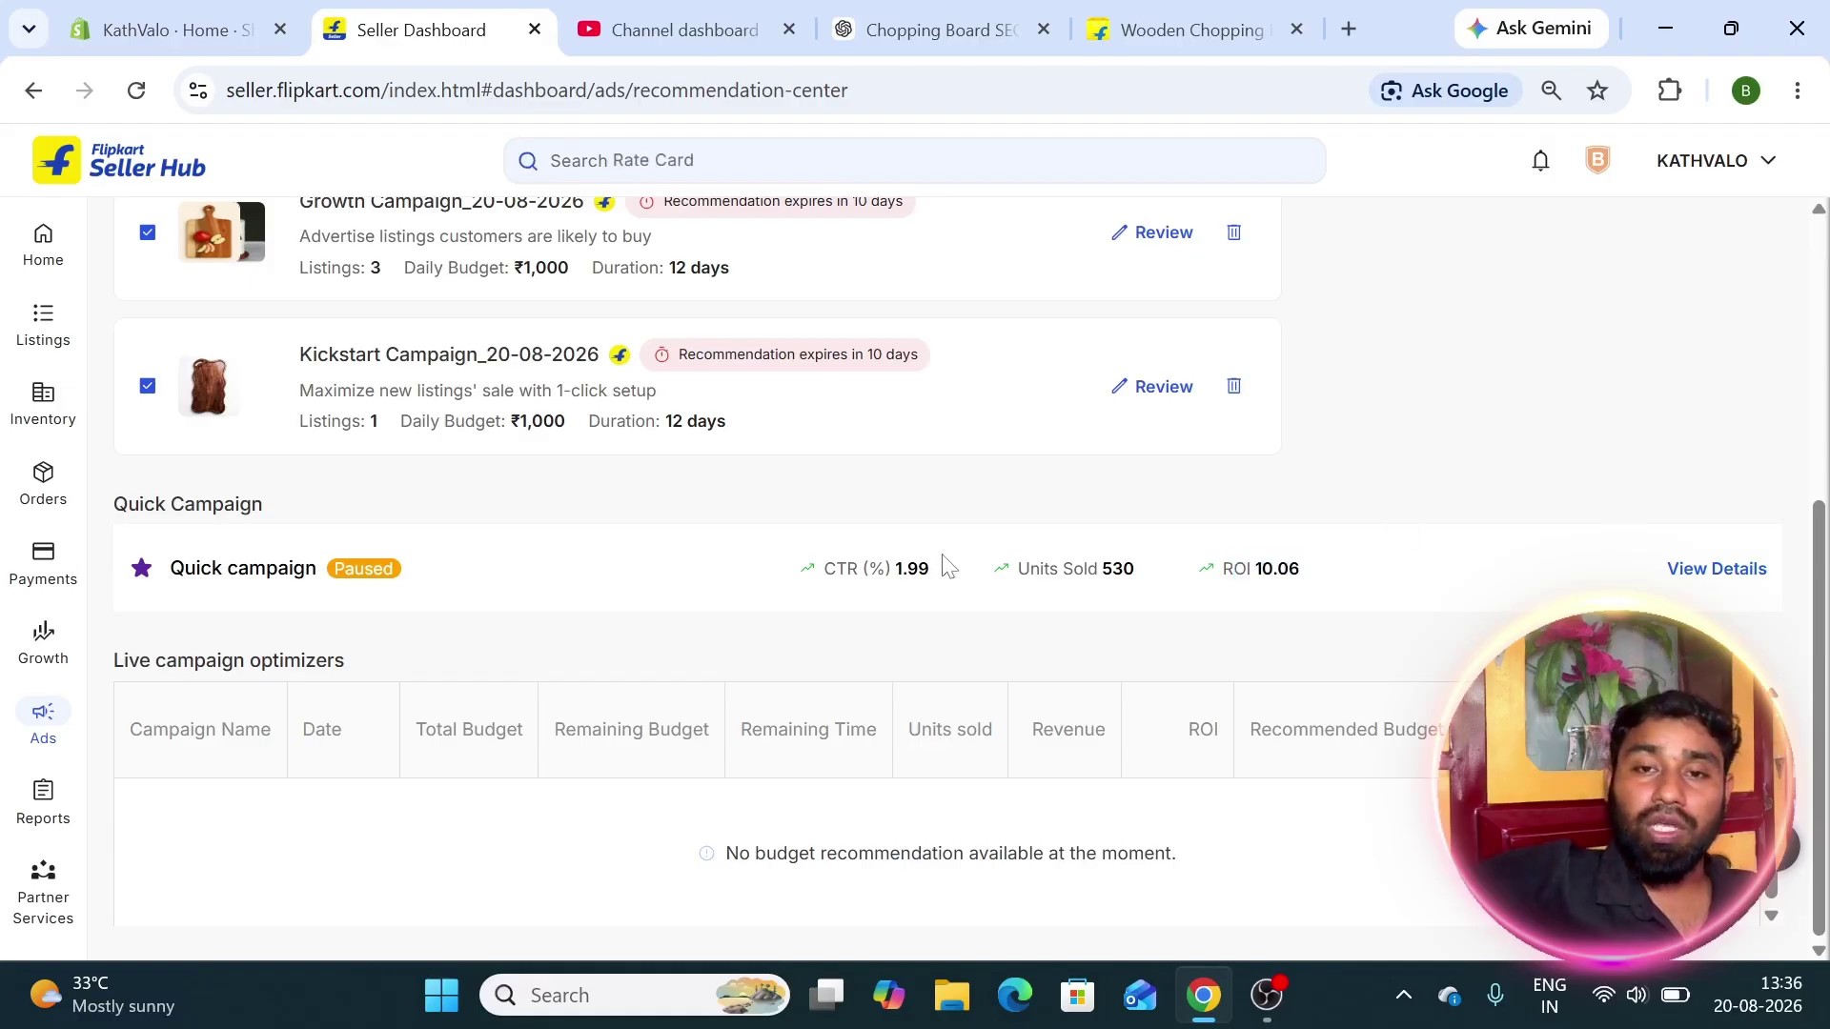
{"action": "left_click_drag", "start_coordinate": [810, 569], "coordinate": [980, 570]}
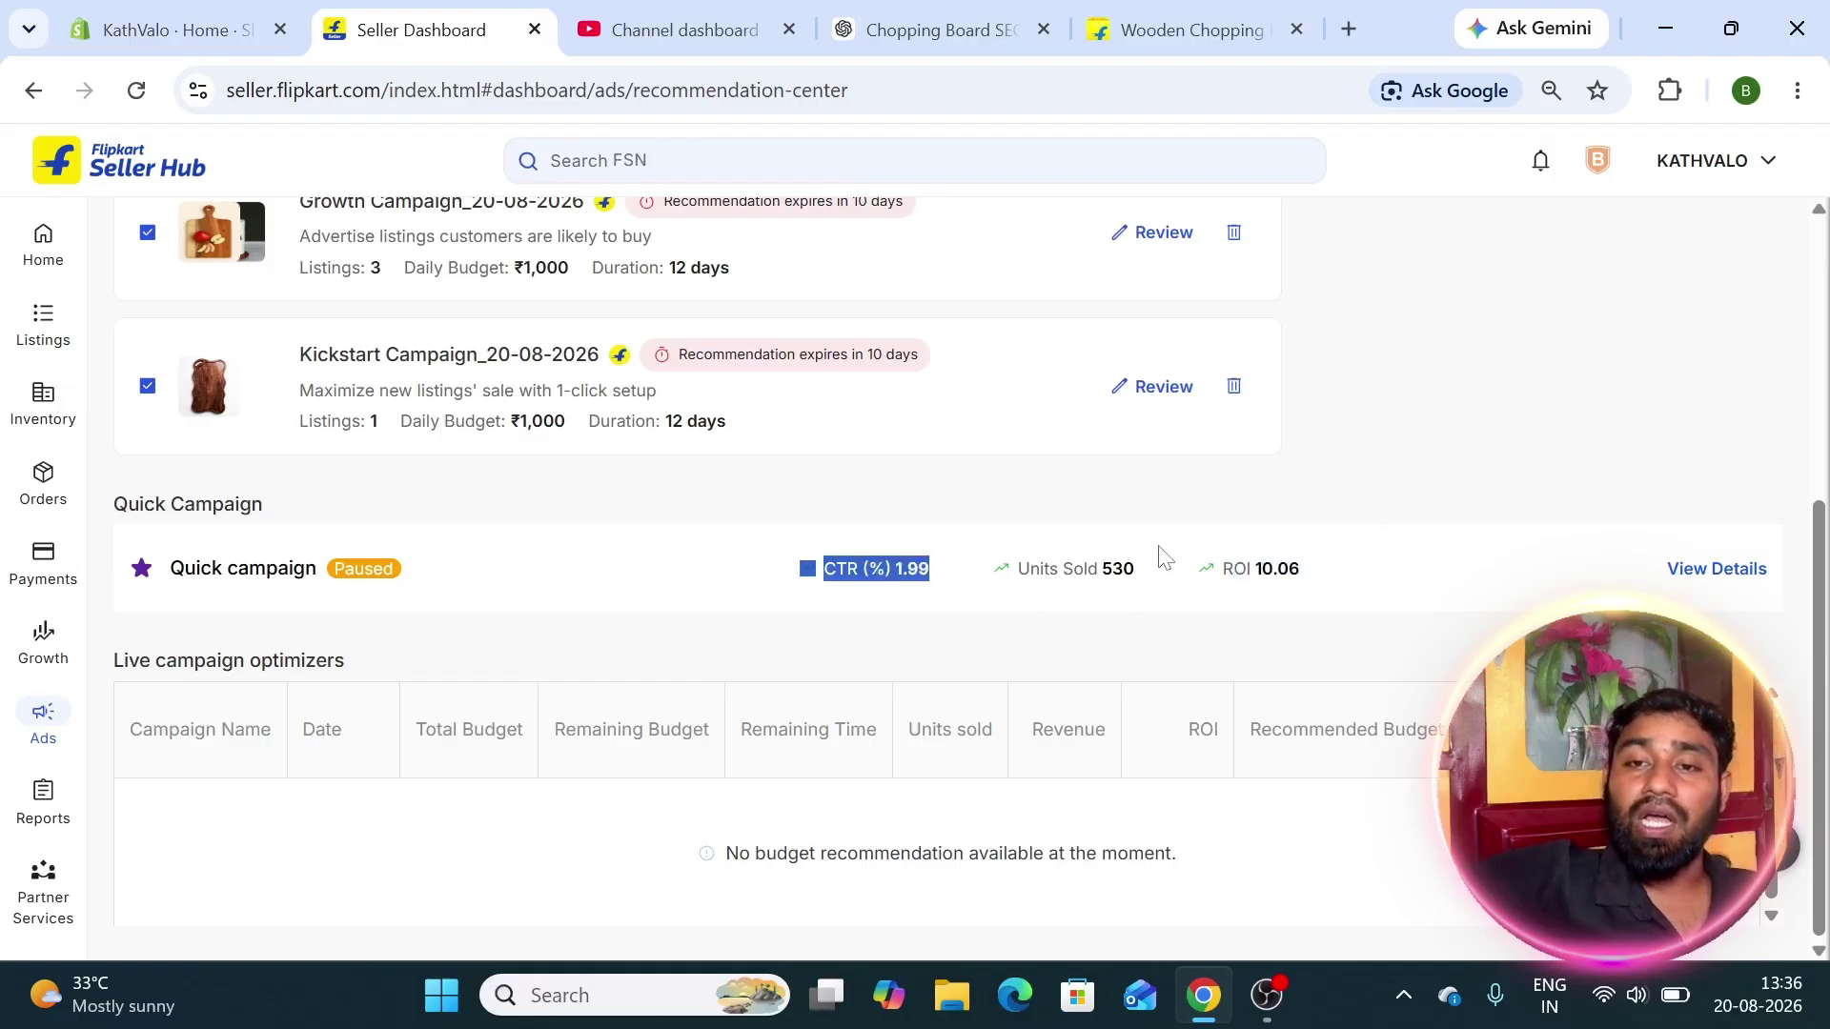
{"action": "left_click_drag", "start_coordinate": [1232, 569], "coordinate": [1329, 562]}
{"action": "left_click", "coordinate": [1344, 569]}
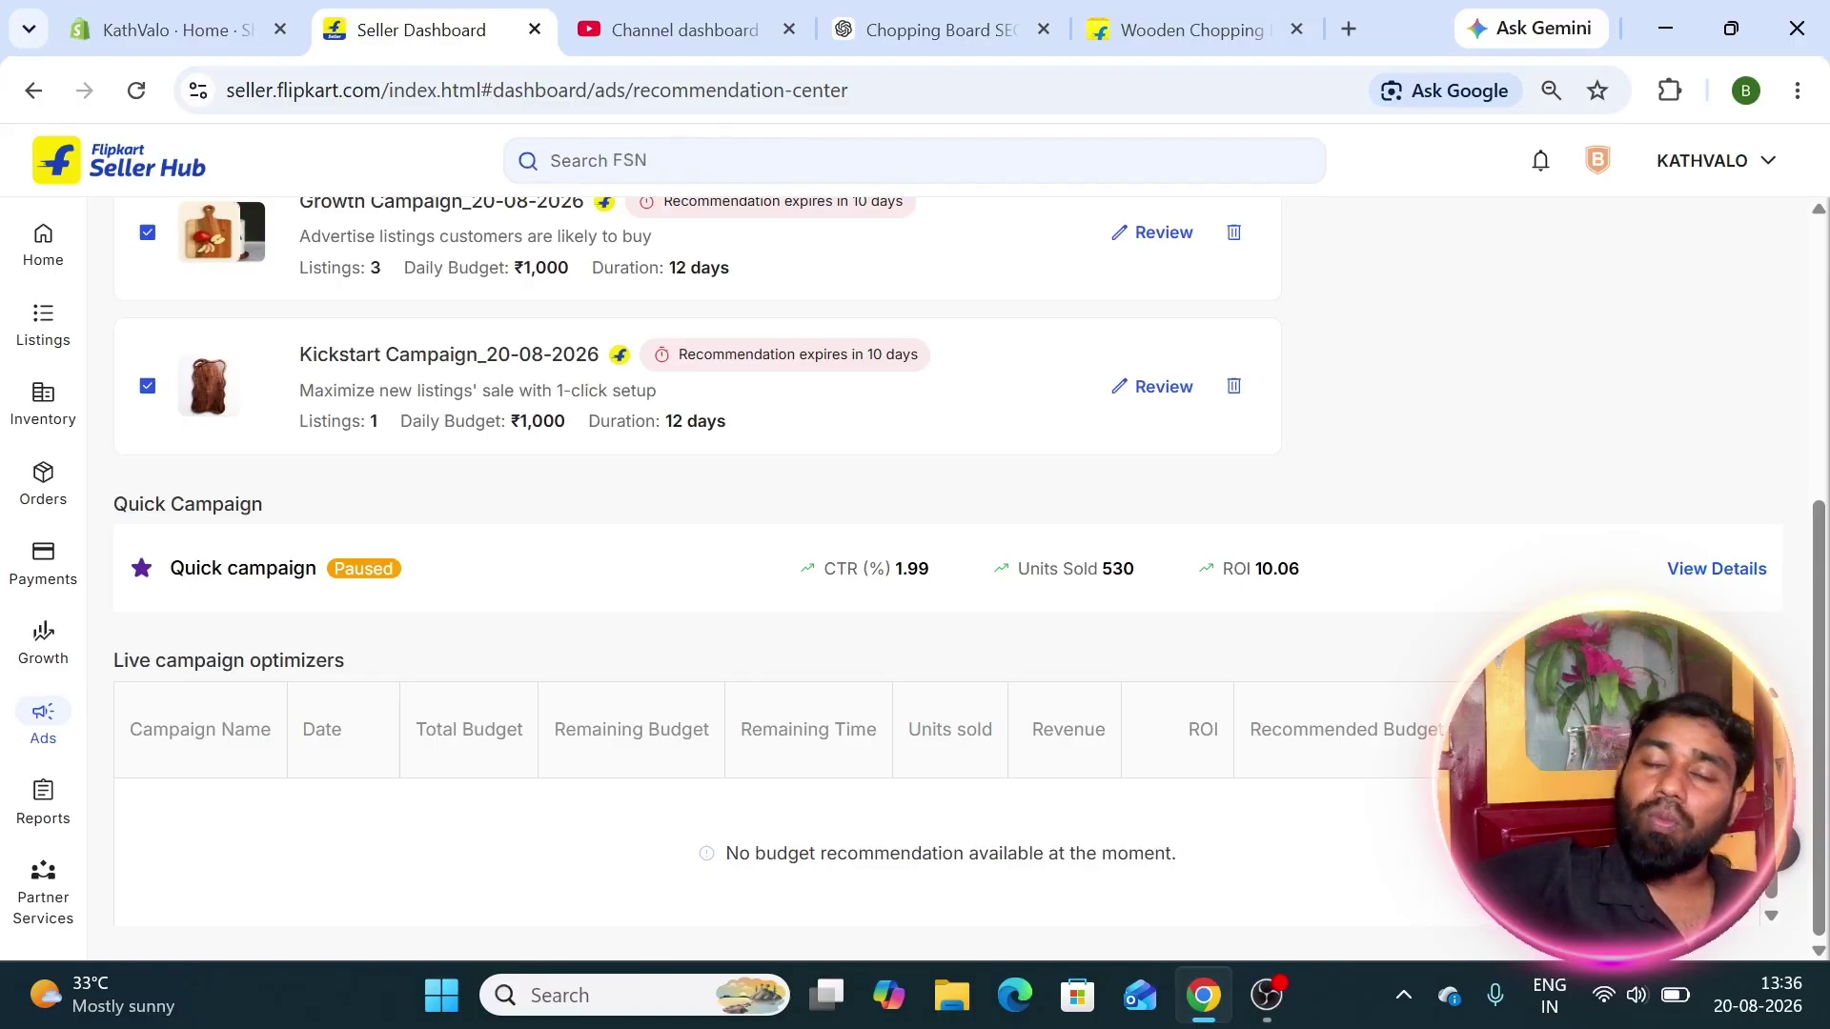
{"action": "left_click_drag", "start_coordinate": [1246, 569], "coordinate": [1308, 579]}
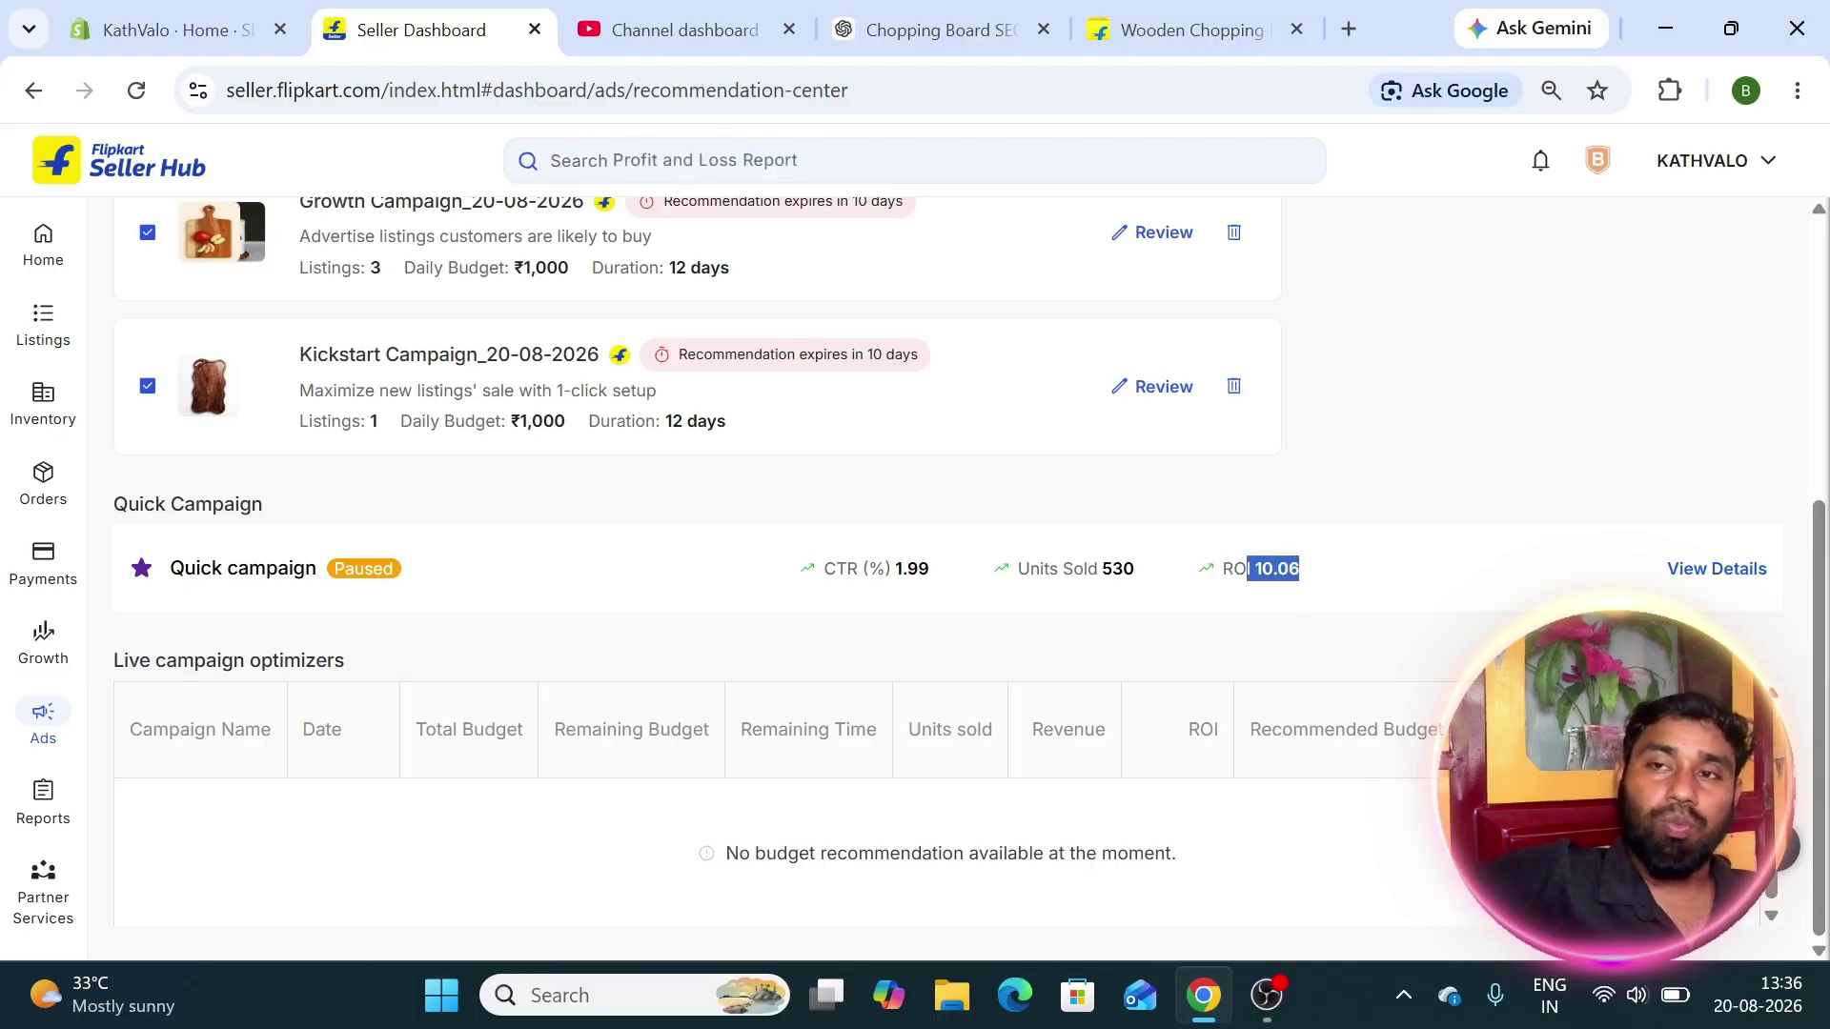
{"action": "left_click", "coordinate": [1375, 529]}
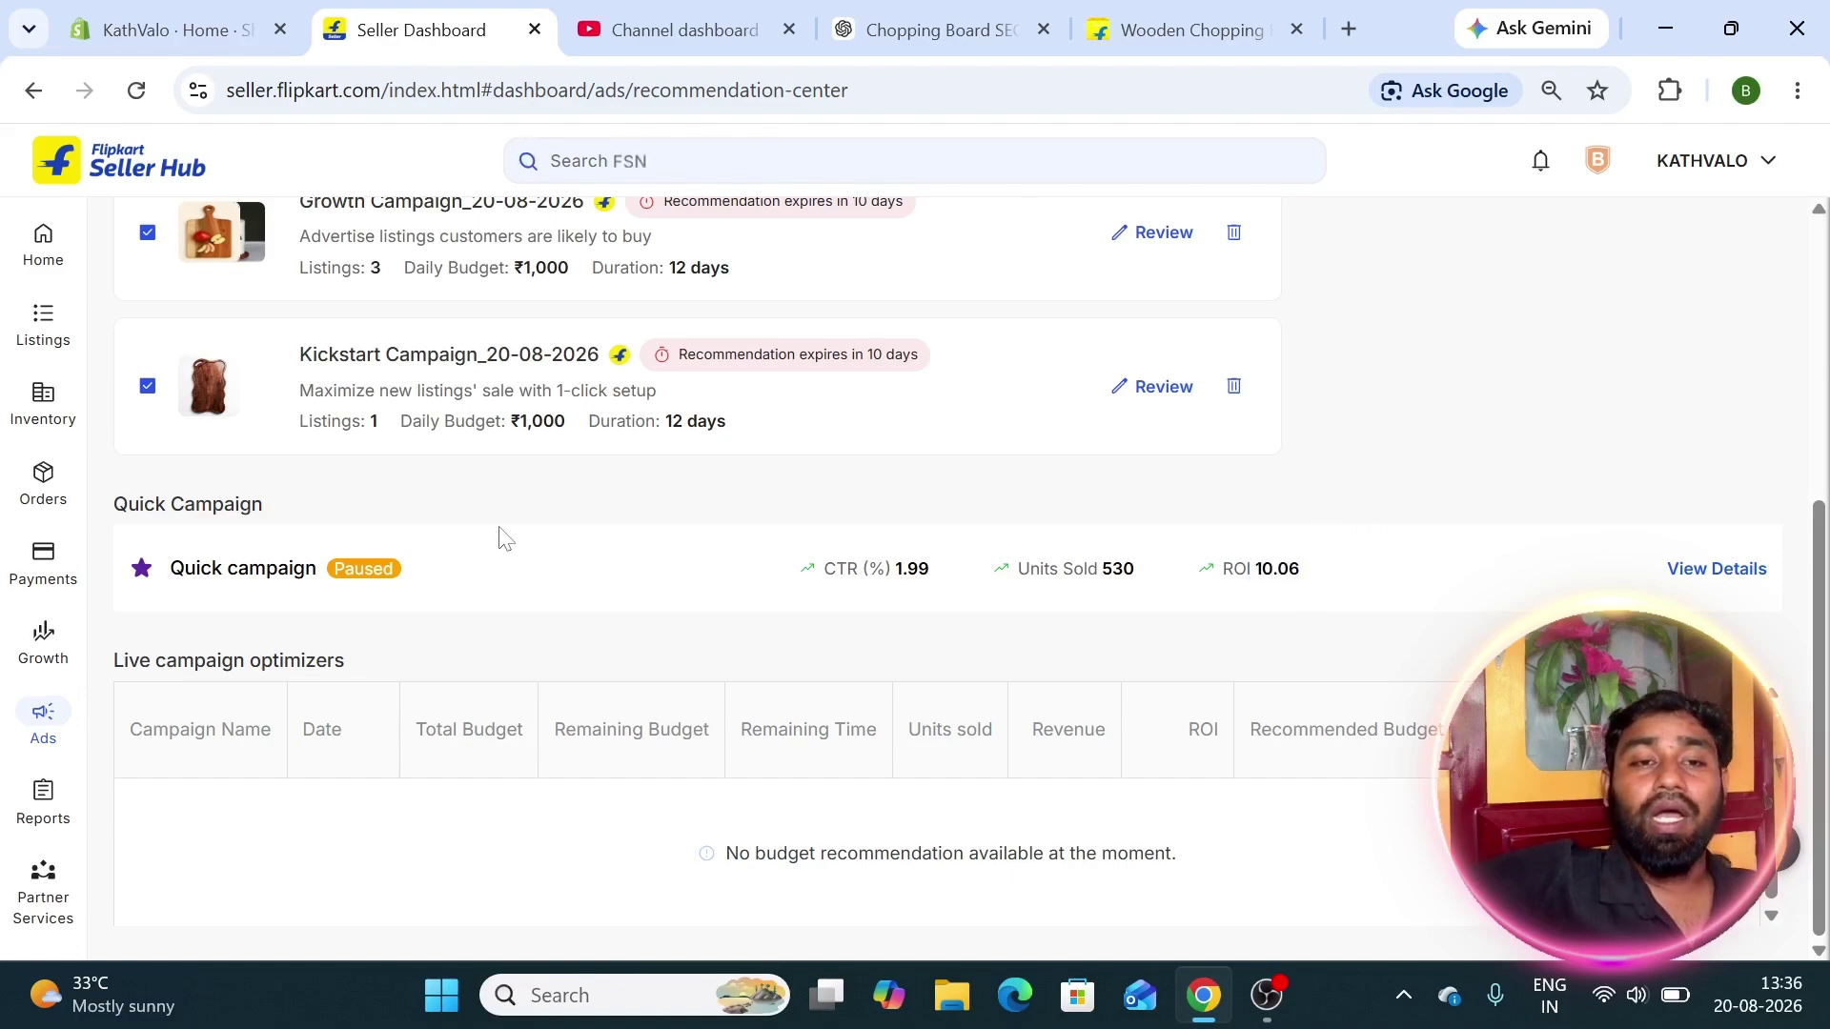
{"action": "left_click_drag", "start_coordinate": [821, 569], "coordinate": [1334, 591]}
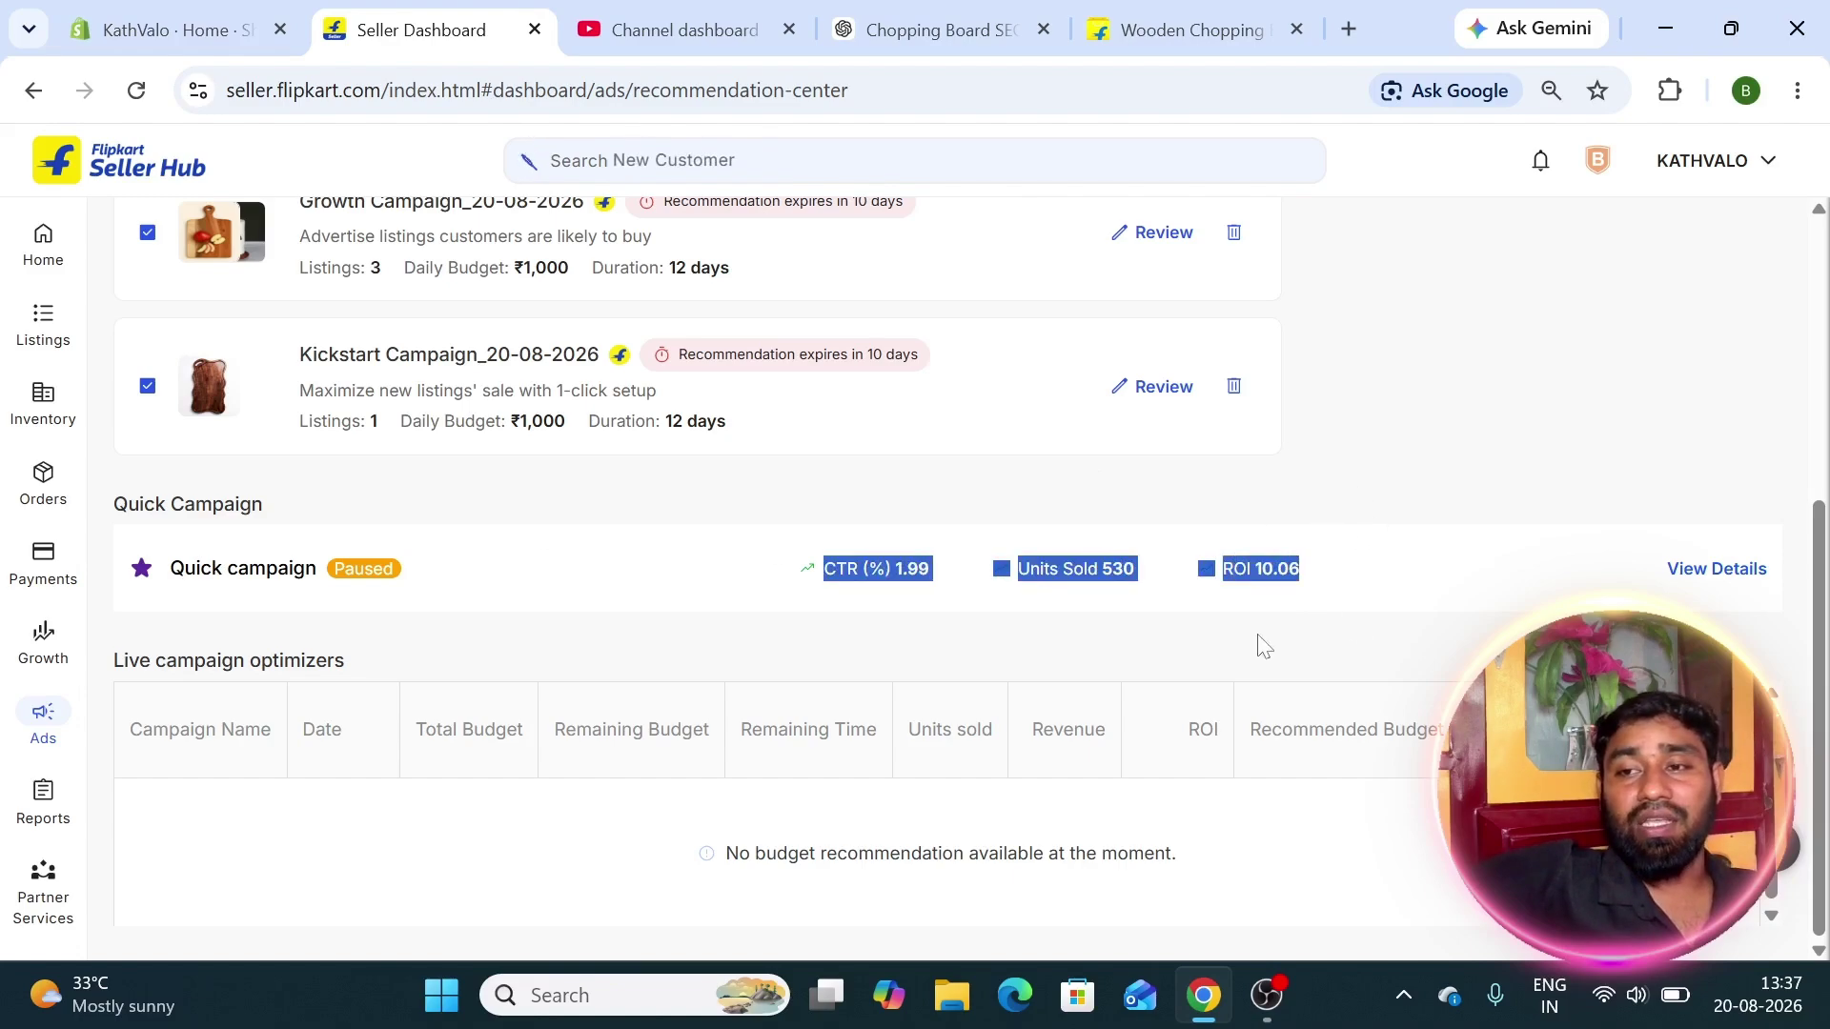
Open the Quick campaign's details and check its performance summary, adgroups and campaign budget limit.
{"action": "left_click", "coordinate": [1715, 570]}
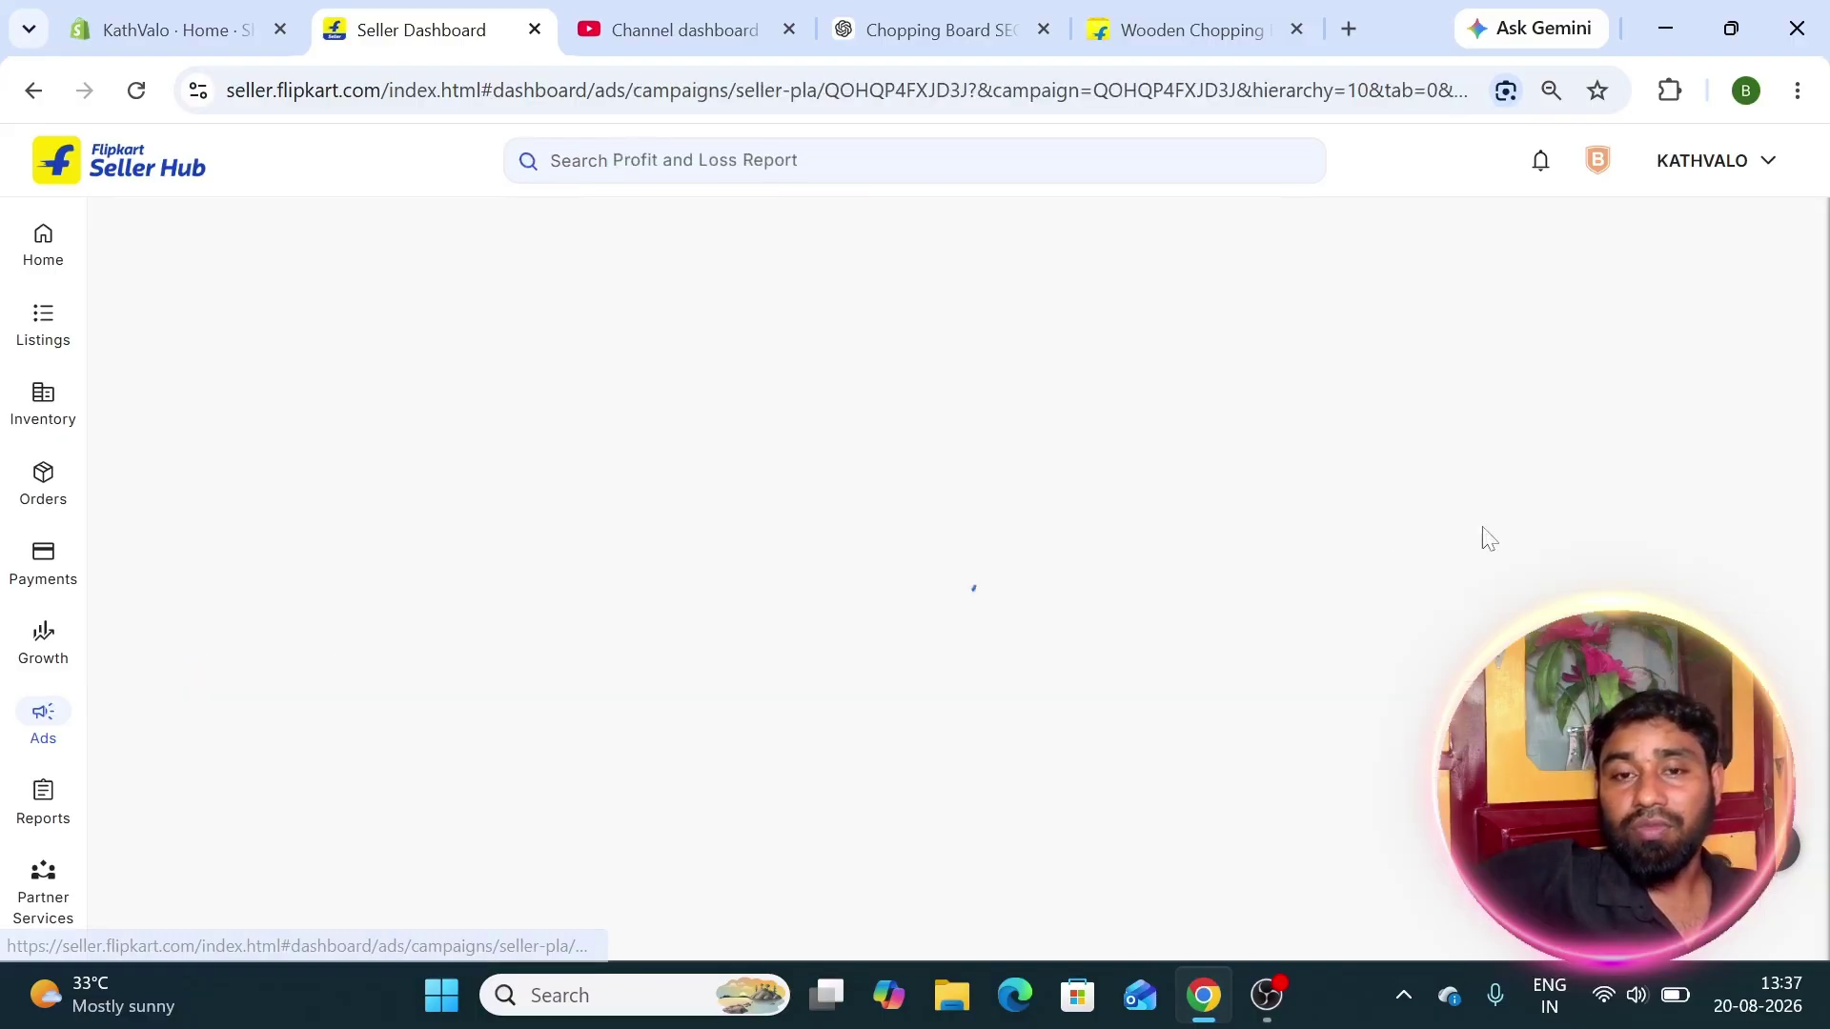
{"action": "scroll", "coordinate": [1196, 464], "scroll_direction": "down", "scroll_amount": 3}
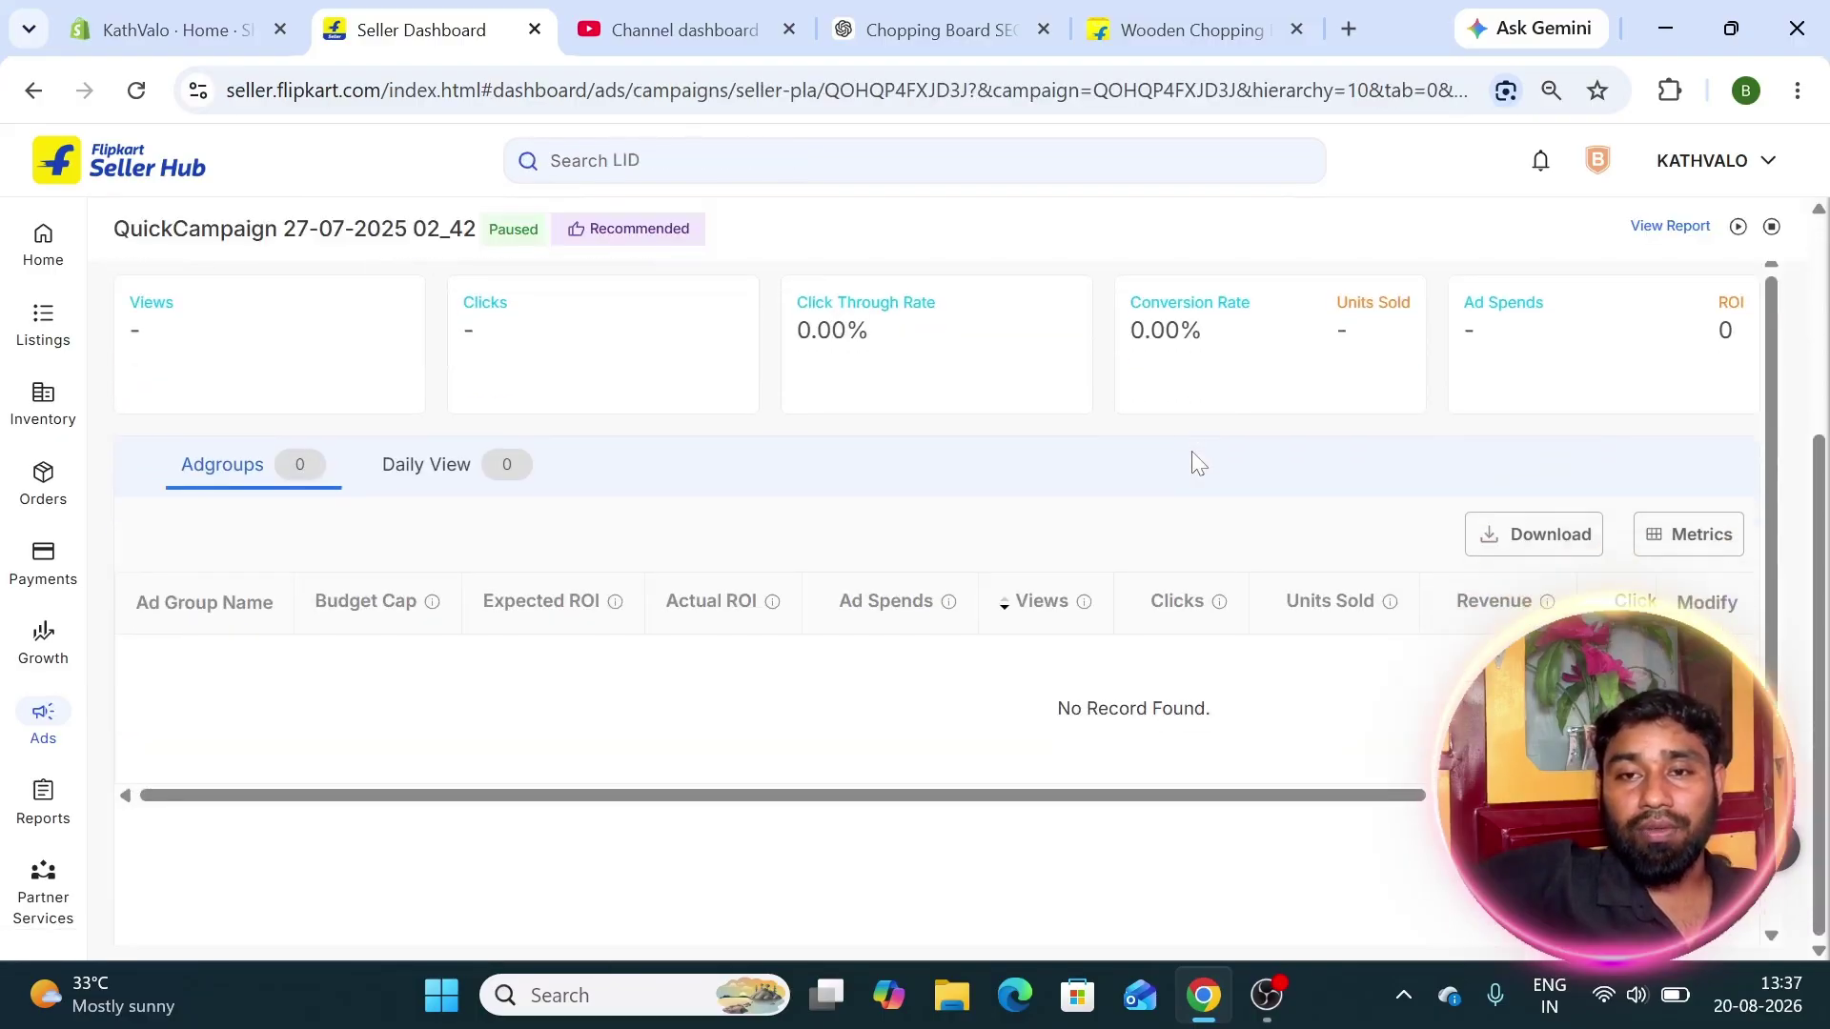
{"action": "scroll", "coordinate": [1194, 462], "scroll_direction": "up", "scroll_amount": 1}
{"action": "scroll", "coordinate": [533, 446], "scroll_direction": "up", "scroll_amount": 2}
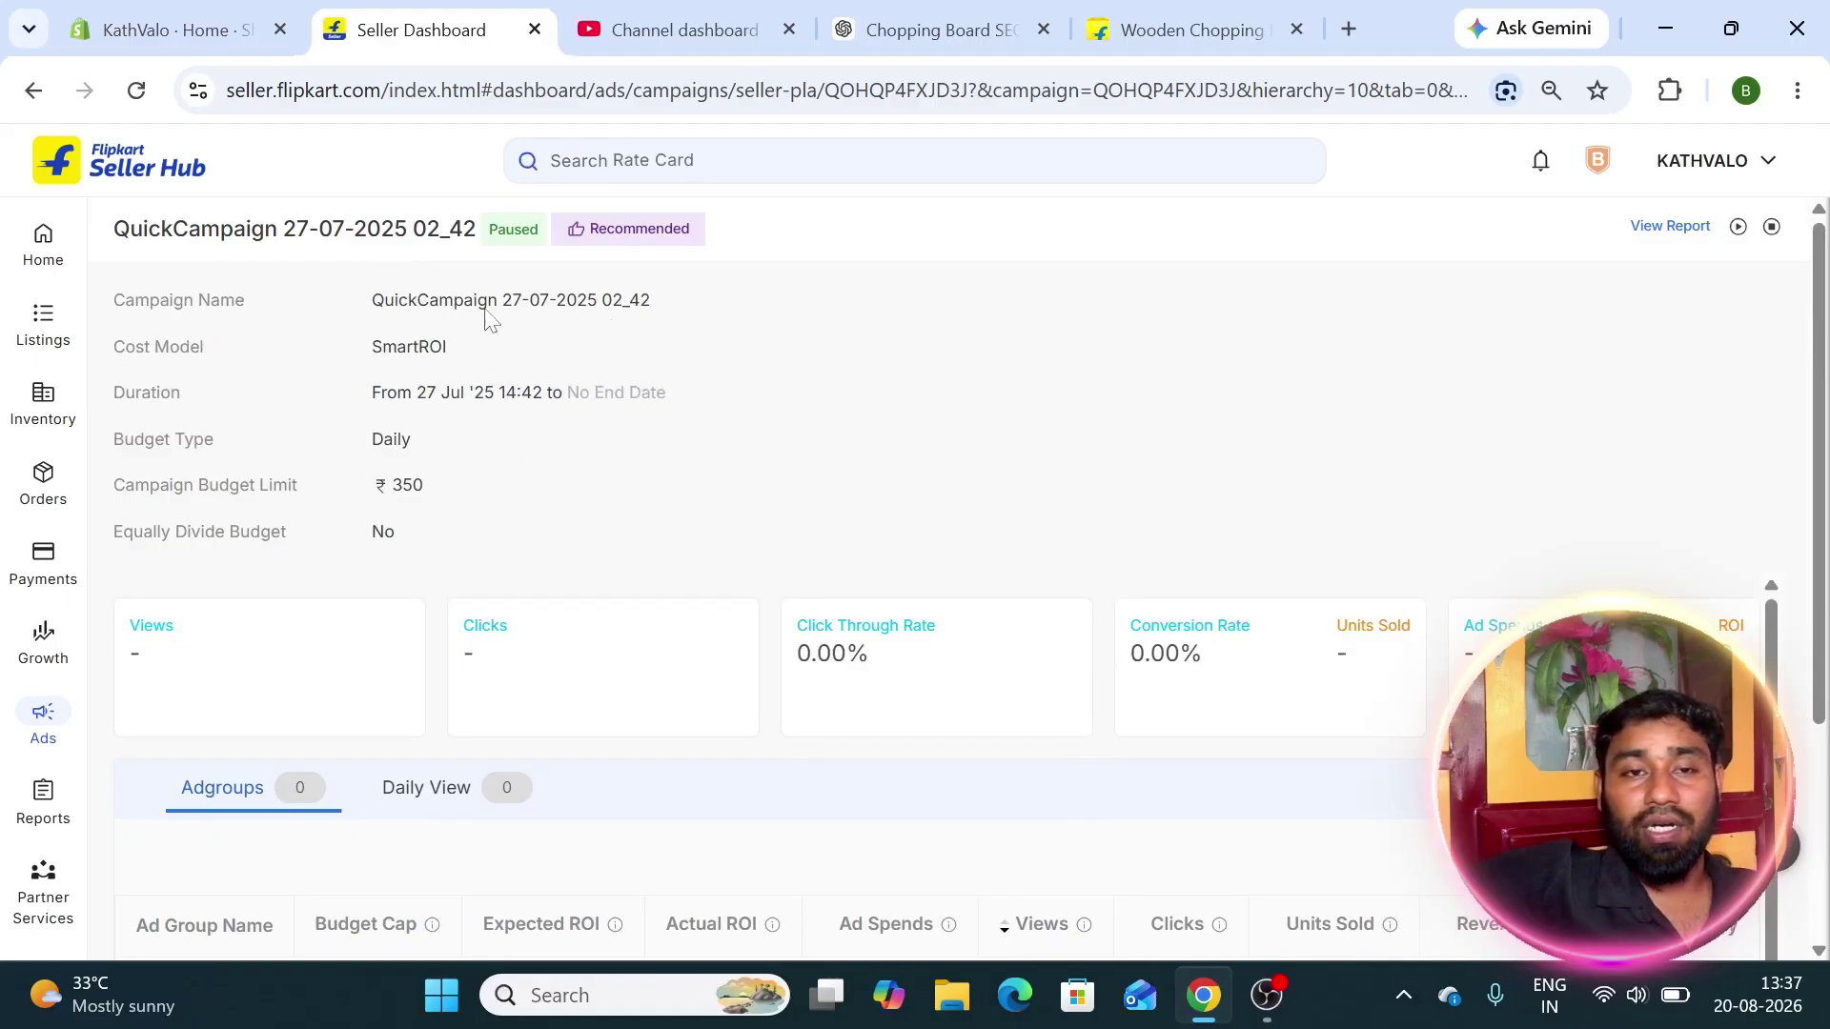
{"action": "double_click", "coordinate": [407, 485]}
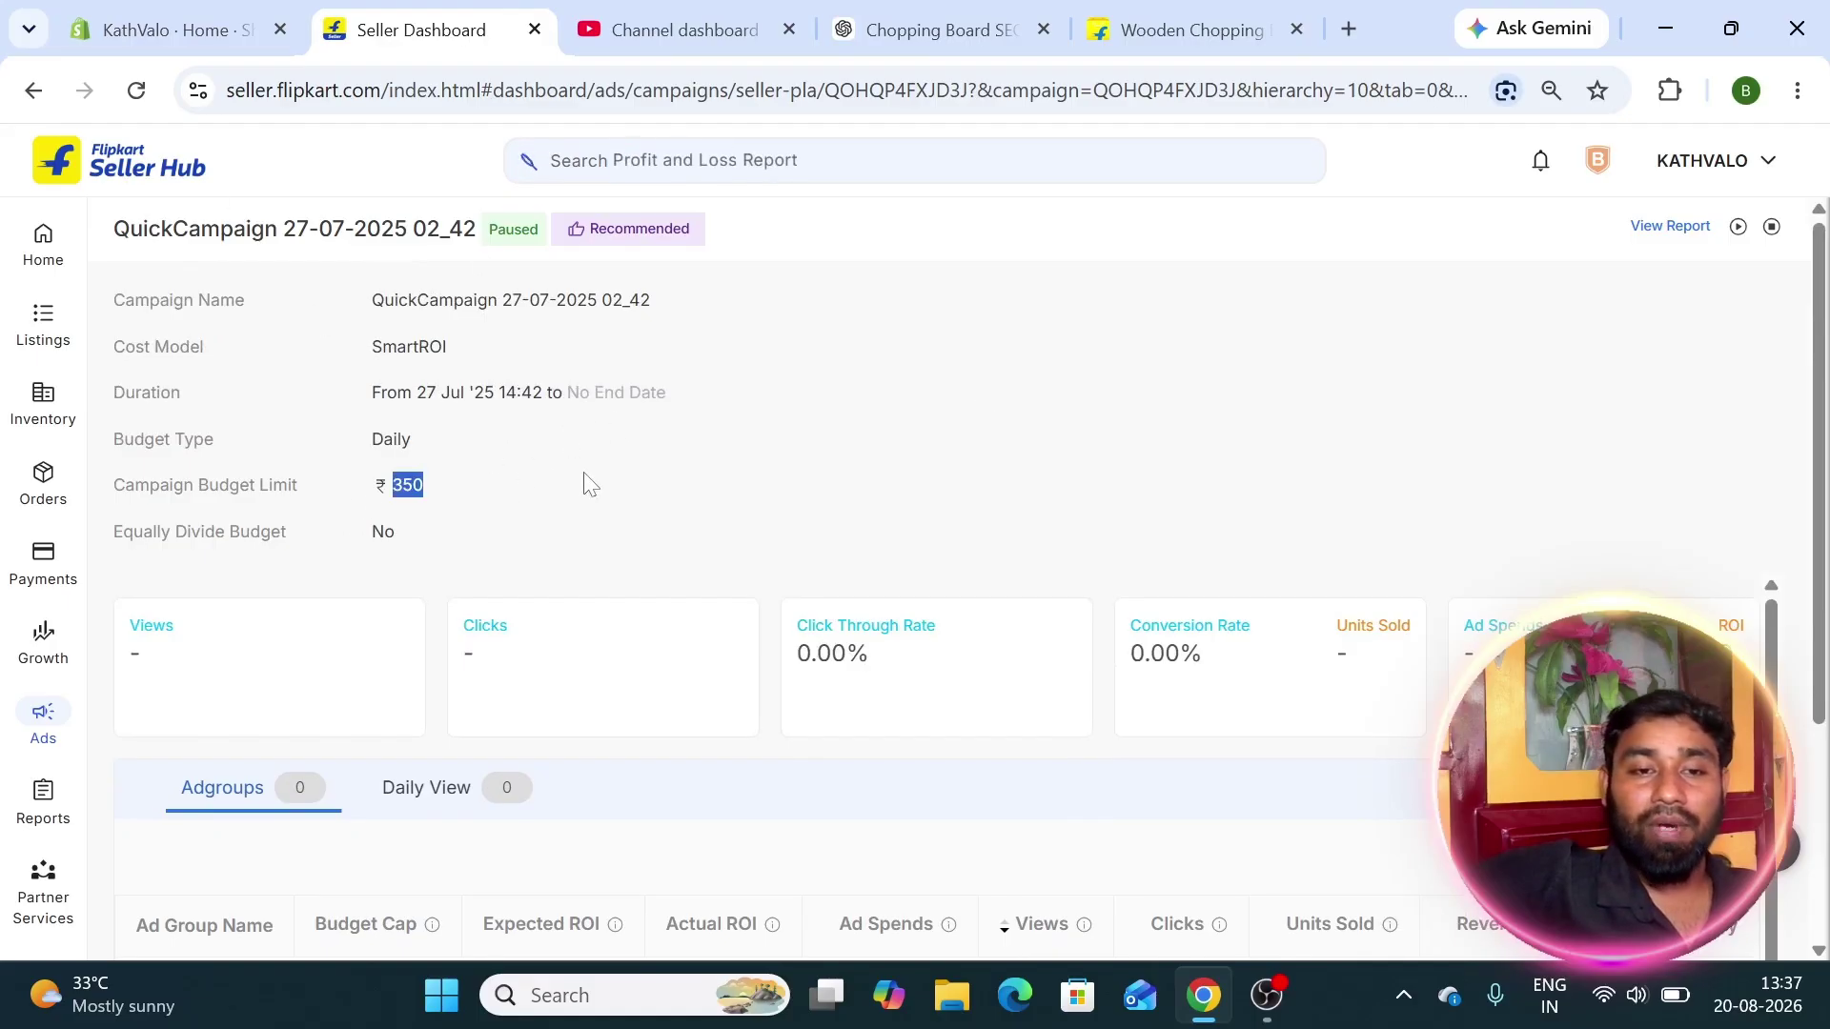